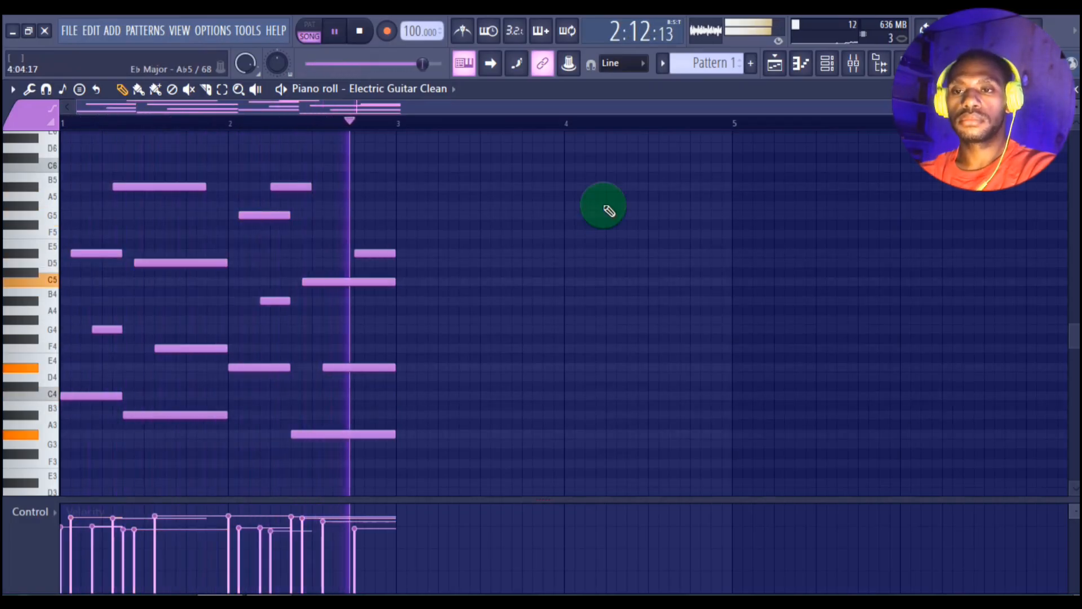
Step: In the Electric channel, enter four sustained chords across bars 1–2: C4-G4-E♭5, B♭3-F4-D5, E♭4-B♭4-G5 and A♭3-E♭4-C5
left_click(827, 63)
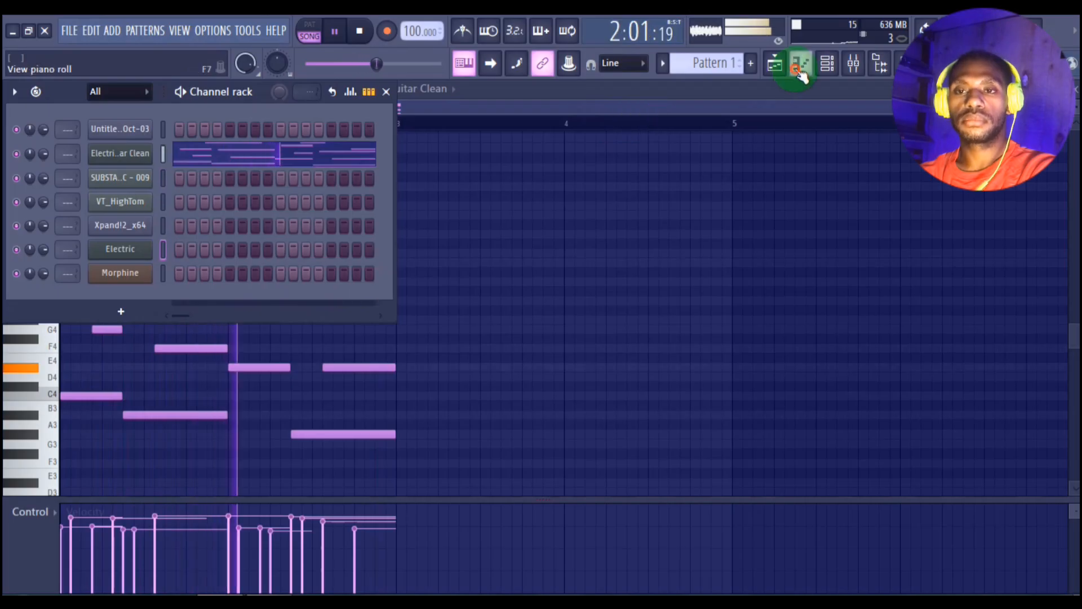
left_click(800, 63)
key("space")
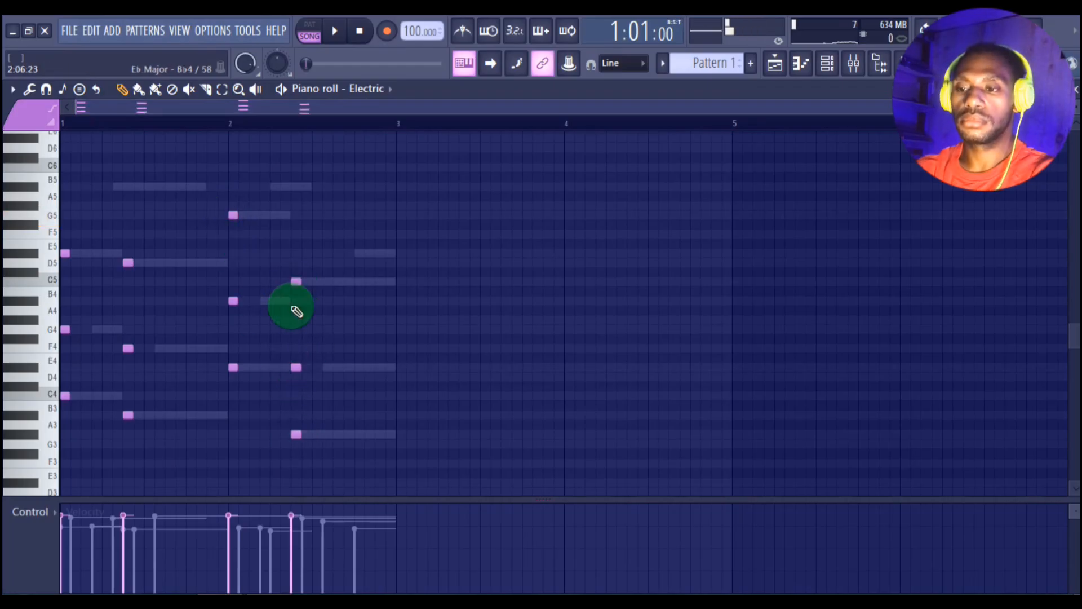
key("space")
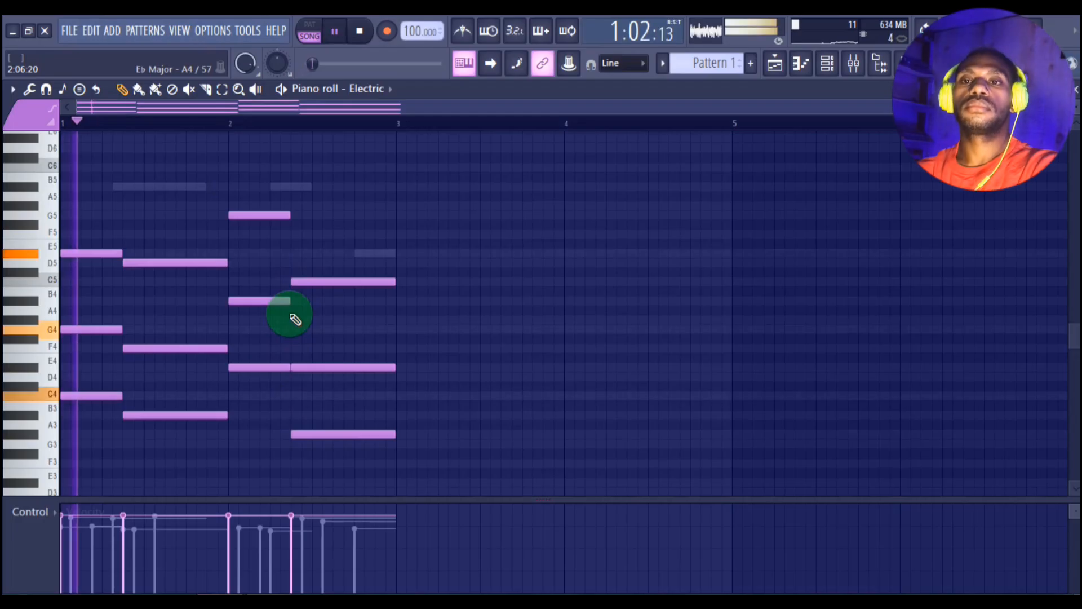
Step: In Xpand!2_x64, add E♭6, D6, C6, B♭5 on steps 13–16 of bar 1, plus A♭5 and E♭6 on steps 13 and 15 of bar 2
left_click(827, 63)
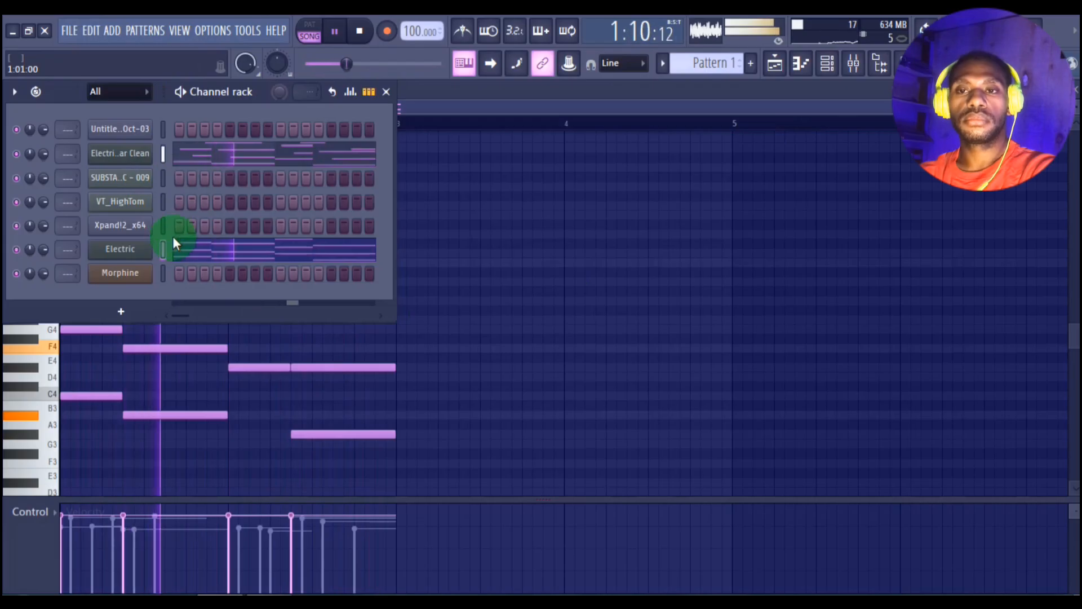
left_click(159, 223)
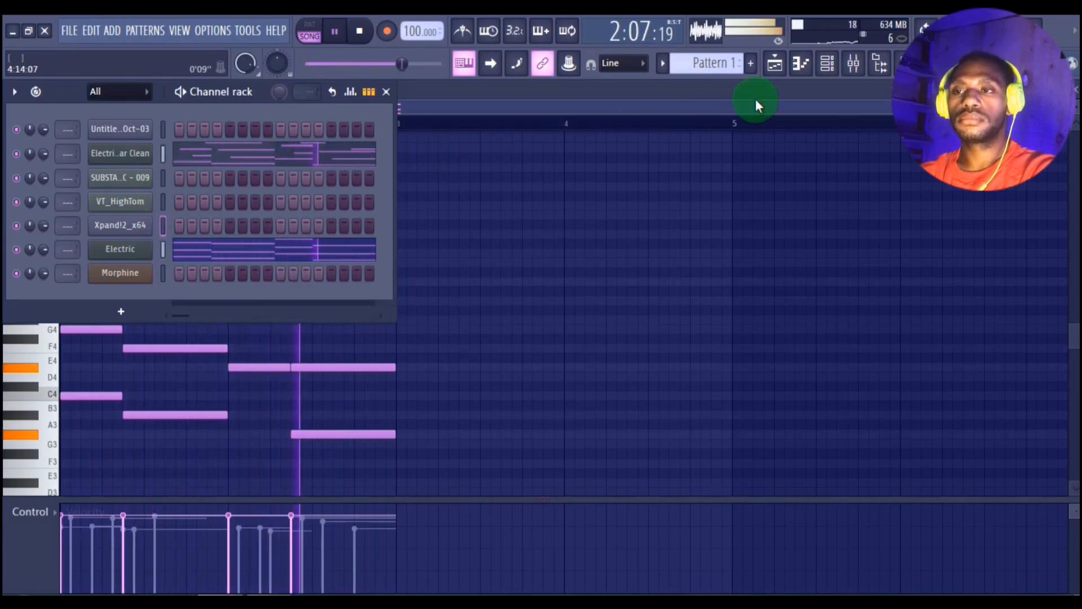
left_click(800, 65)
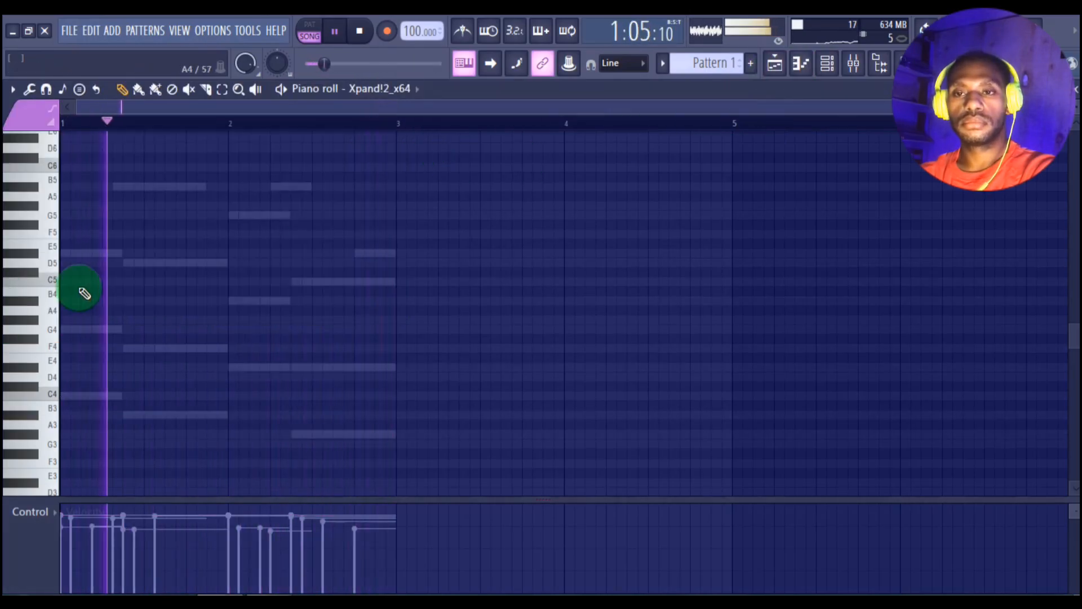
key("space")
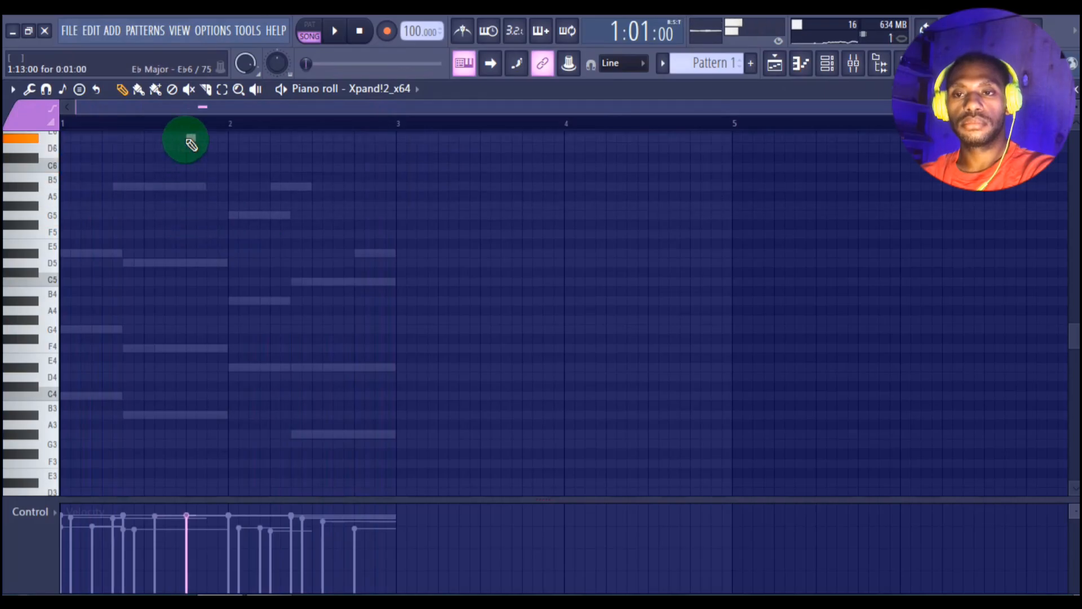
scroll(192, 145, "up", 2)
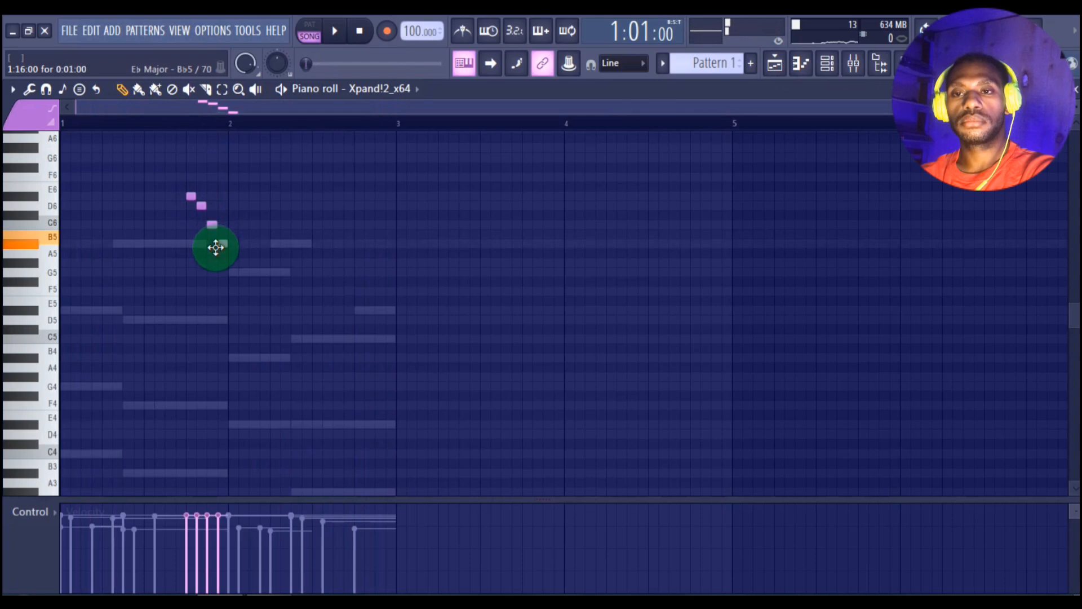
key("space")
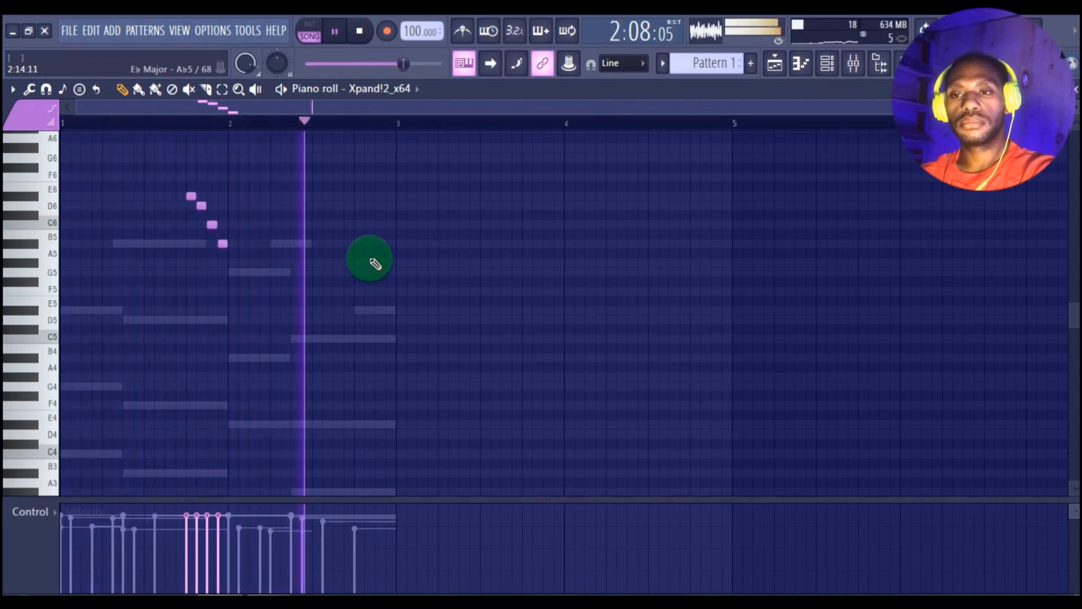
key("space")
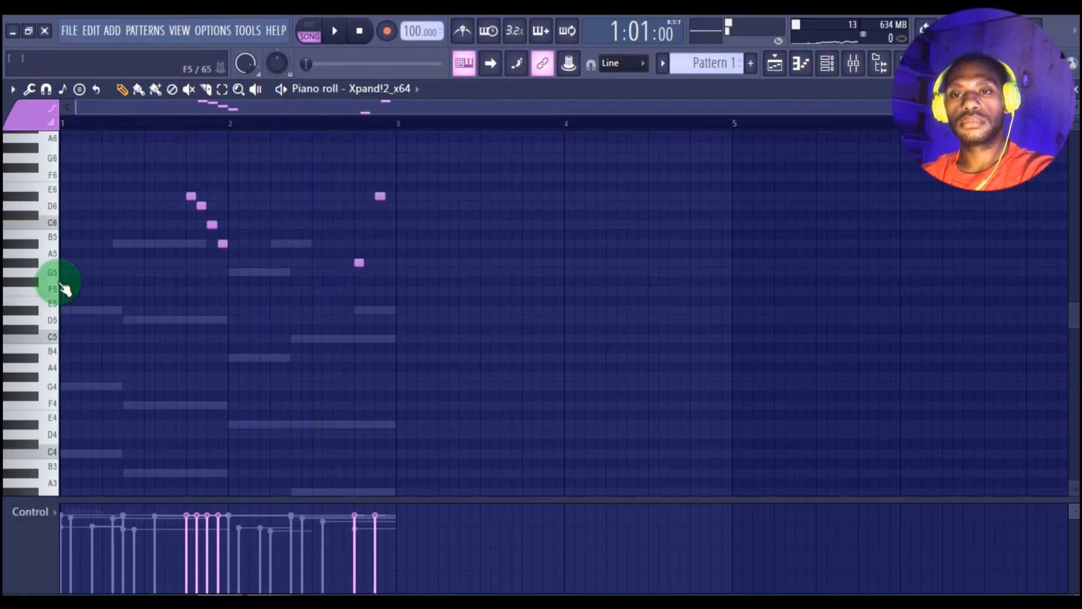
Step: Try an opening note on the first step of bar 1 in the Xpand!2_x64 part at A♭5 and E♭6
key("space")
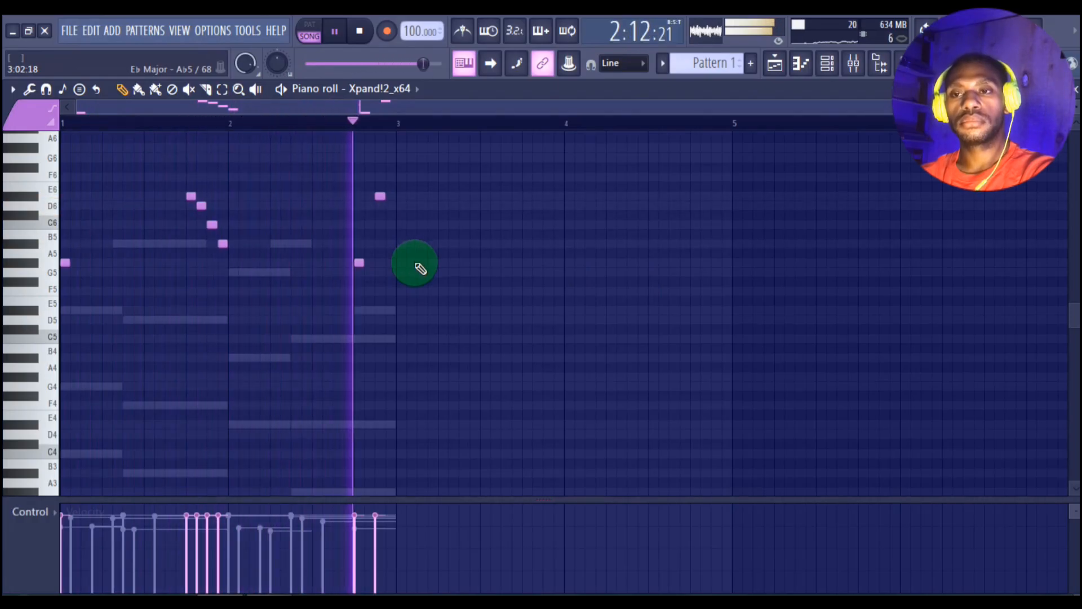
key("space")
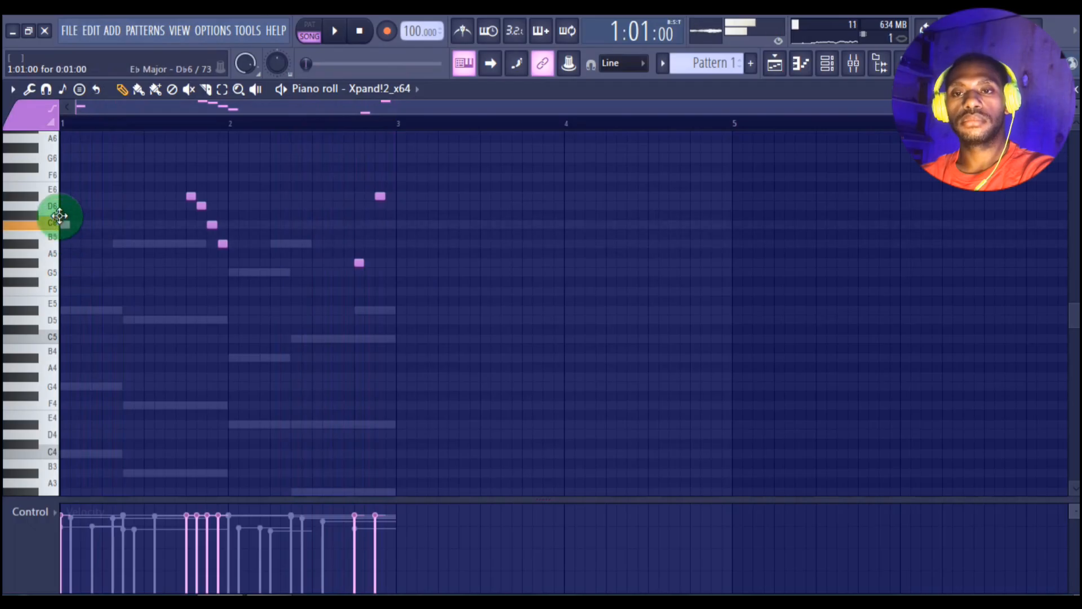
key("space")
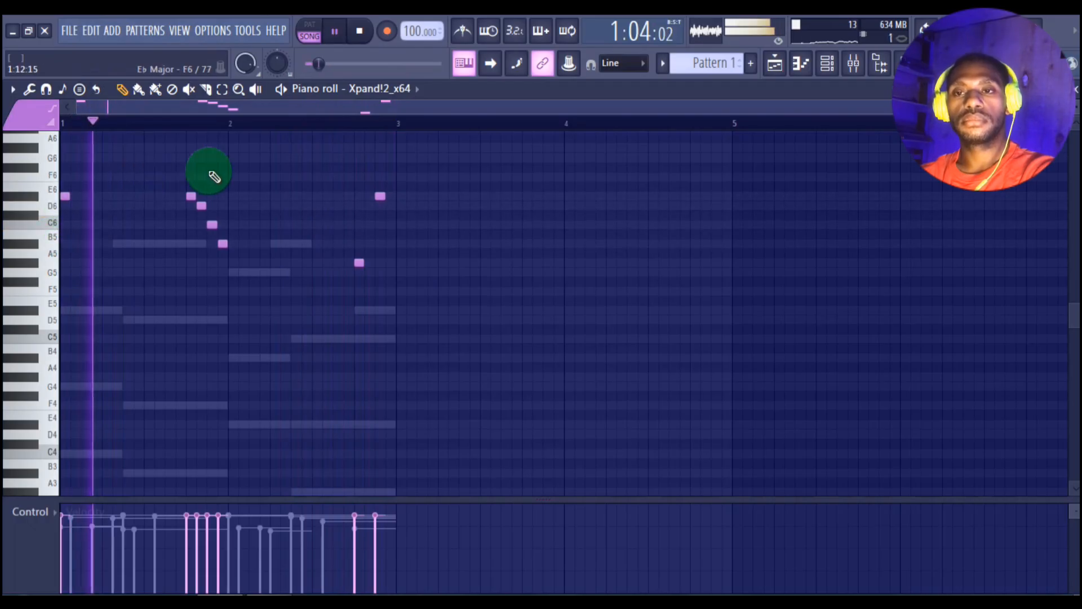
scroll(217, 177, "up", 1)
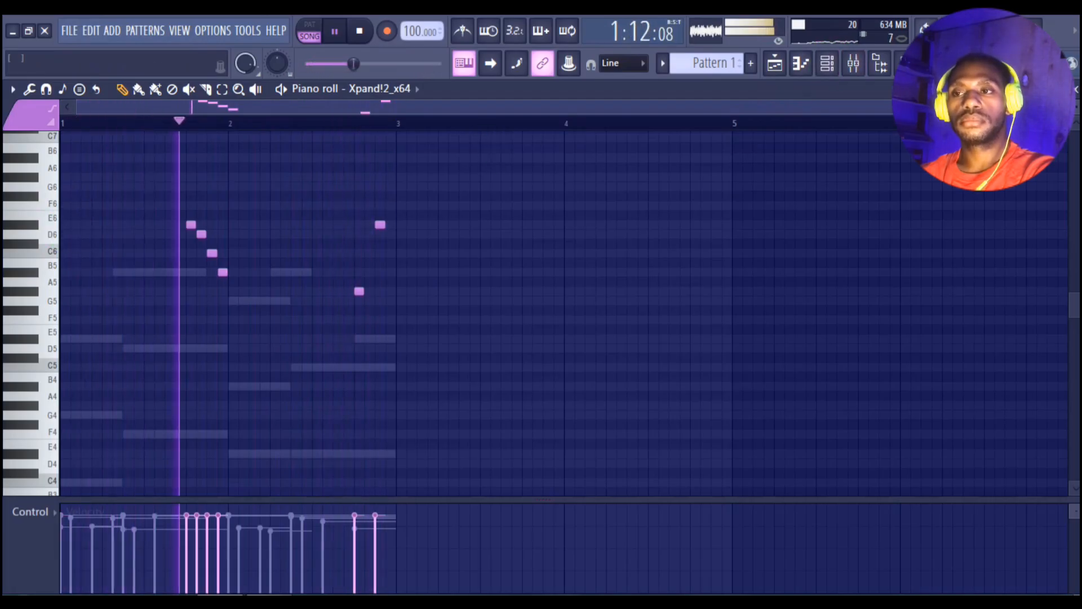
Step: Enter Morphine notes E♭5, D5, E♭5, D5, B♭4 on steps 3, 7, 9, 10, 11 of bar 1 and C5, E♭5 on steps 10, 11 of bar 2
left_click(827, 63)
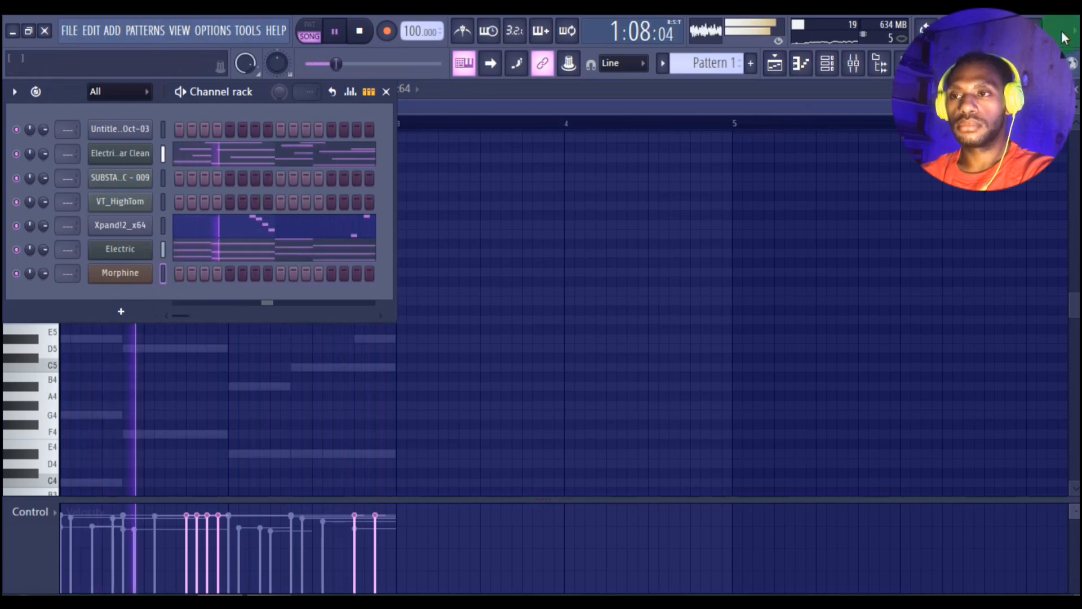
left_click(800, 64)
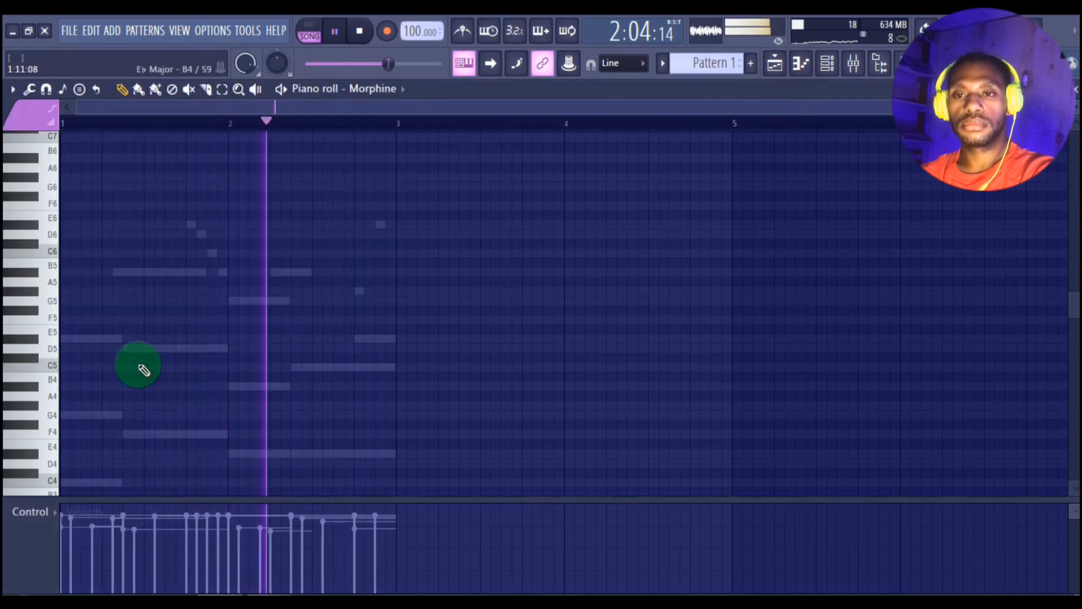
key("space")
scroll(118, 358, "down", 3)
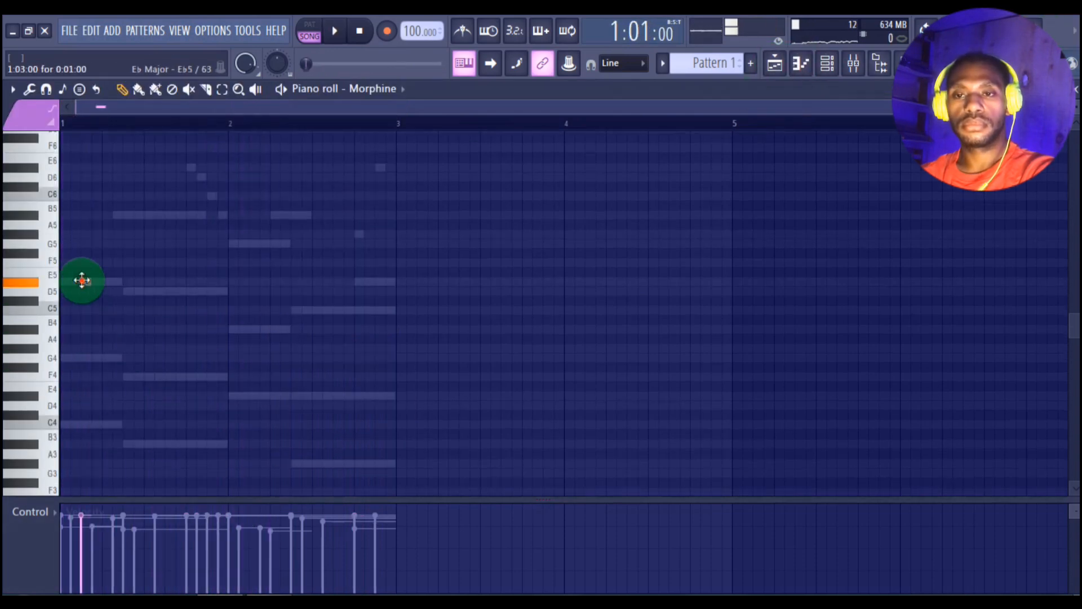
key("space")
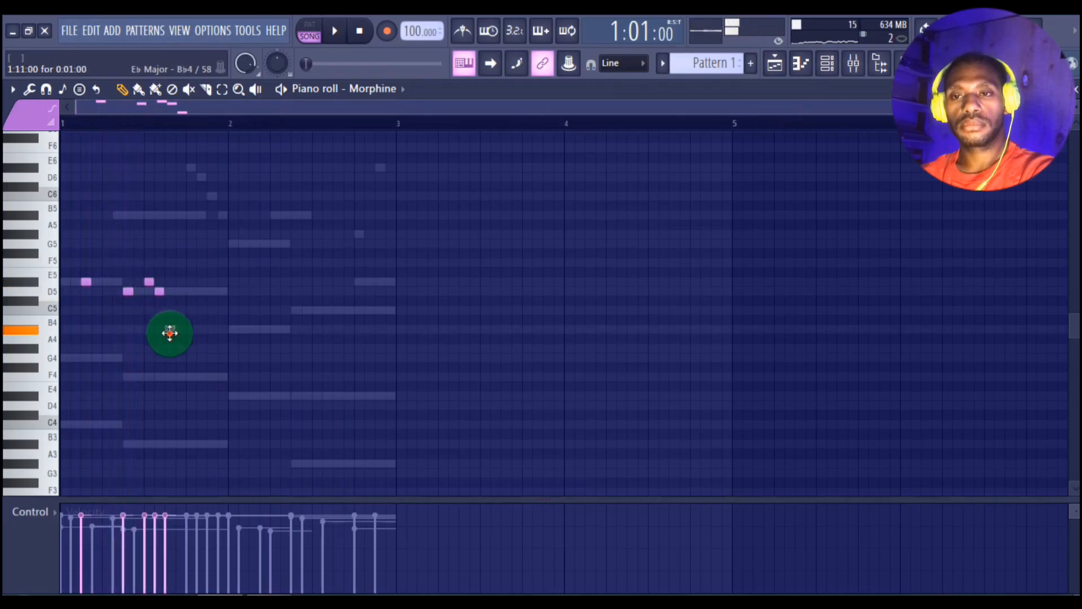
key("space")
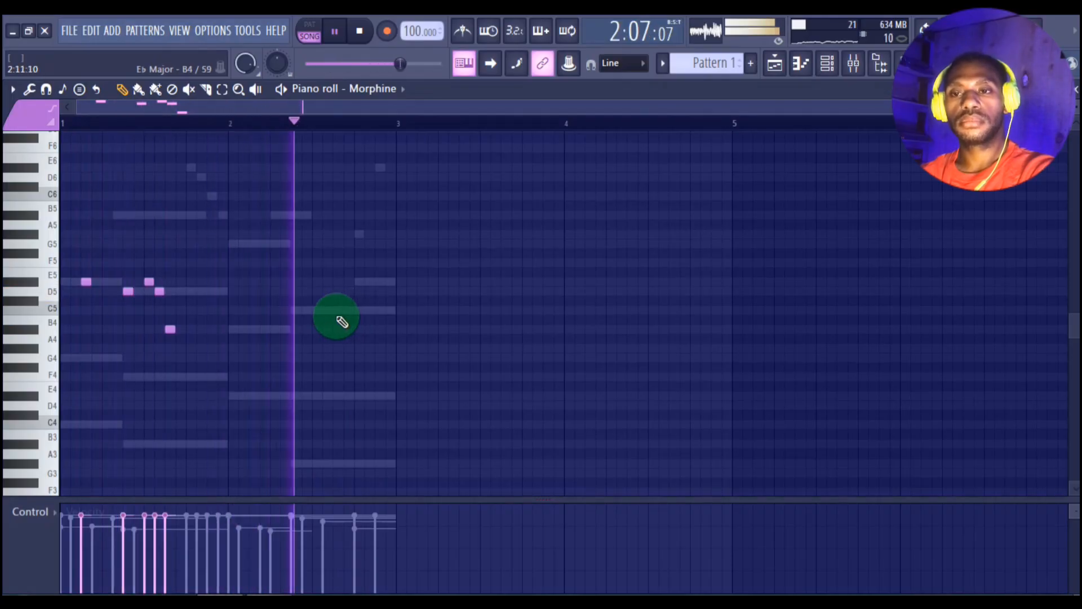
key("space")
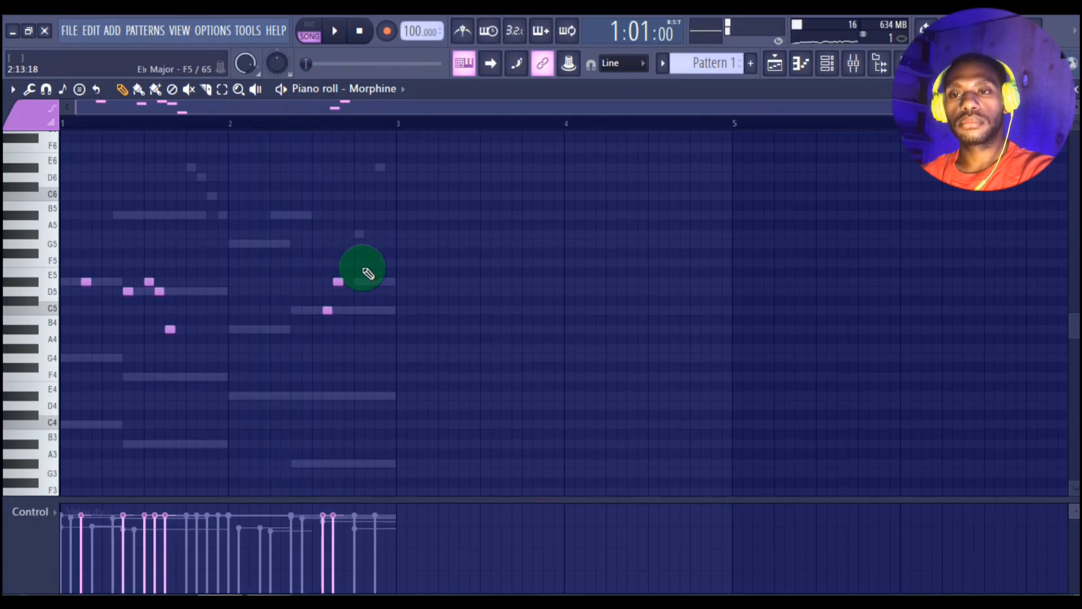
key("space")
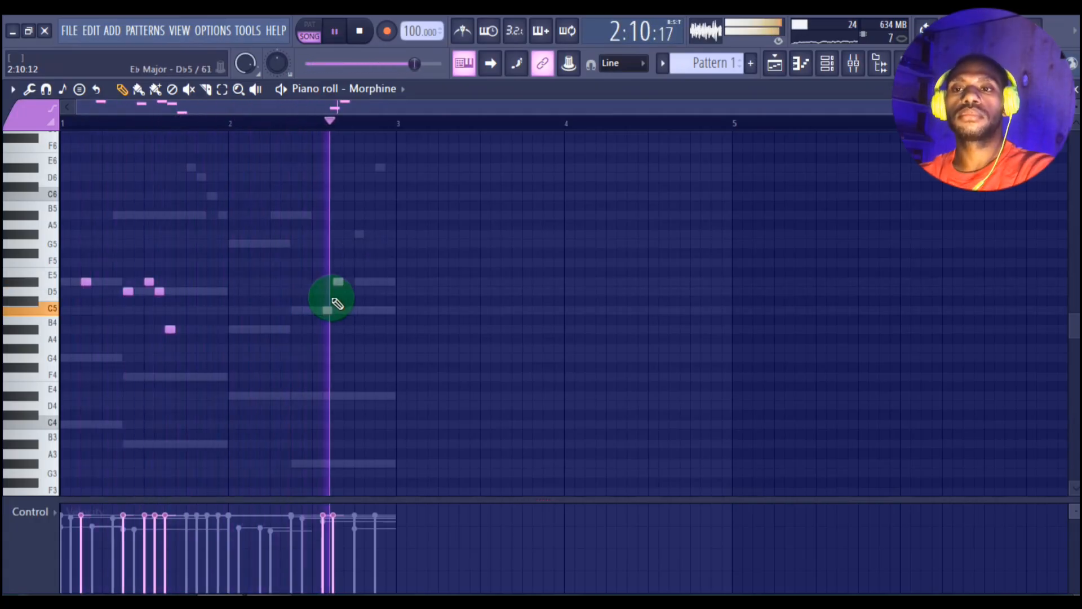
Step: In the SUBSTANCE - PERC - 009 channel, place C5 hits on steps 1, 4 and 7 of bar 1
left_click(853, 64)
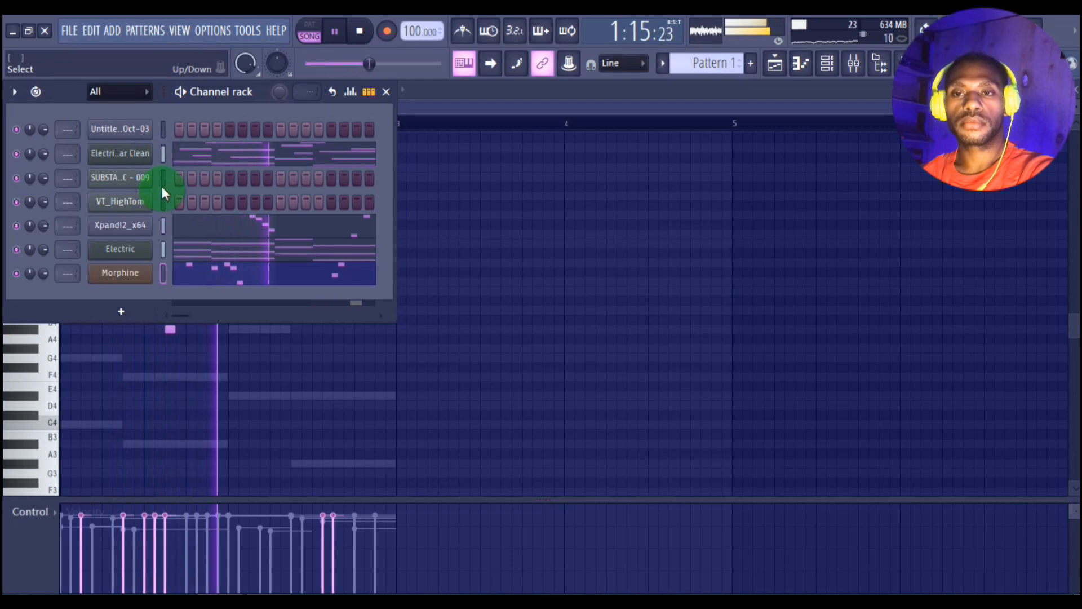
key("space")
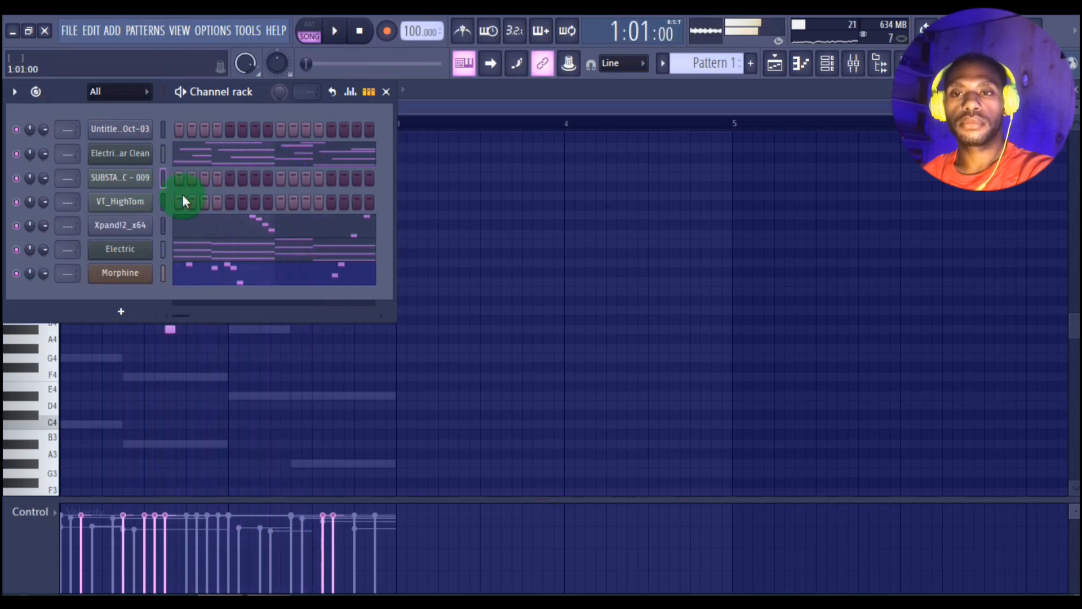
left_click(801, 63)
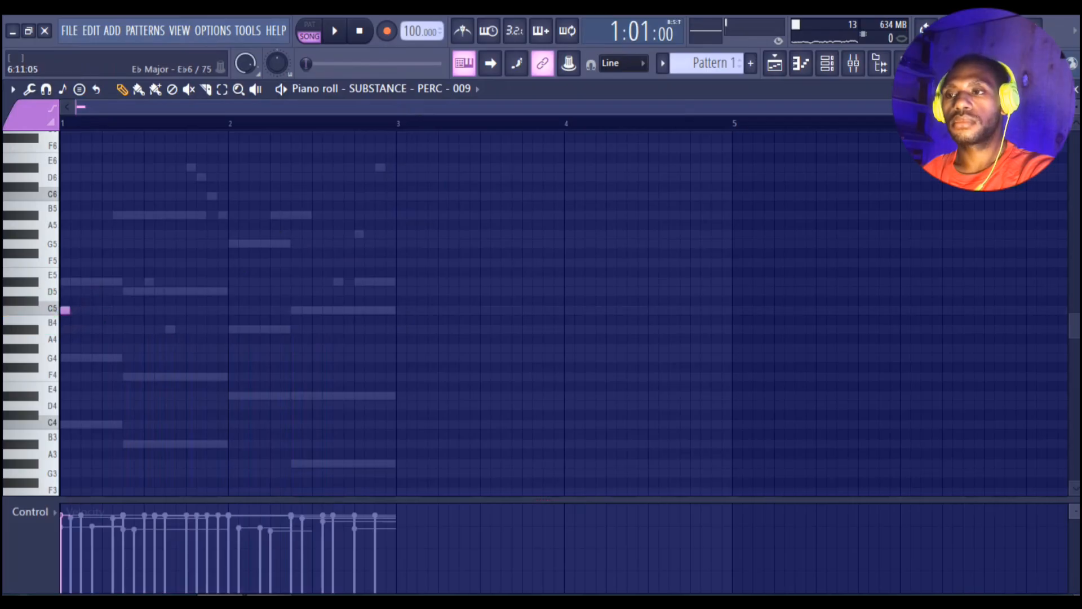
left_click_drag(1078, 102, 499, 191)
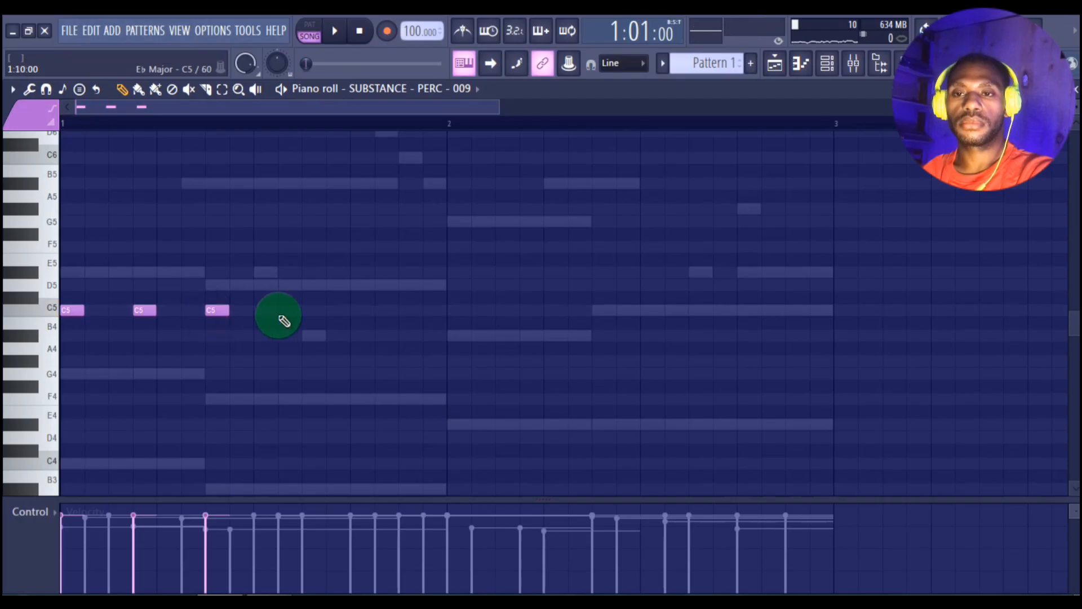
Step: Duplicate the three percussion hits onto steps 9, 12 and 15 of bar 1
key("space")
mouse_move(261, 307)
left_mouse_down()
mouse_move(73, 333)
mouse_move(75, 323)
mouse_move(290, 316)
mouse_move(266, 314)
left_mouse_up()
key("space")
key("space")
scroll(387, 118, "down", 1)
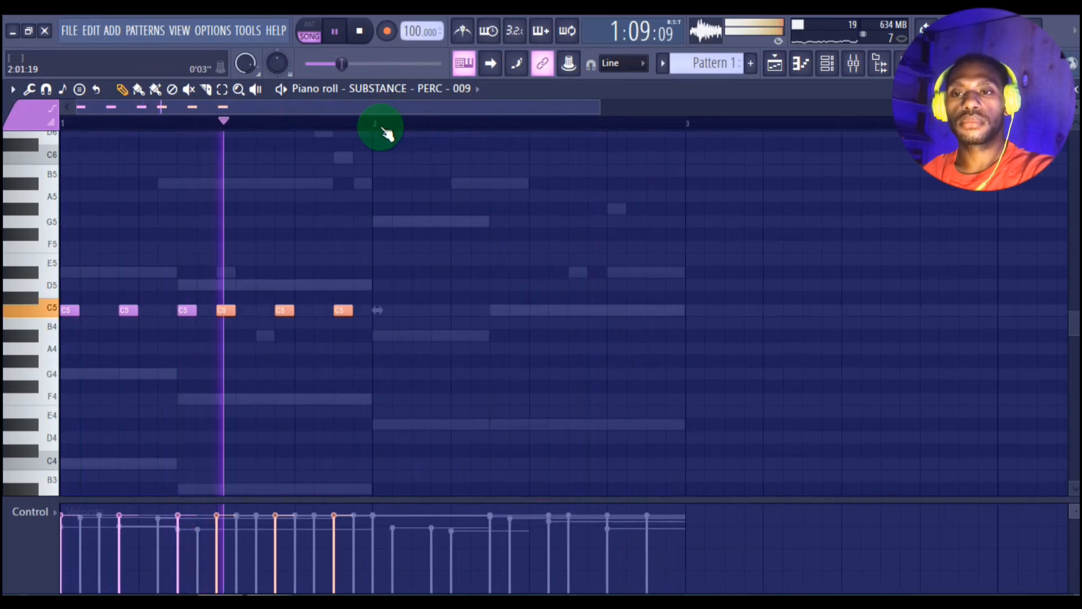
Step: Duplicate the six-hit percussion pattern from bar 1 into bar 2 and deselect the notes
right_click(412, 209)
left_click_drag(408, 241, 382, 299)
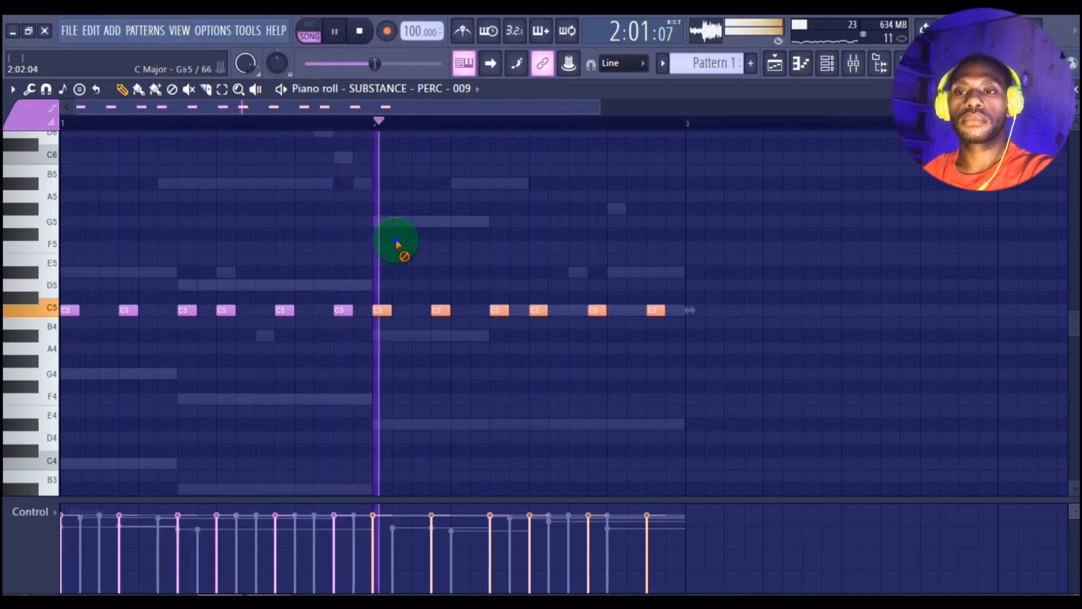
right_click(402, 239)
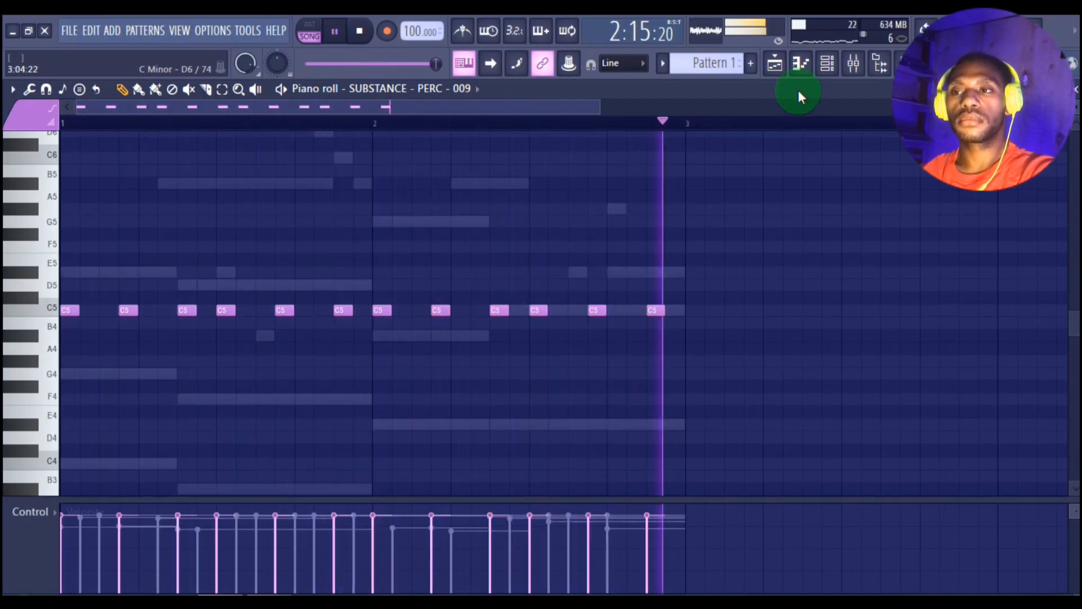
Step: In the Untitled project - 2025-Oct-03 channel, place C5 hits on steps 1, 5, 9 and 13 of both bars 1 and 2
left_click(826, 63)
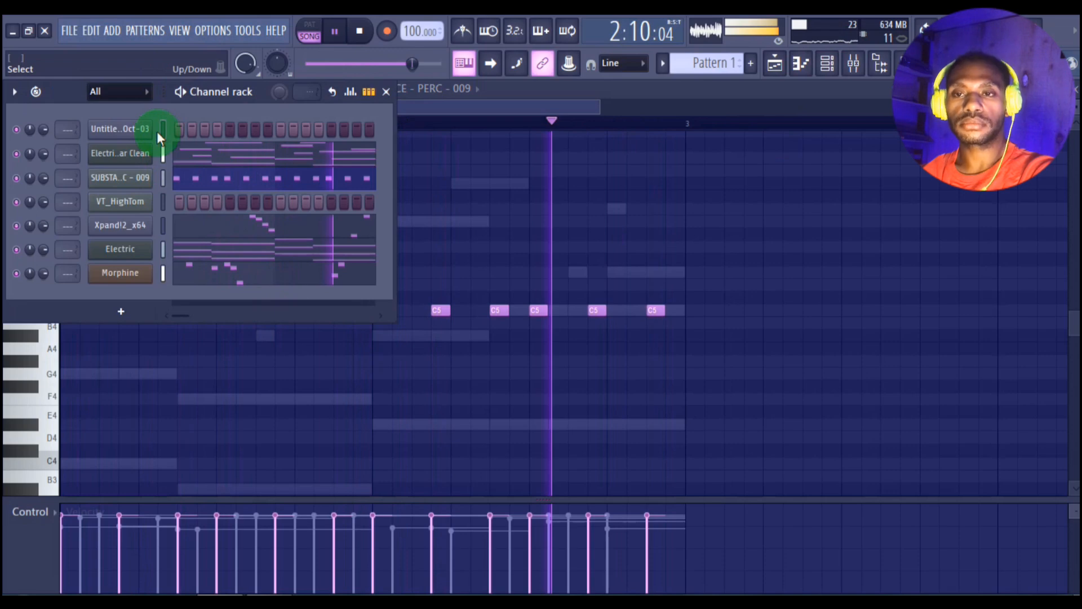
left_click(801, 63)
key("space")
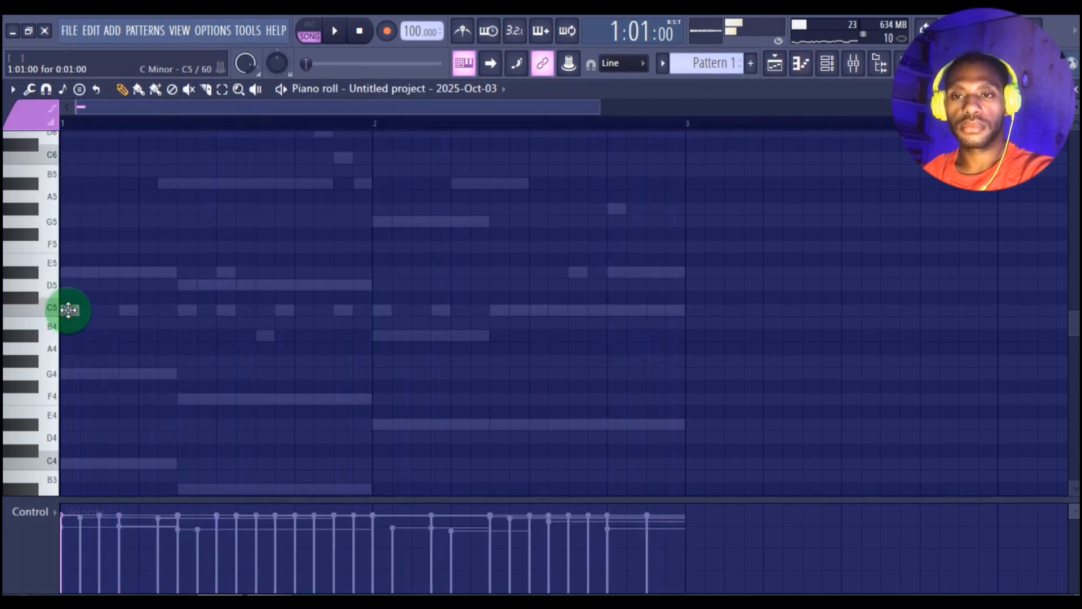
key("space")
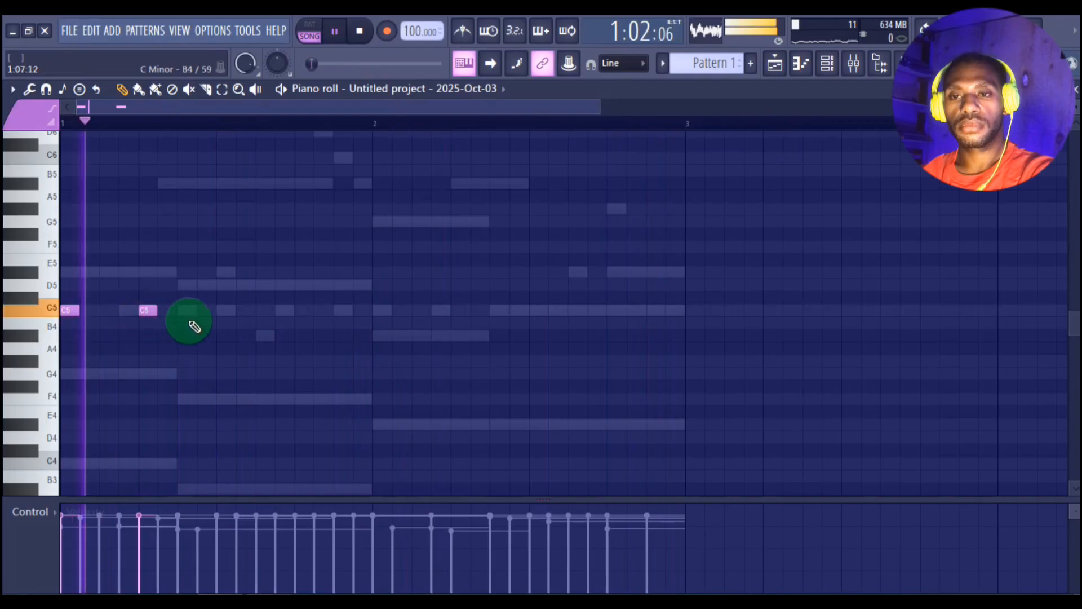
left_click(224, 310)
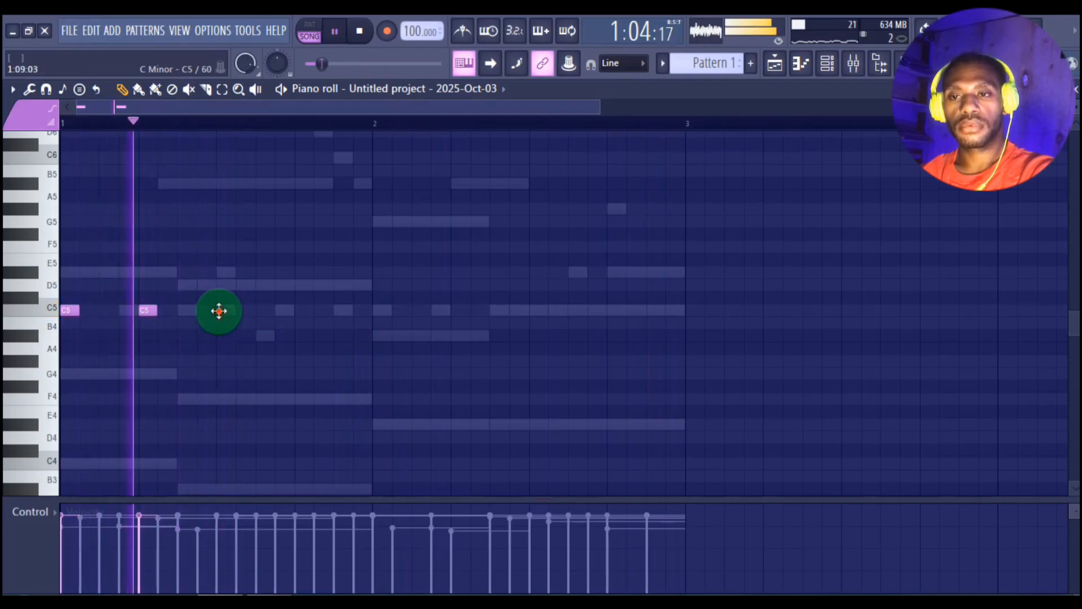
left_click(302, 310)
left_click(375, 309)
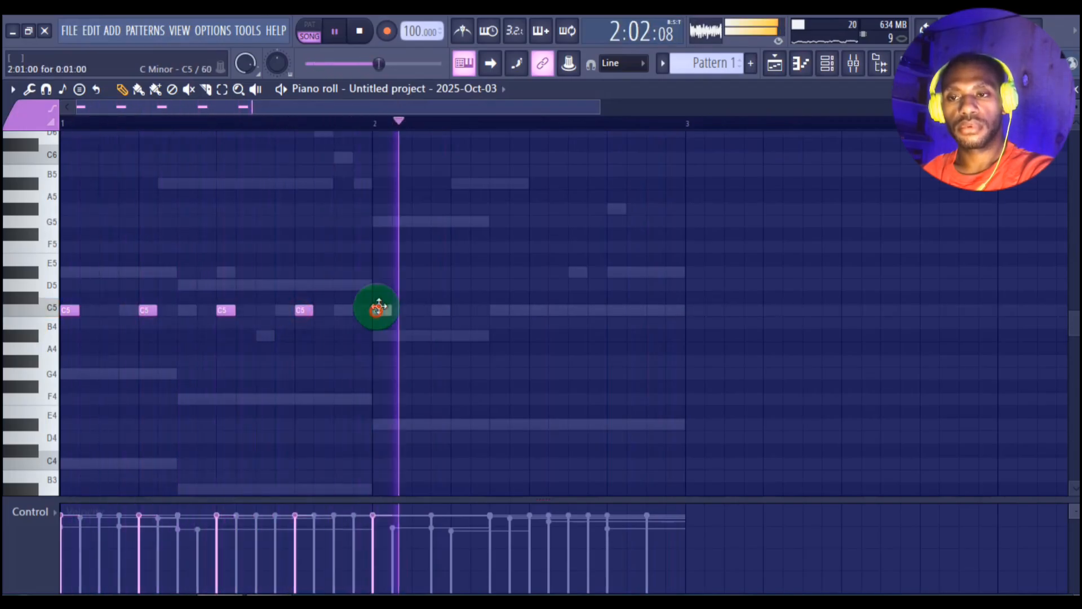
left_click(459, 309)
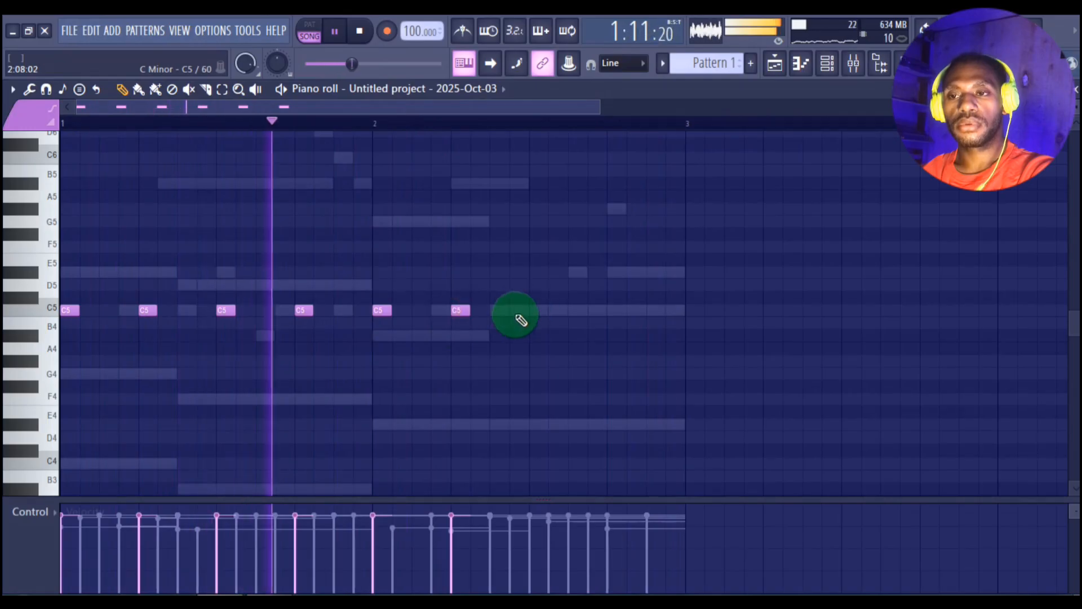
left_click(535, 310)
left_click(609, 310)
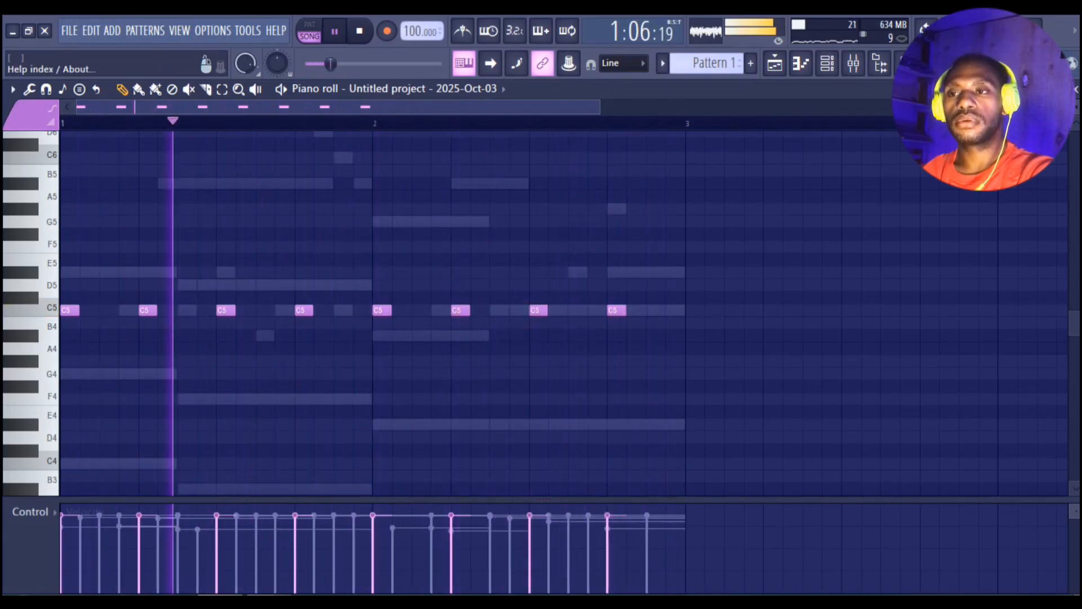
Step: In the VT_HighTom channel, place one-step E♭5 hits on step 7 of bars 1 and 2
left_click(827, 63)
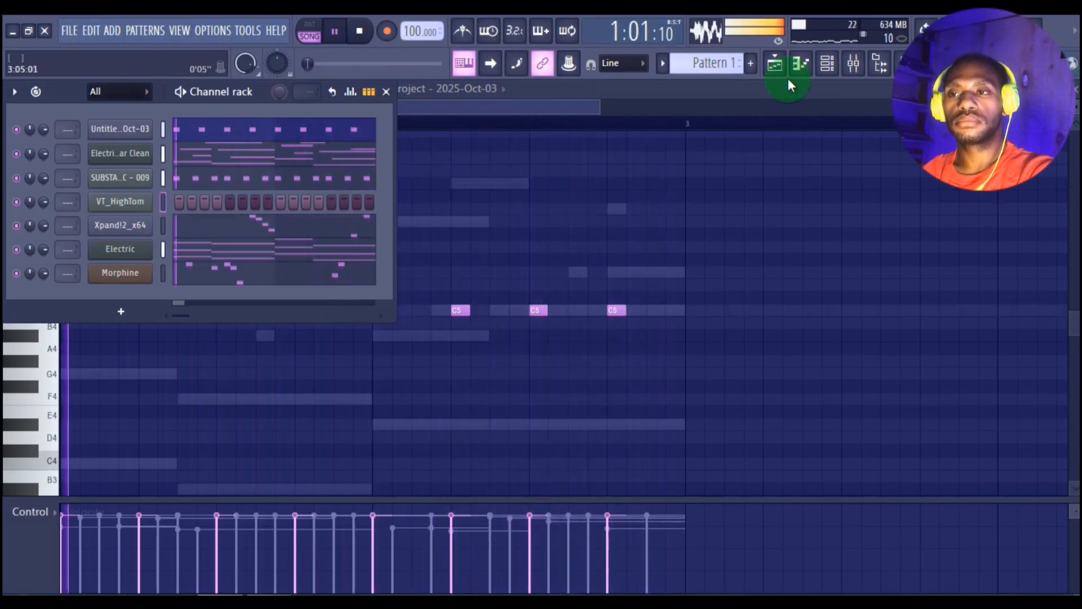
left_click(799, 63)
key("space")
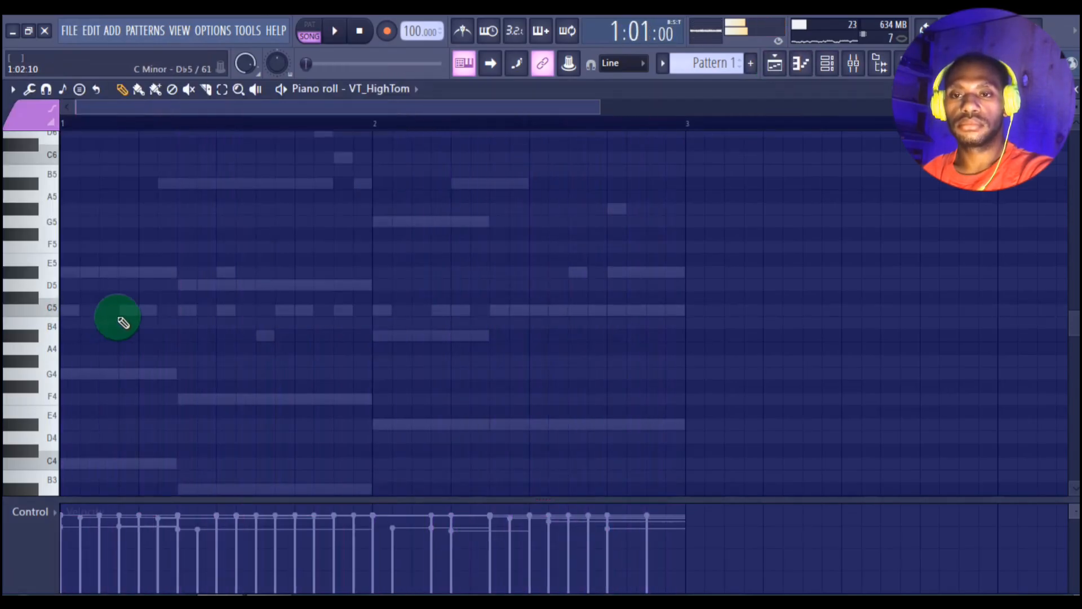
key("space")
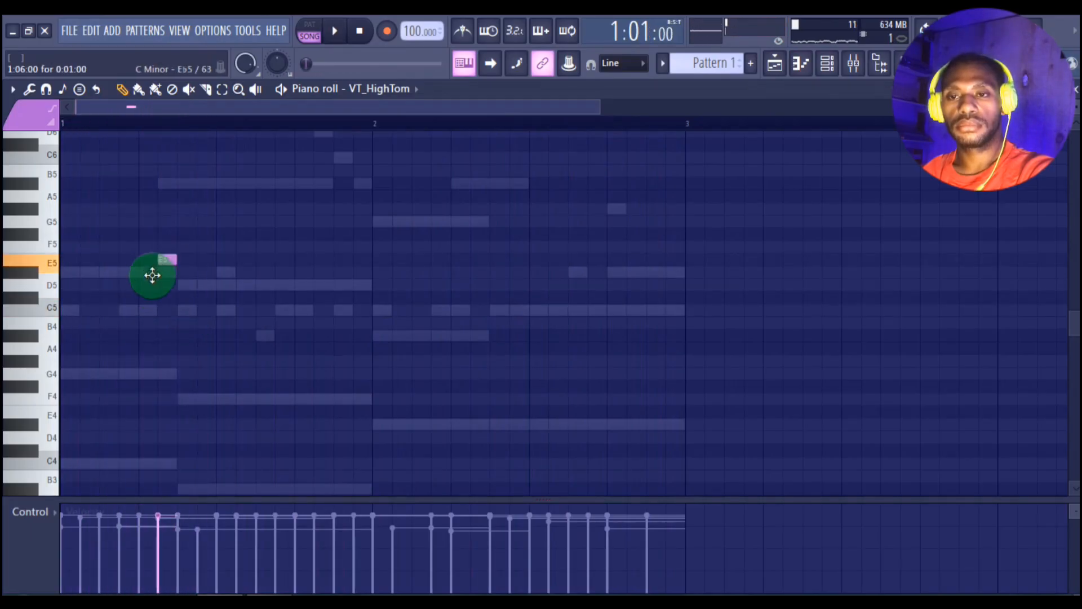
left_click_drag(152, 275, 157, 277)
key("space")
key("space")
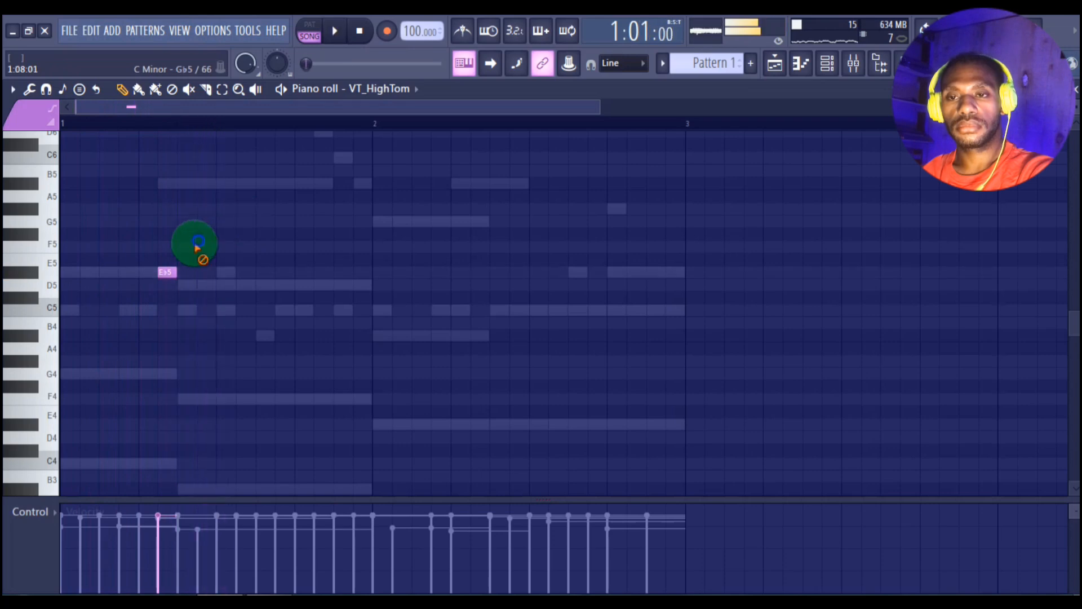
key("space")
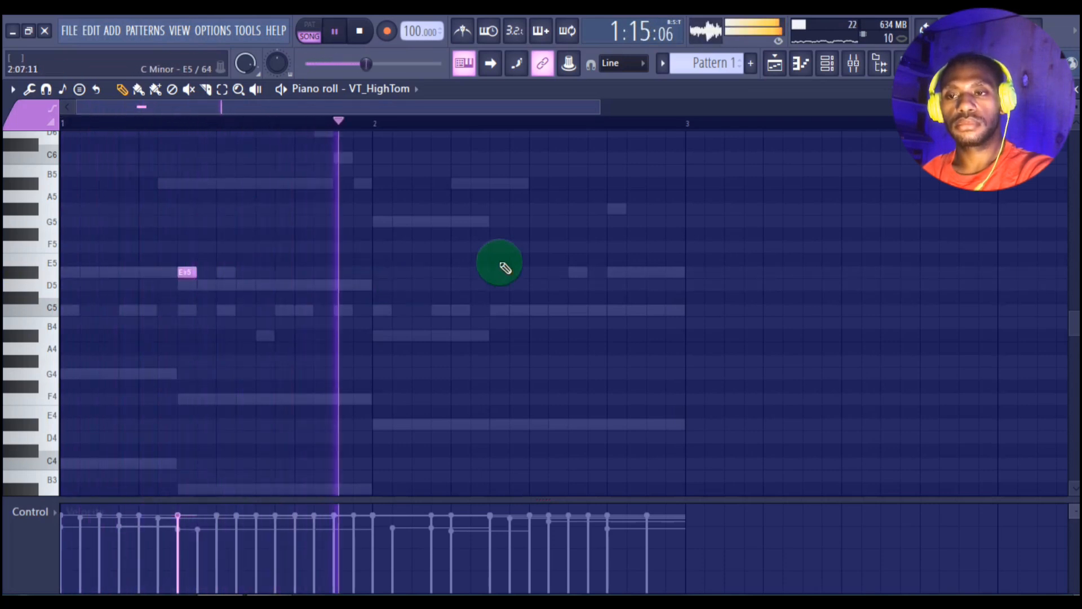
key("space")
key("space")
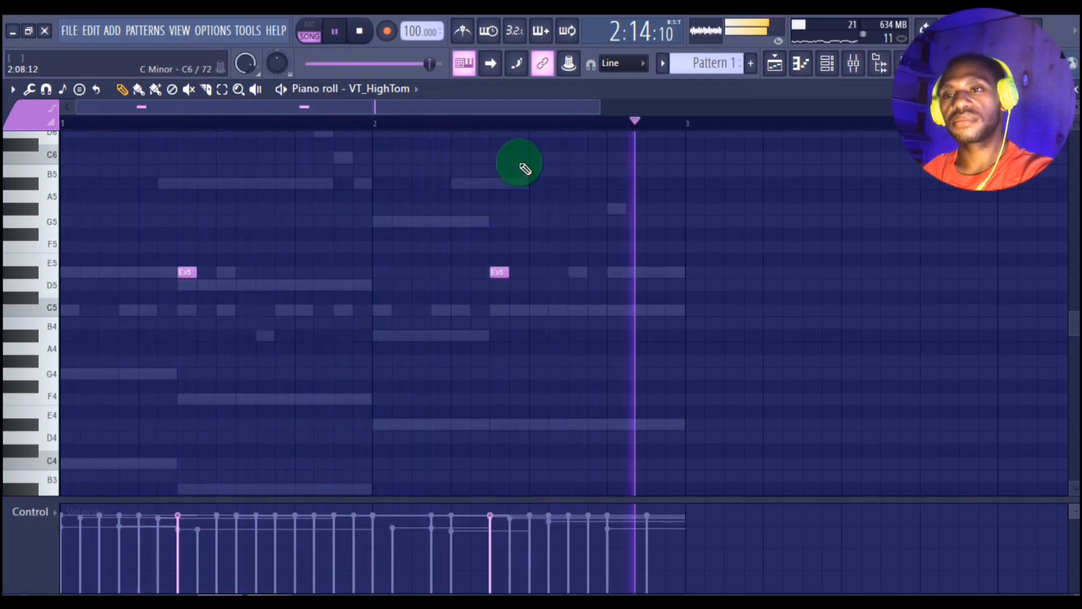
Step: Add another Xpand!2 instrument channel and load the +33 Wood + String preset from the Brass + Woodwind category
left_click(776, 65)
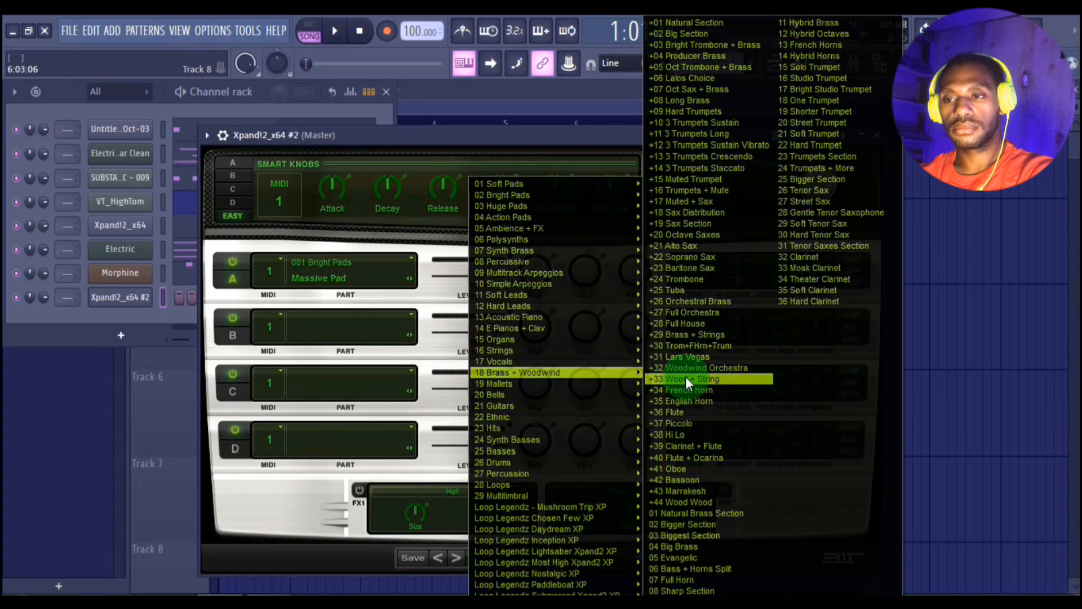
key("Return")
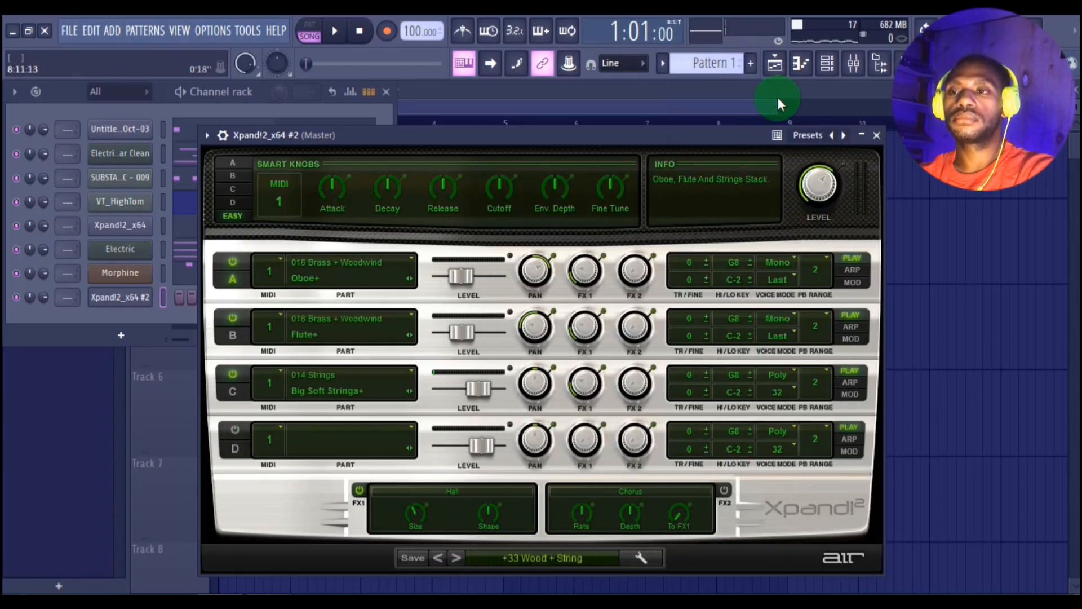
left_click(878, 134)
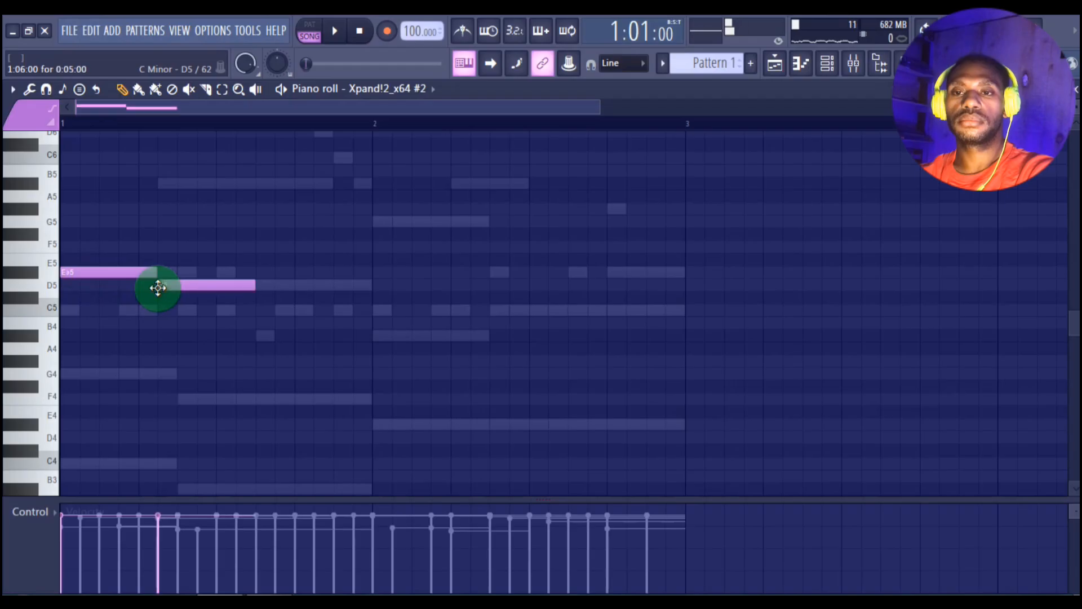
Step: In the Xpand!2_x64 #2 channel, delete the D5 note, then set E♭5 on steps 1–4 and B♭5 on steps 5–6 of bar 1
right_click(158, 287)
key("space")
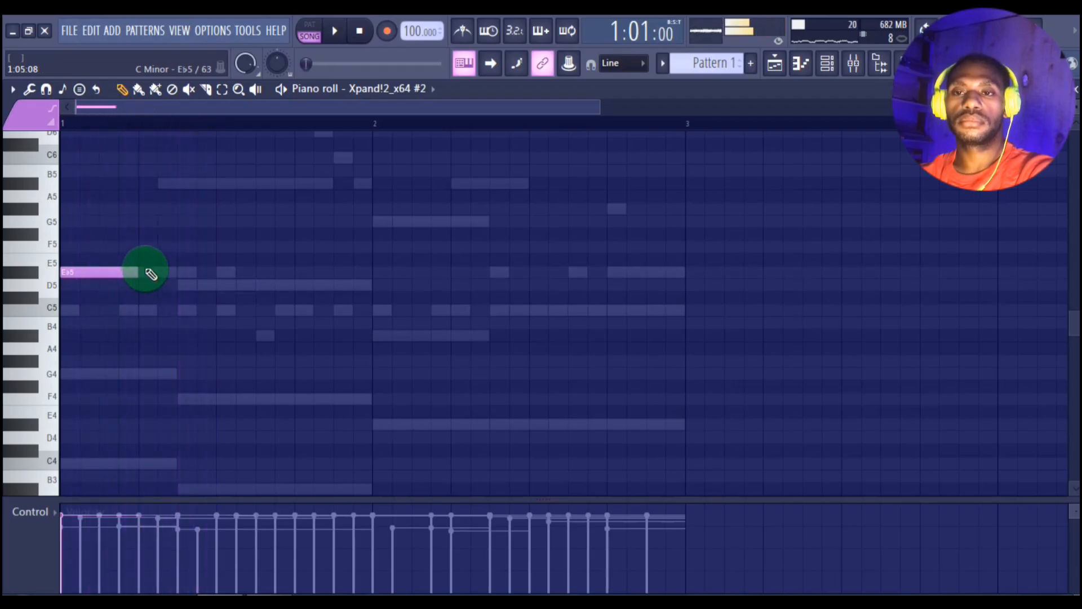
key("space")
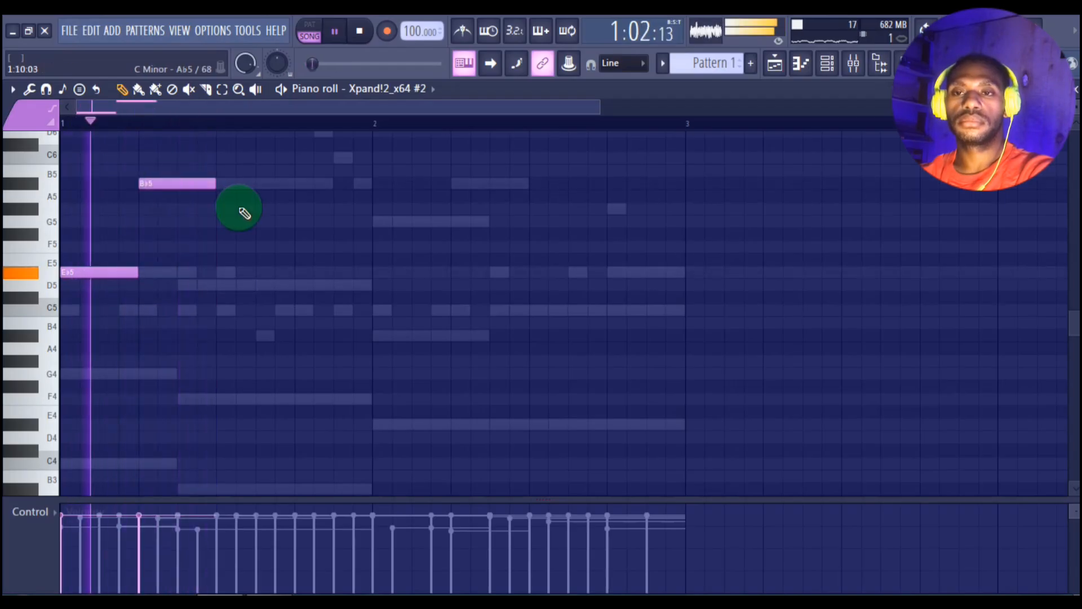
scroll(242, 212, "up", 3)
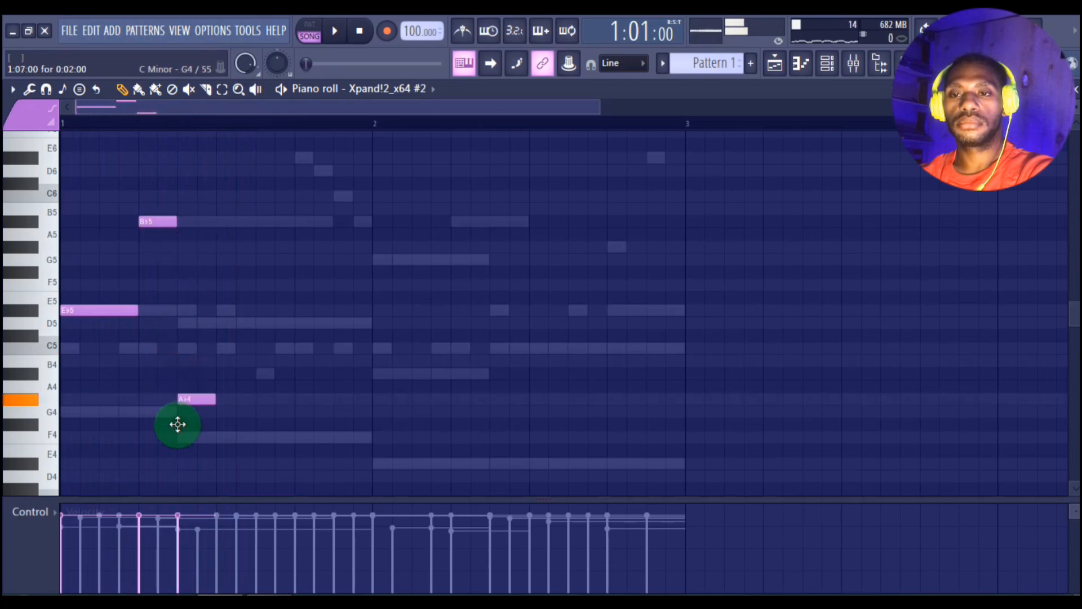
Step: Finish the bar 1 melody with a long E♭5 note spanning steps 7 to 16
key("space")
left_click_drag(214, 439, 363, 438)
key("space")
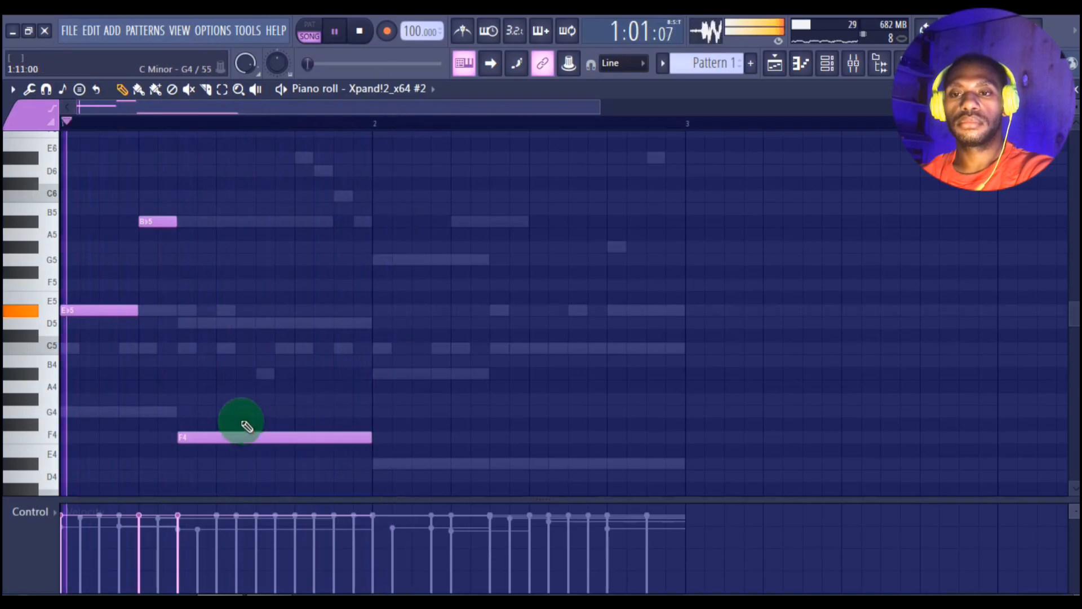
left_click_drag(227, 440, 182, 300)
key("space")
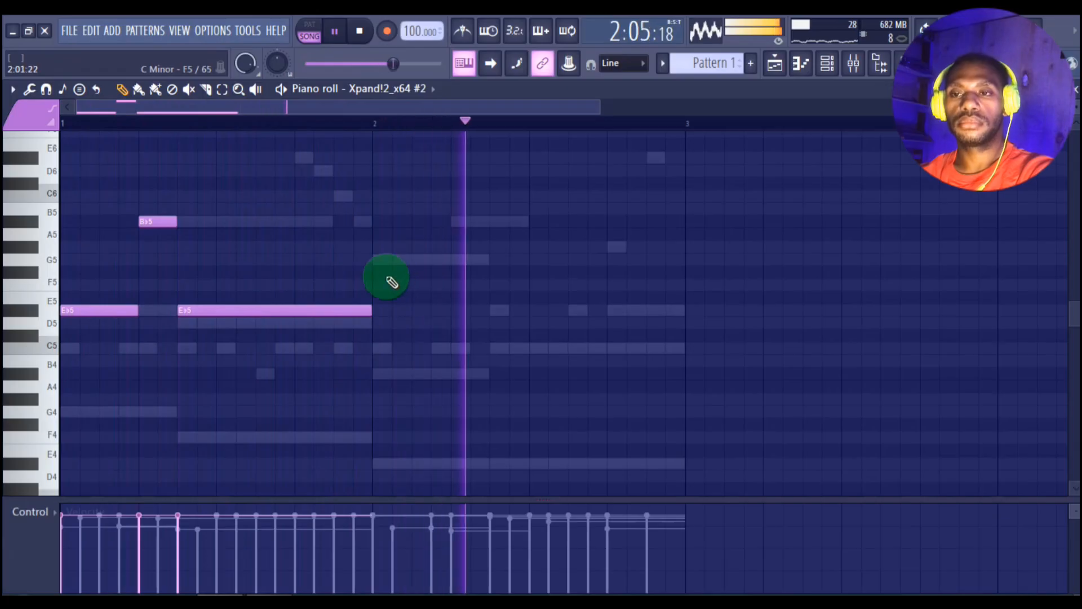
Step: Write the bar 2 melody with G5 on steps 1–4, B♭5 on 5–6, A♭5 on 7–8 and F5 on 9–16
key("space")
left_click(377, 259)
key("space")
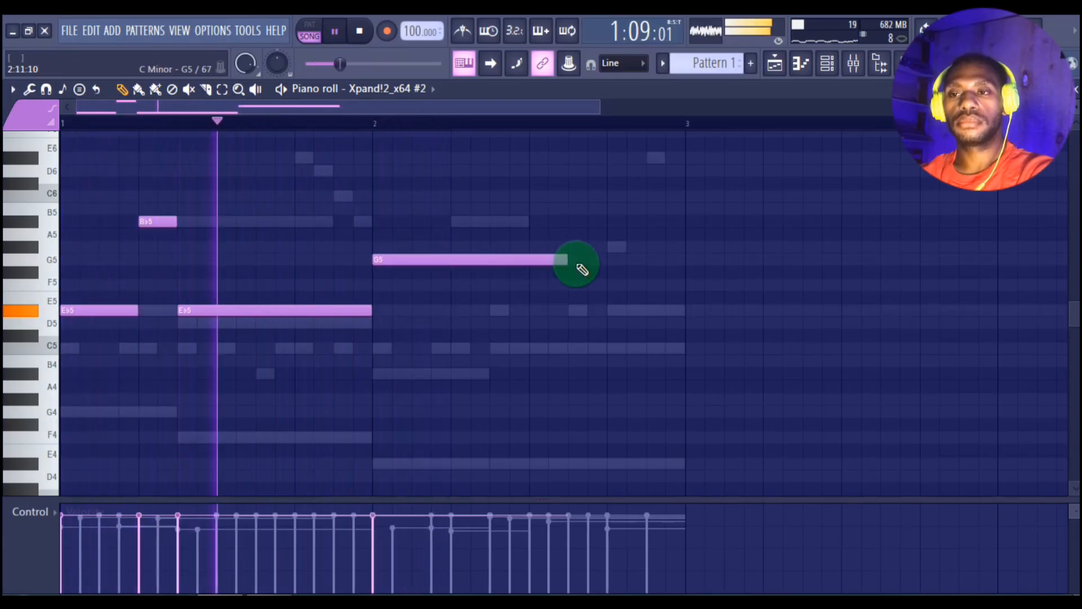
left_click_drag(570, 262, 457, 255)
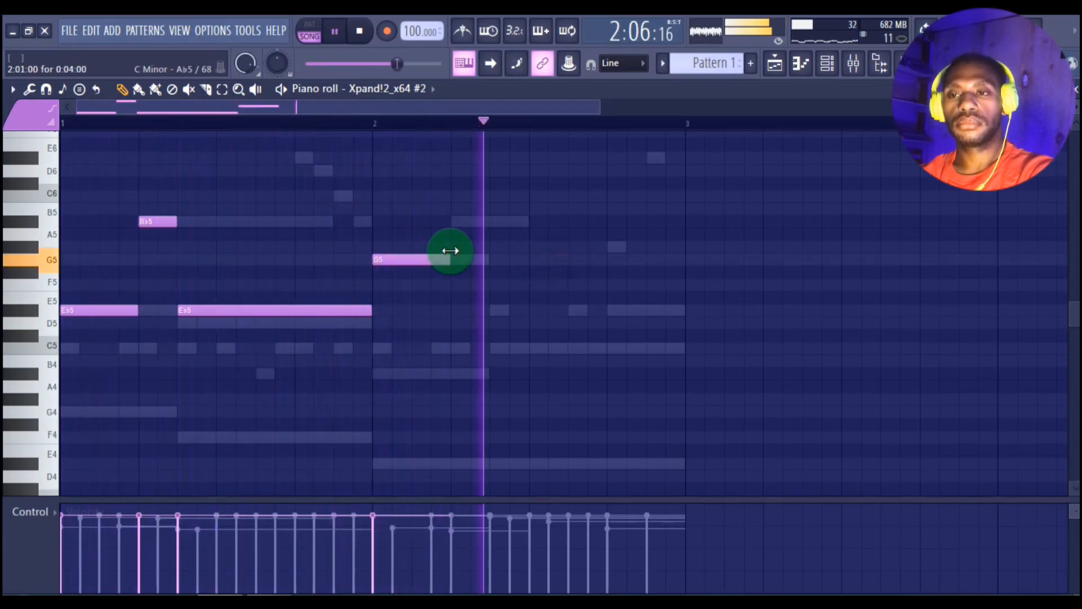
key("space")
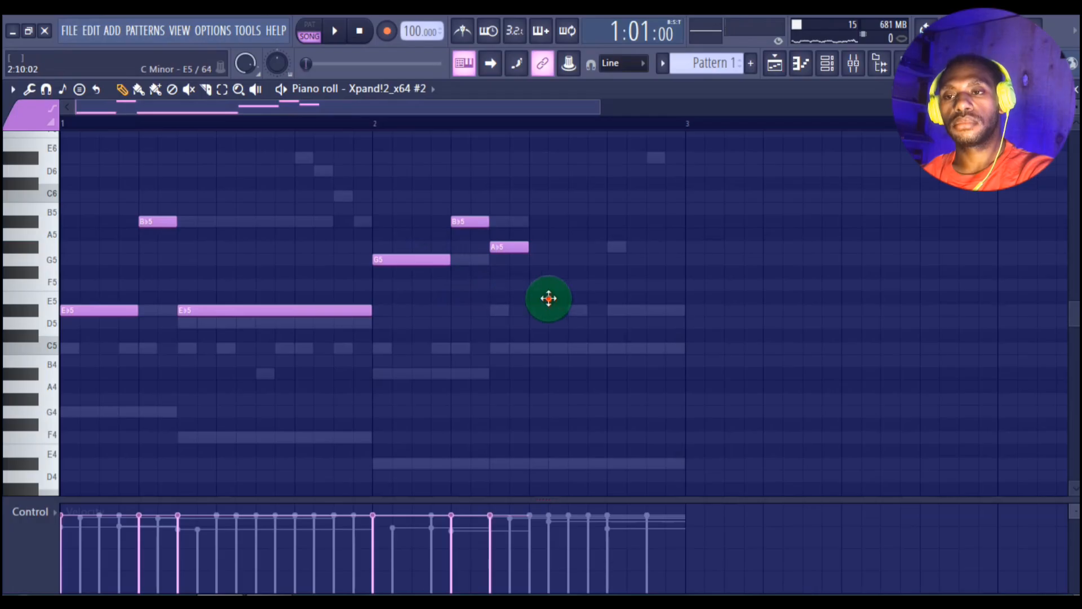
key("space")
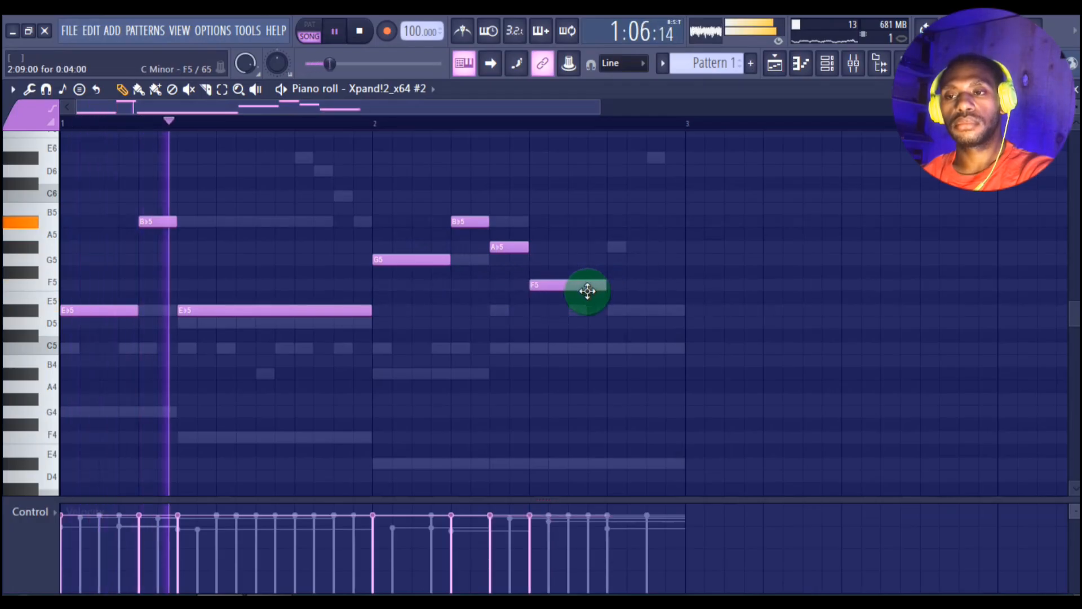
left_click_drag(604, 287, 684, 281)
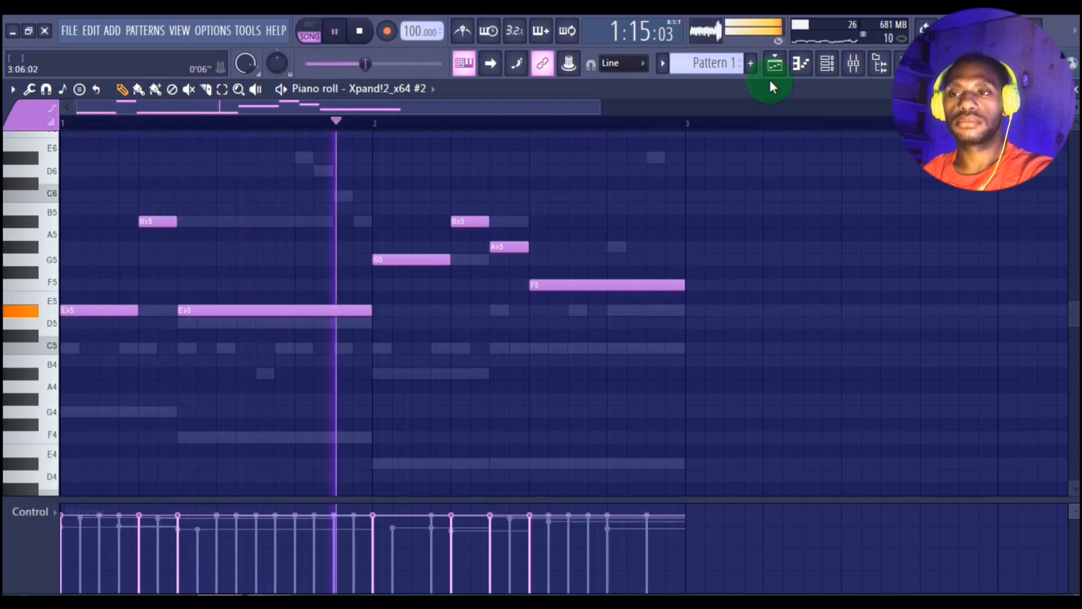
Step: In the playlist, split the Pattern 1 clip by channel into separate clips on Tracks 3 to 10
left_click(775, 63)
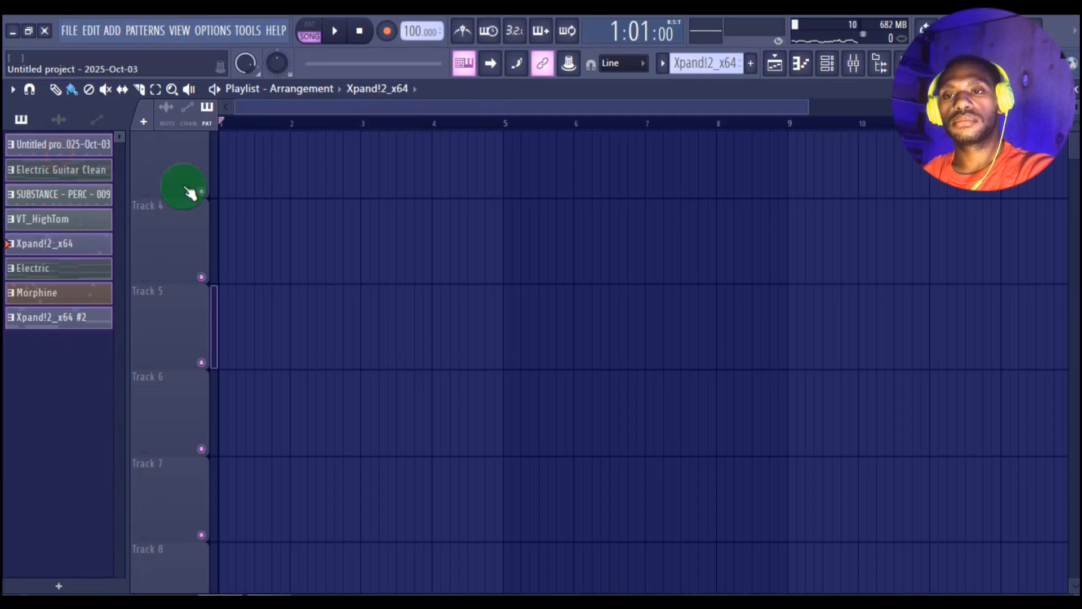
mouse_move(181, 188)
left_mouse_down()
mouse_move(285, 203)
mouse_move(339, 196)
mouse_move(193, 193)
left_mouse_up()
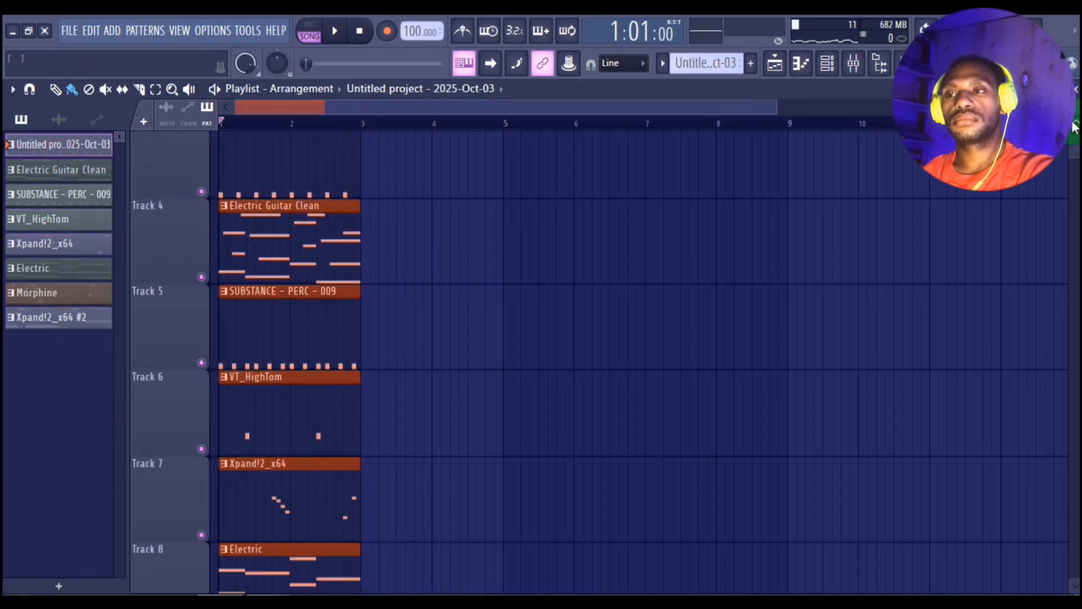
left_click_drag(1076, 124, 1076, 108)
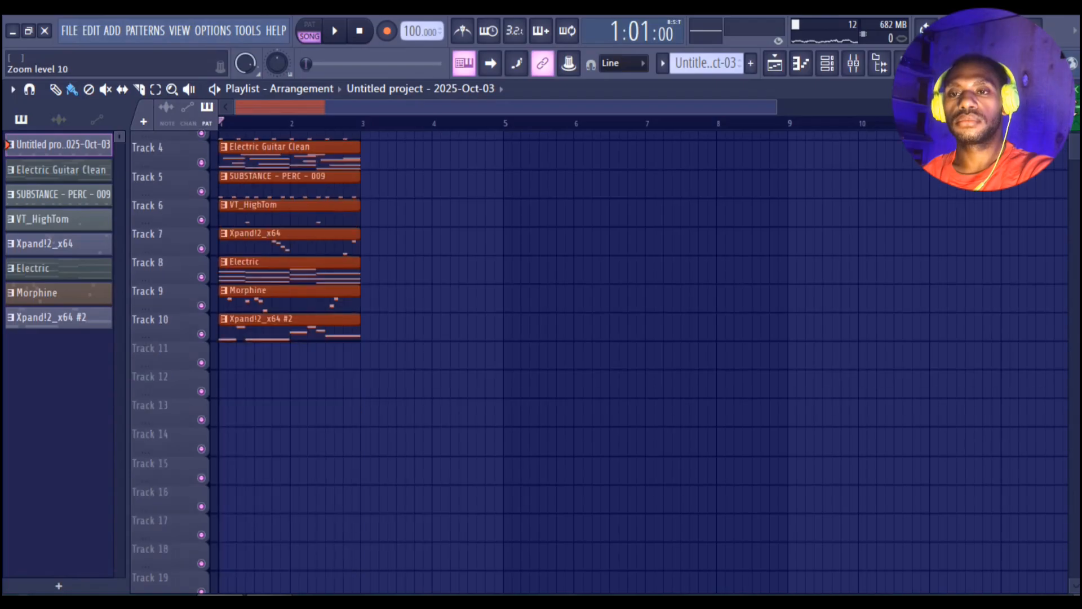
scroll(674, 251, "up", 3)
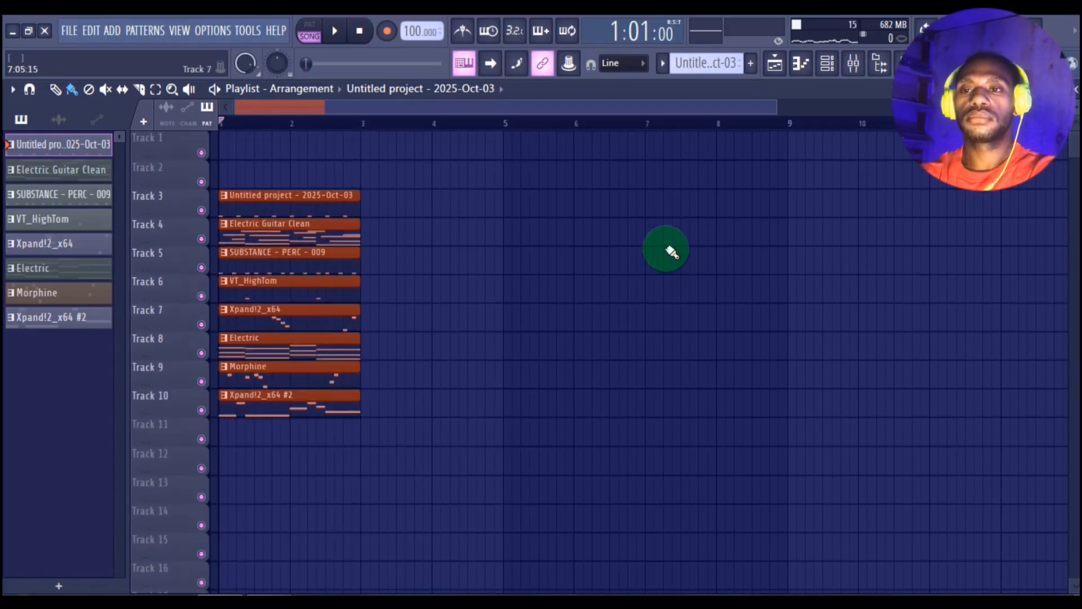
Step: Duplicate the two-bar block of channel clips five times so the arrangement fills bars 1 to 12
key("ctrl+b")
key("ctrl+b")
key("ctrl+b")
key("ctrl+b")
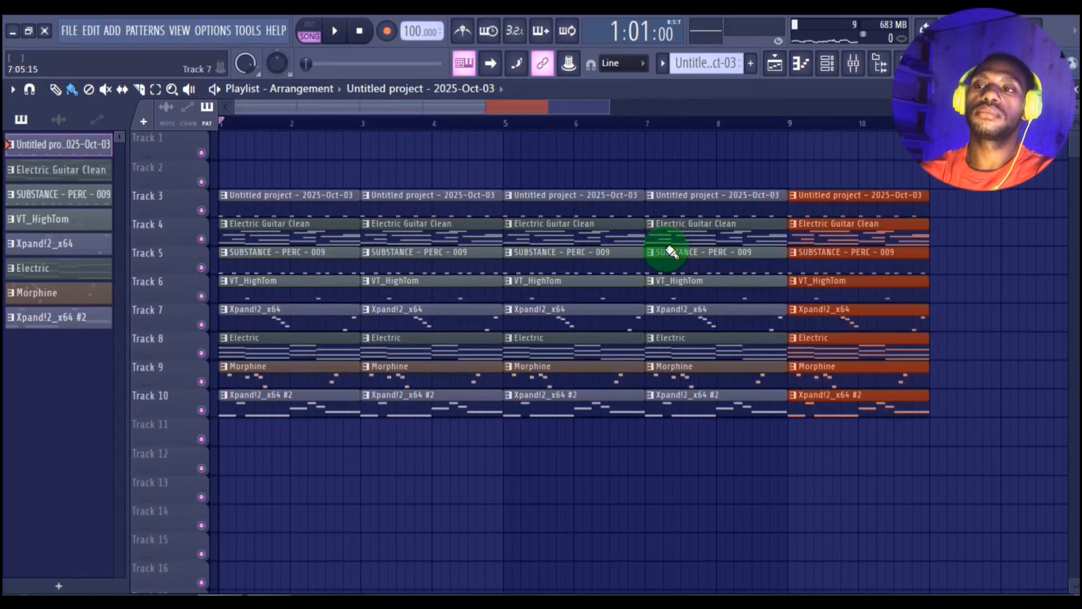
key("ctrl+b")
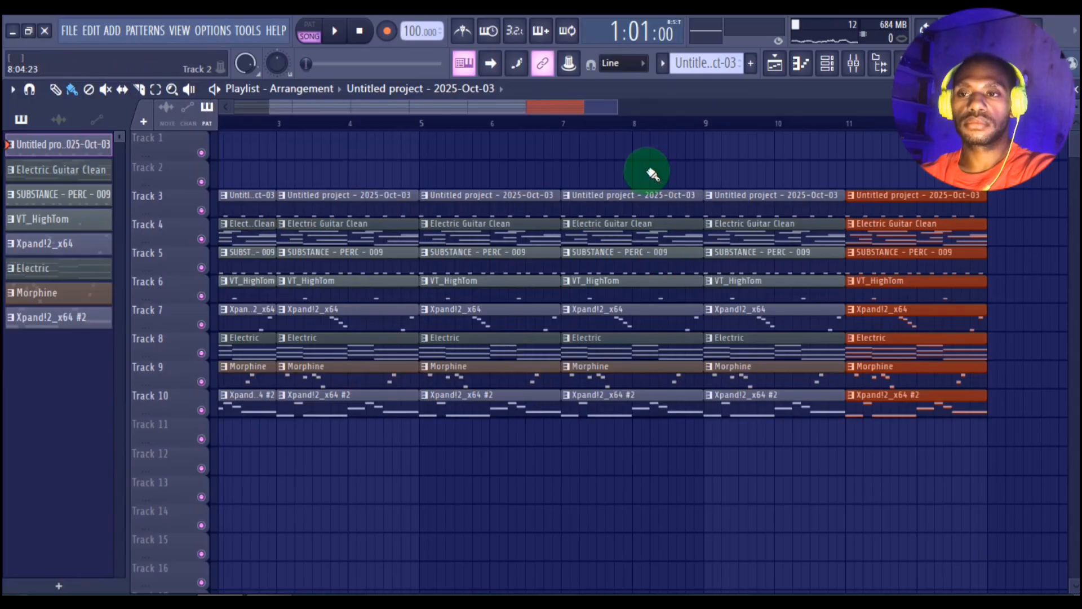
Step: Delete every clip in bars 1–2 except Electric Guitar Clean on Track 4
left_click_drag(547, 107, 169, 203)
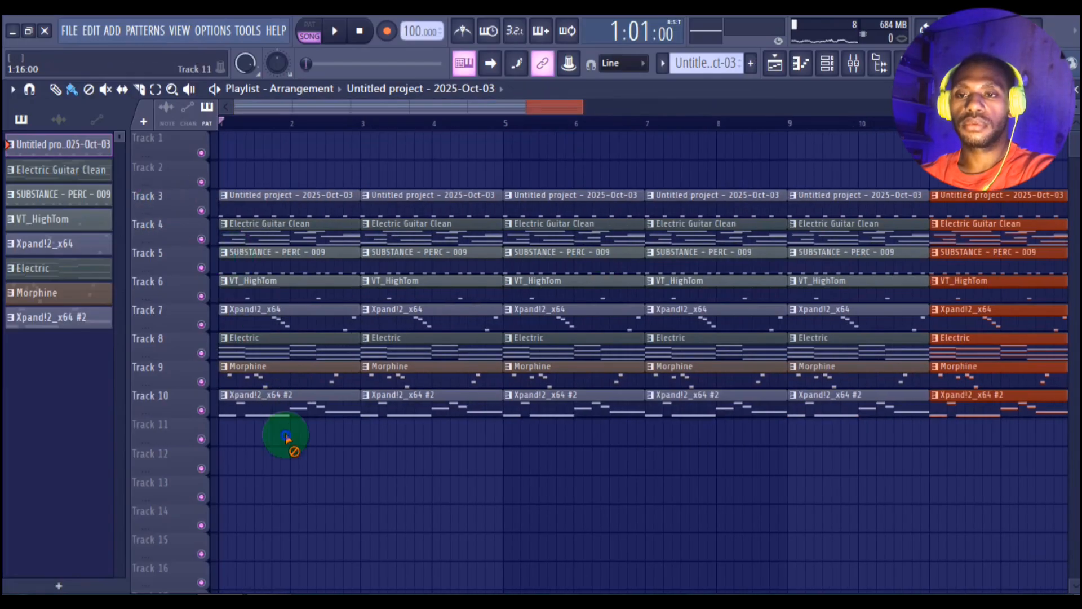
right_click(281, 402)
right_click(279, 372)
right_click(285, 344)
right_click(290, 317)
right_click(293, 288)
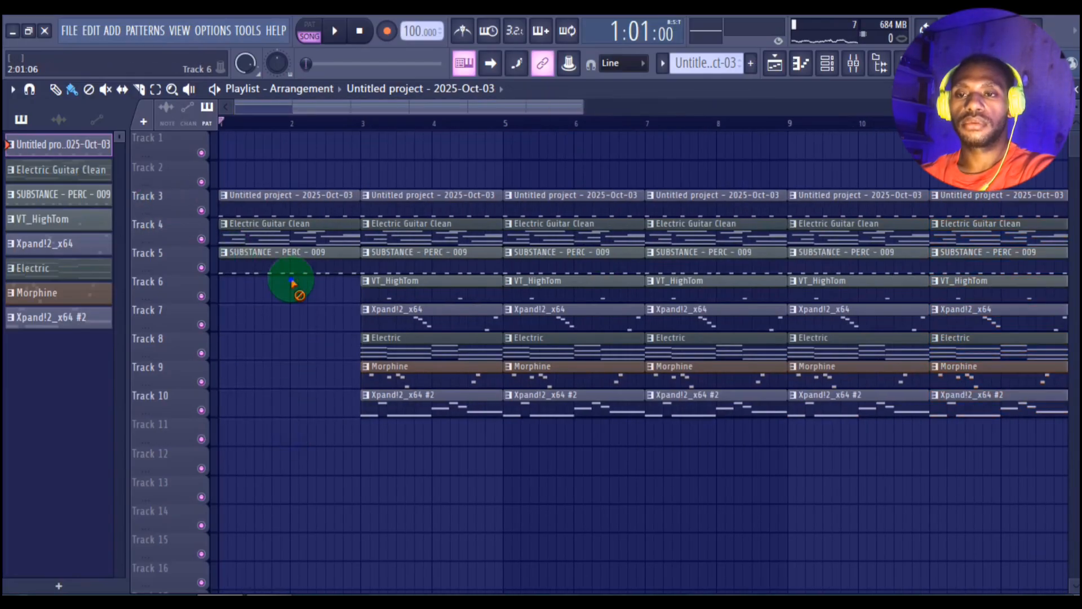
right_click(320, 212)
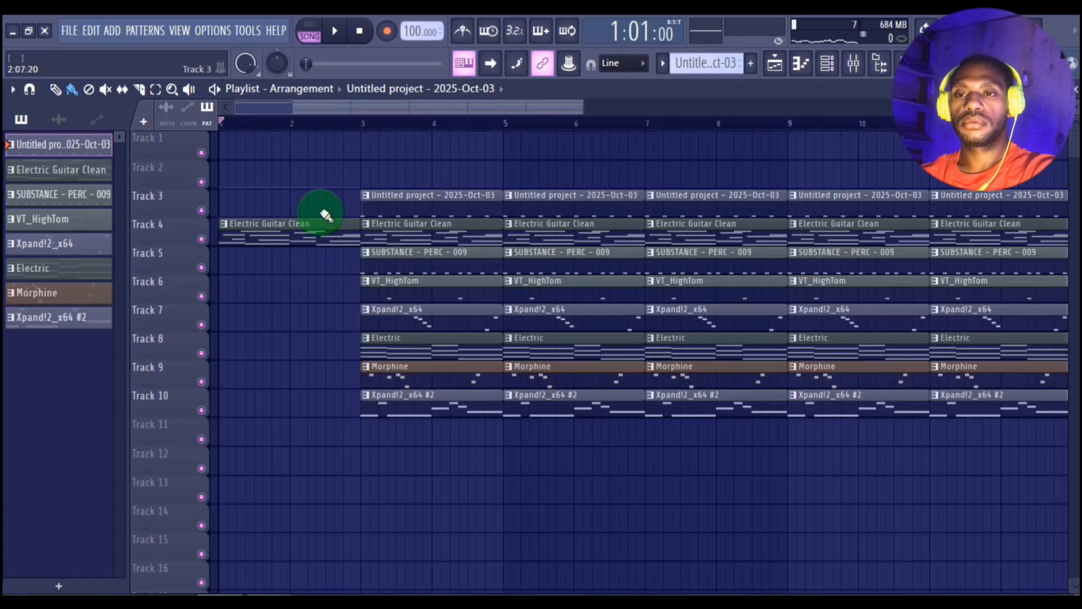
Step: Play the arrangement and delete all clips in bars 3–4 except Electric Guitar Clean and Electric
key("space")
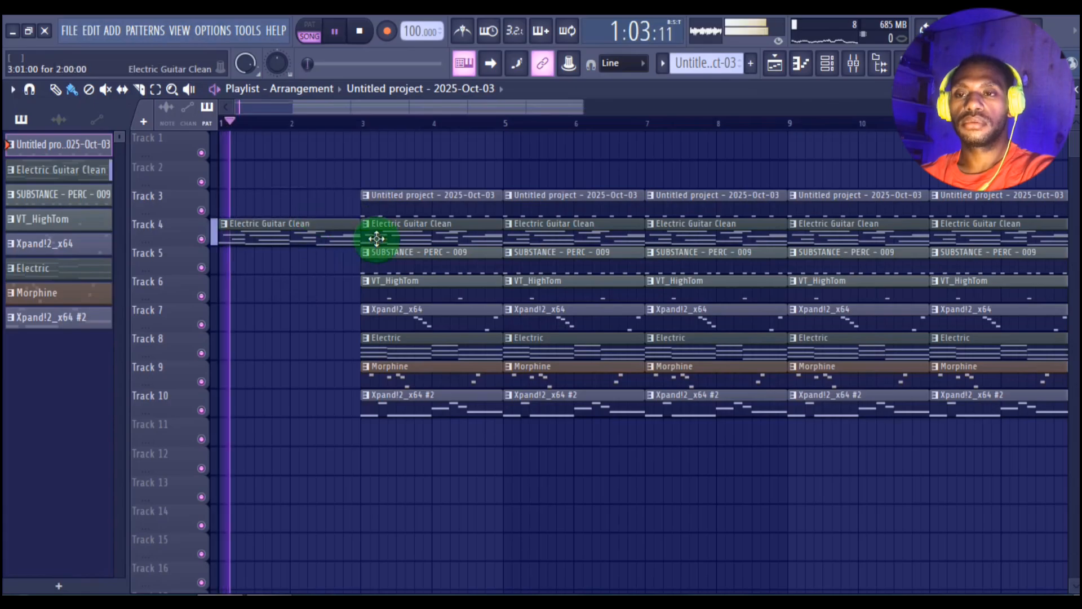
right_click(416, 273)
right_click(416, 290)
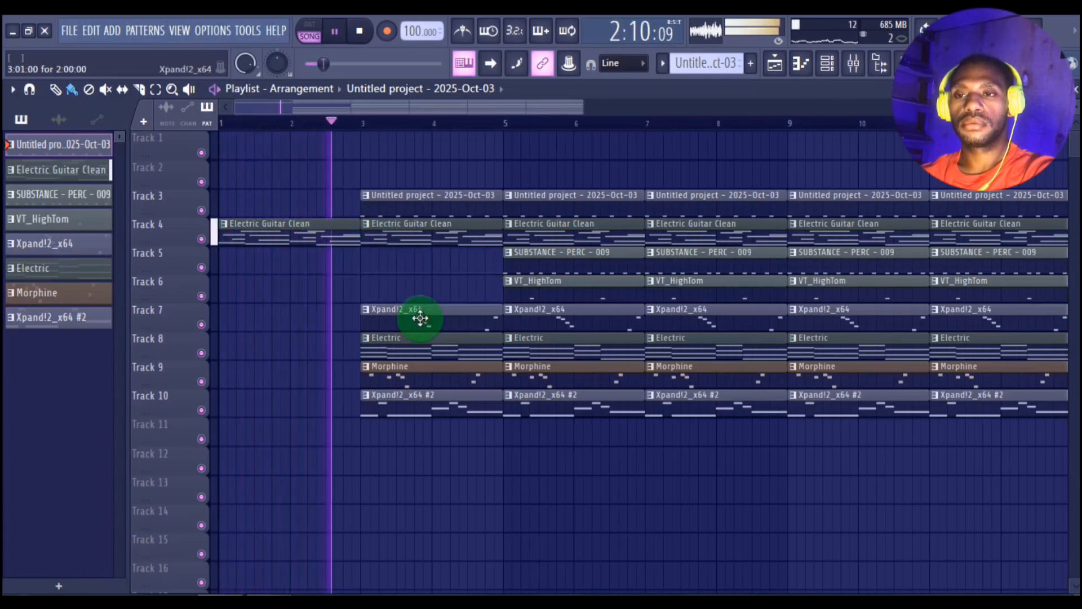
right_click(437, 199)
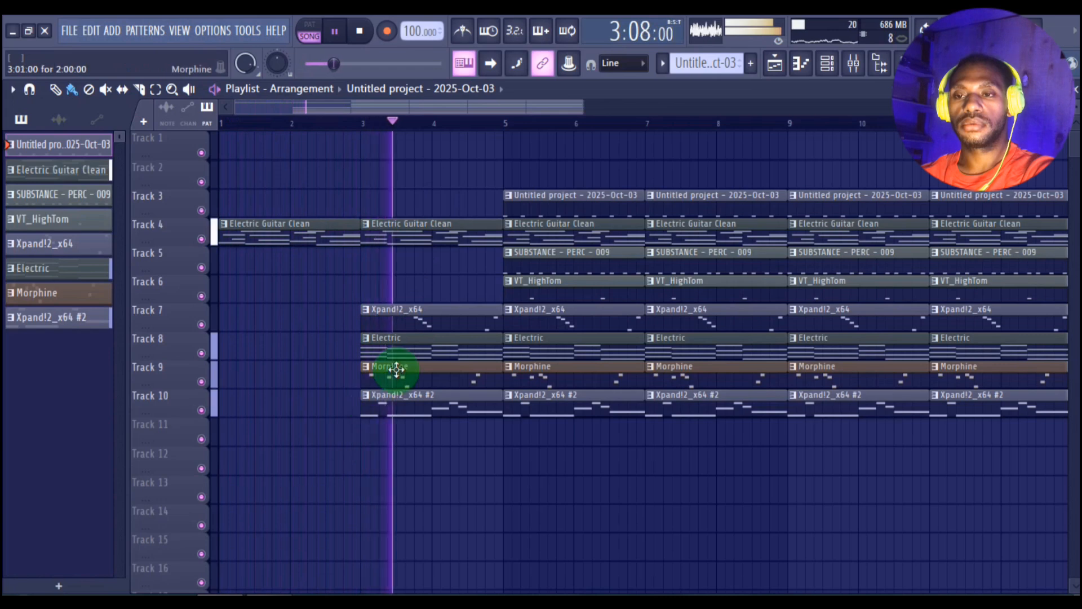
right_click(417, 399)
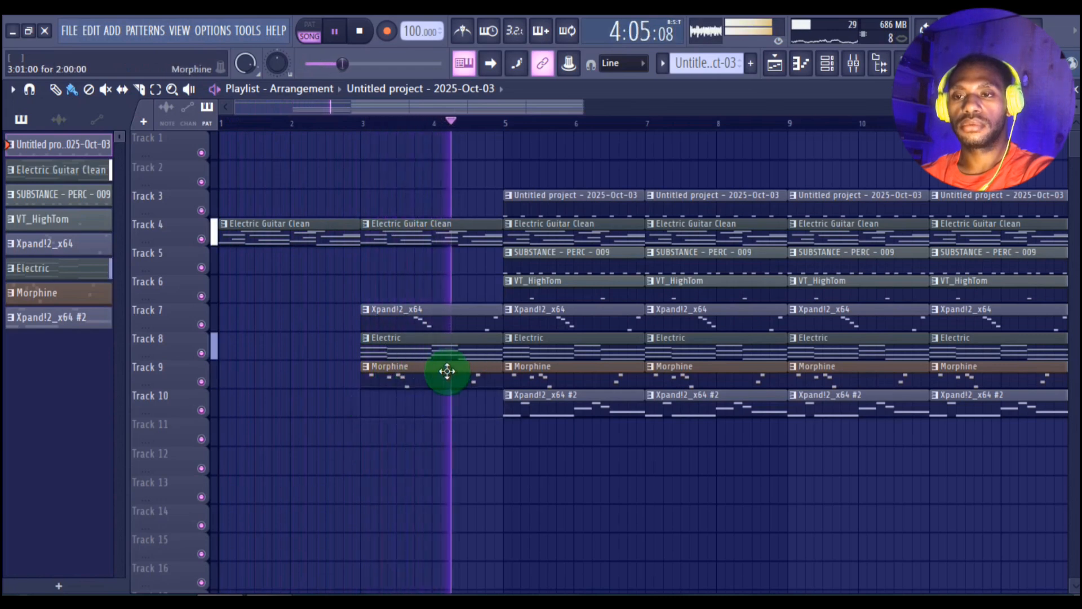
right_click(456, 327)
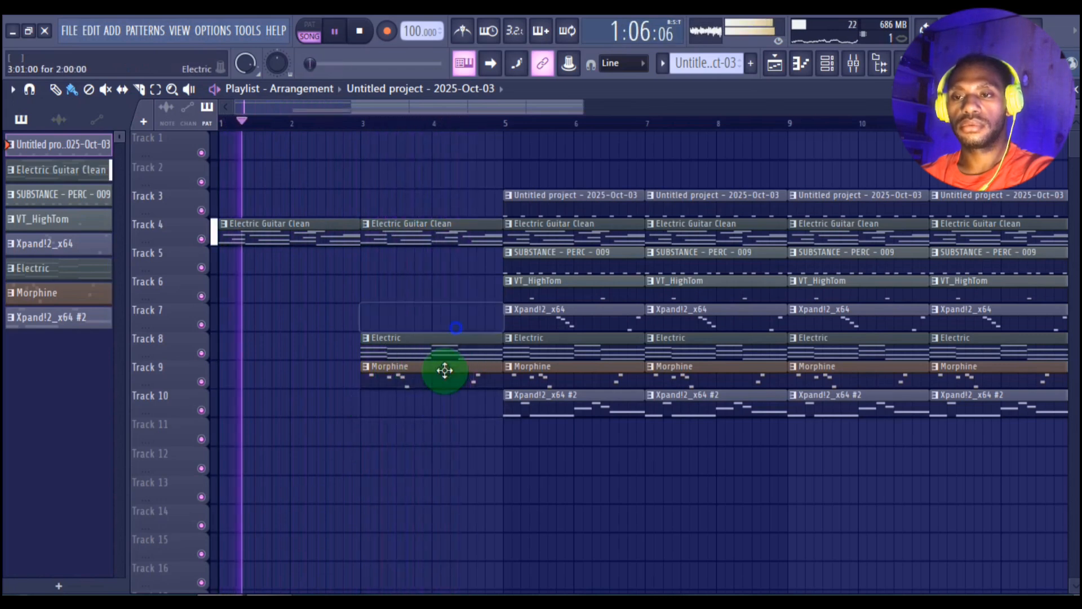
right_click(445, 372)
Step: Delete the Morphine and Xpand!2_x64 #2 clips from bars 5–6
left_click_drag(671, 112, 637, 136)
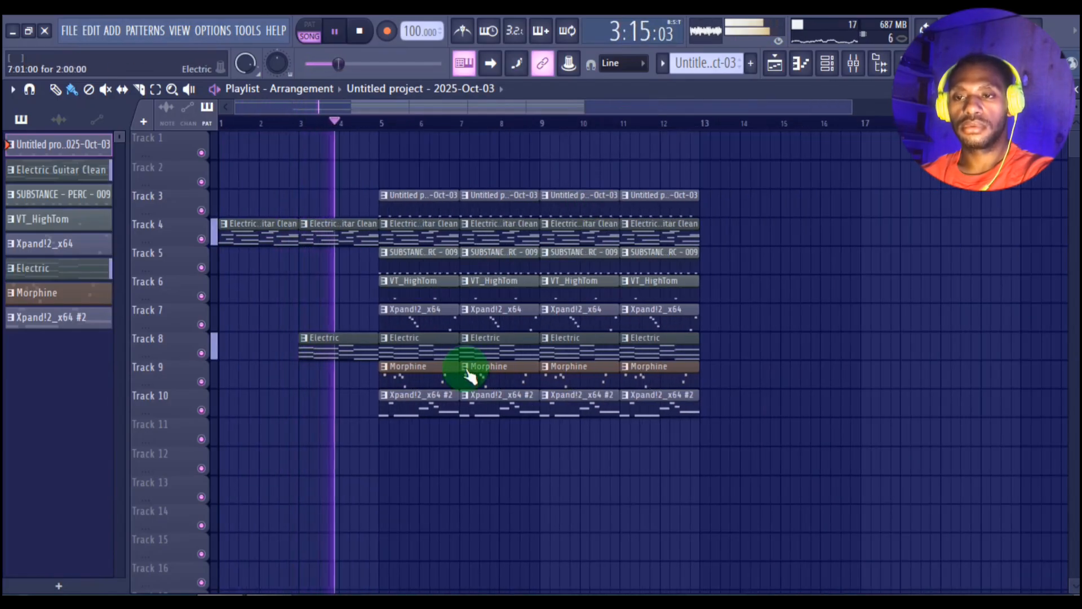
right_click(437, 382)
right_click(432, 403)
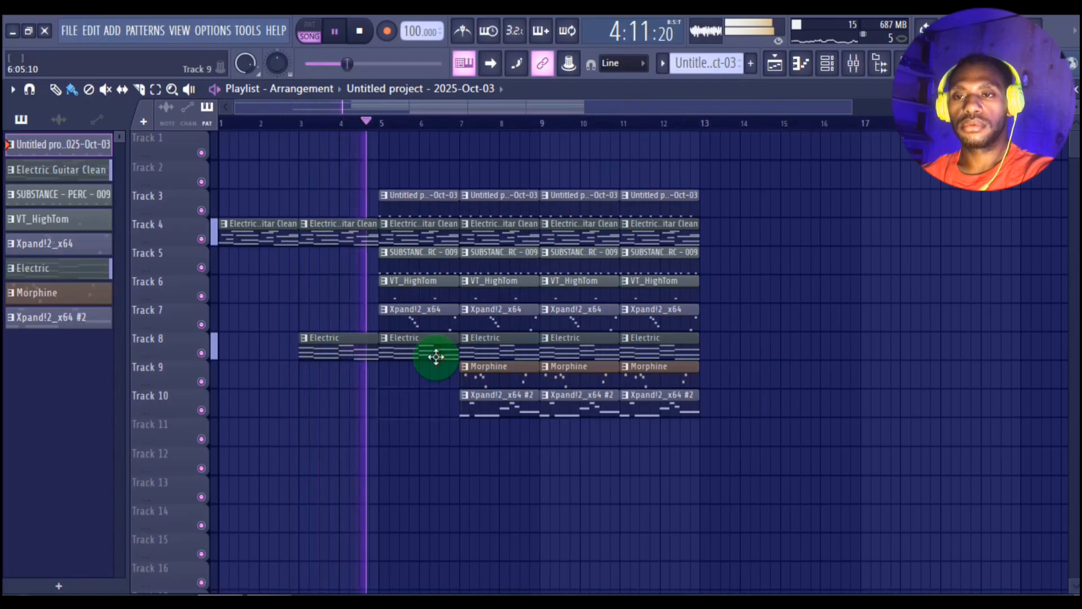
Step: Delete the Untitled project, SUBSTANCE - PERC - 009 and VT_HighTom clips from bars 5–6, and play back the arrangement, including from bar 5
key("space")
right_click(427, 211)
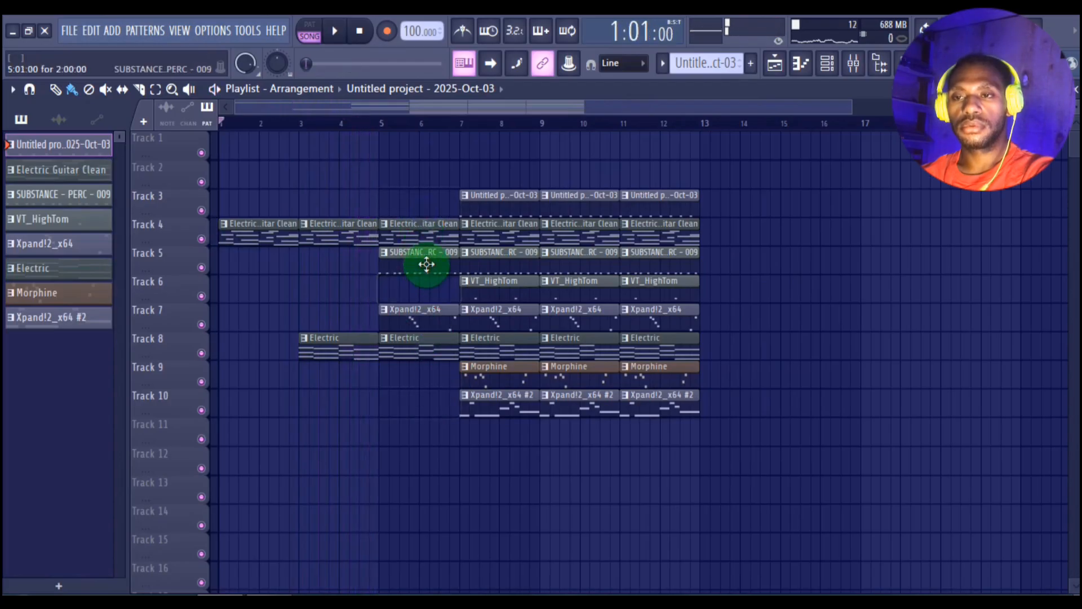
right_click(427, 264)
key("space")
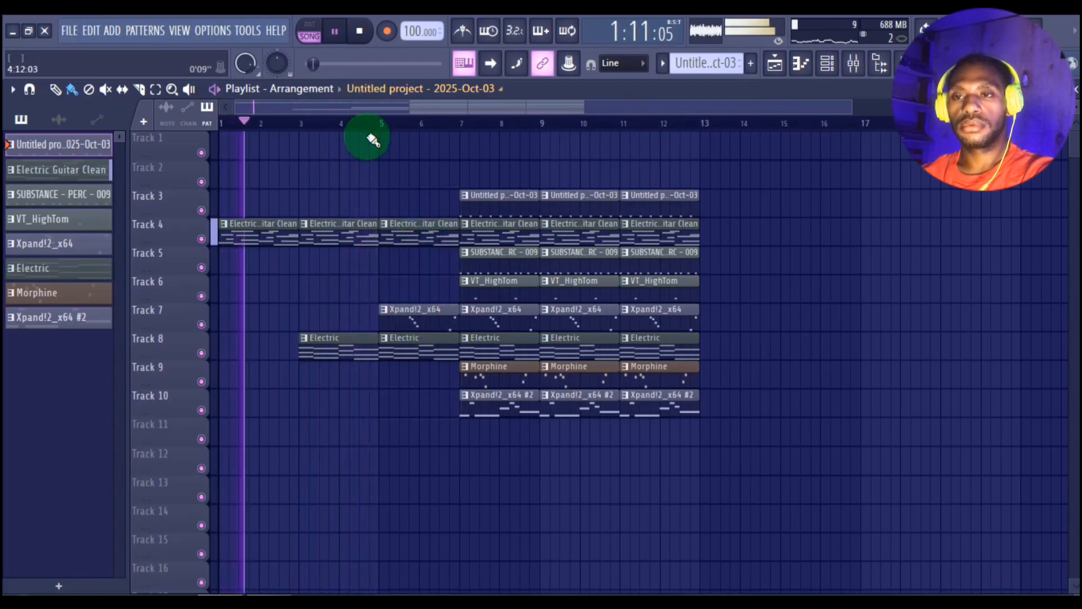
scroll(379, 127, "up", 1)
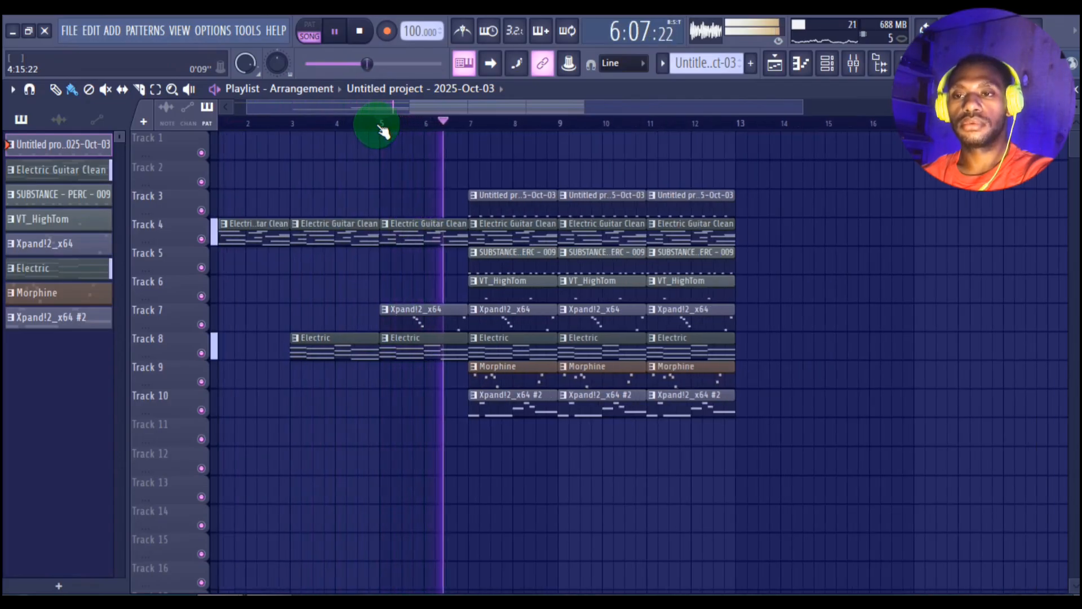
scroll(383, 131, "down", 1)
left_click(383, 124)
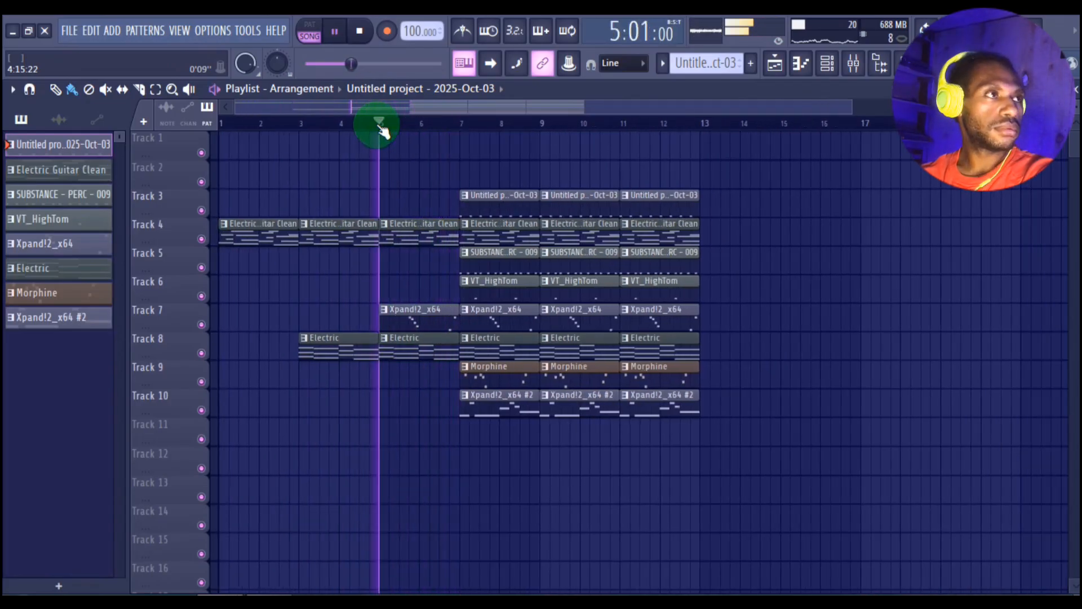
scroll(380, 127, "down", 1)
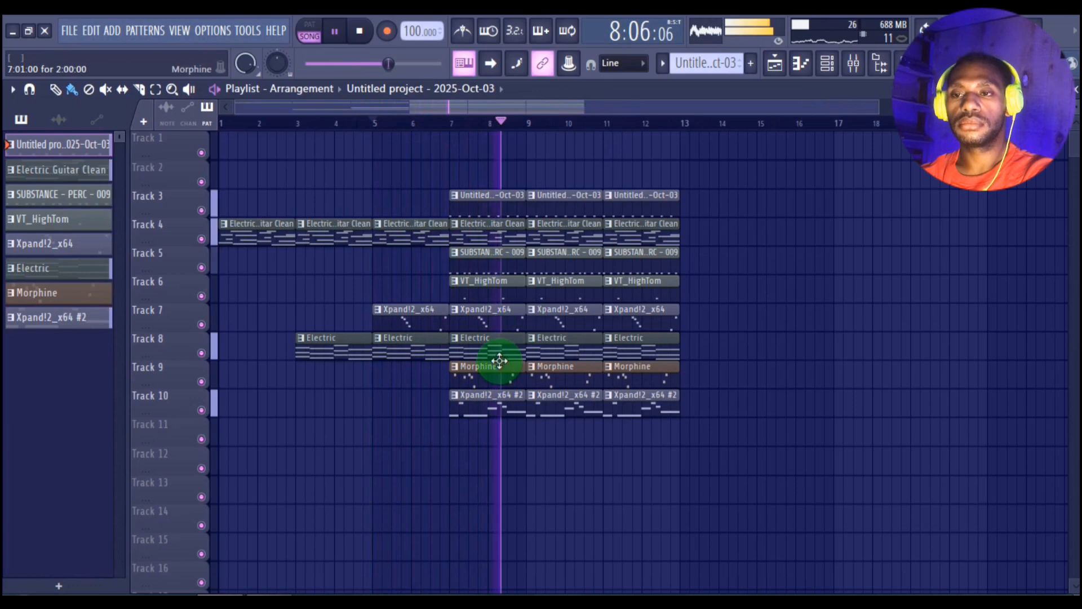
Step: Add SUBSTANCE - PERC - 009 clips for bars 3–4 and 5–6 and place them on Track 5
left_click(482, 265)
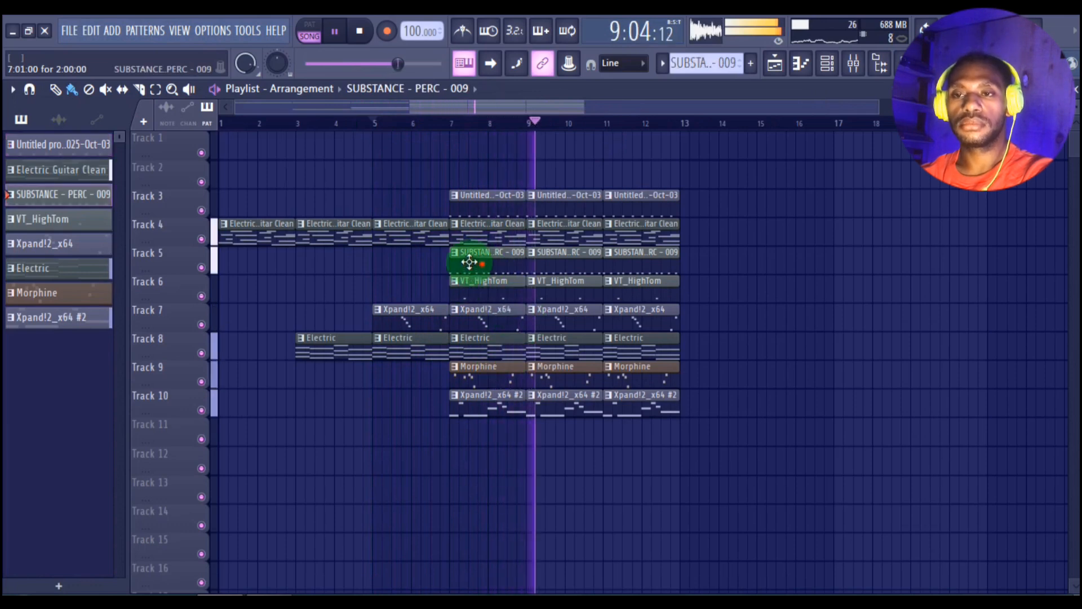
left_click(301, 289)
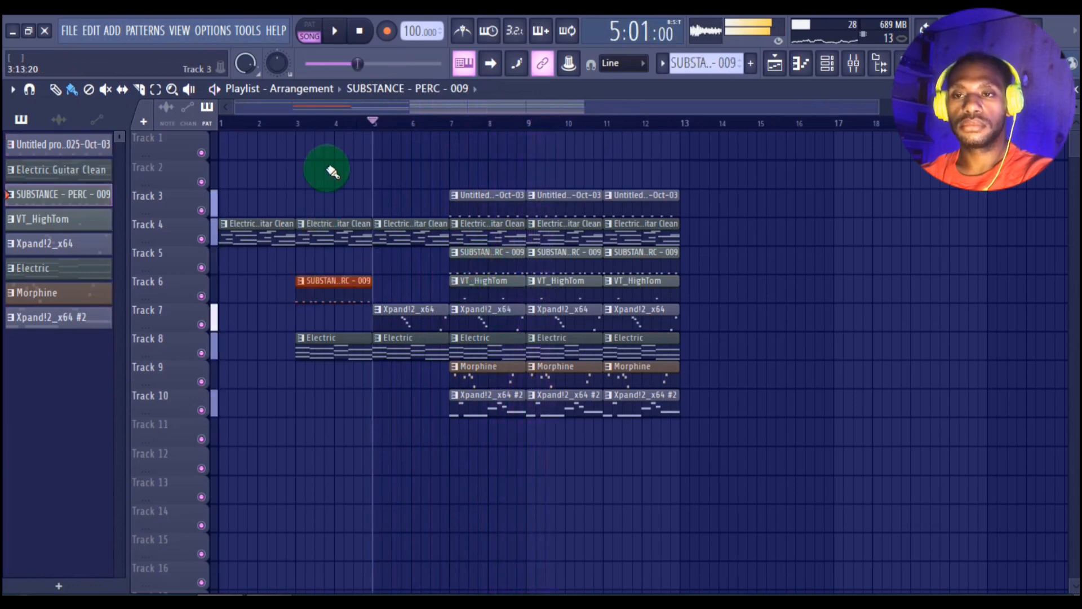
left_click(299, 124)
left_click(378, 288)
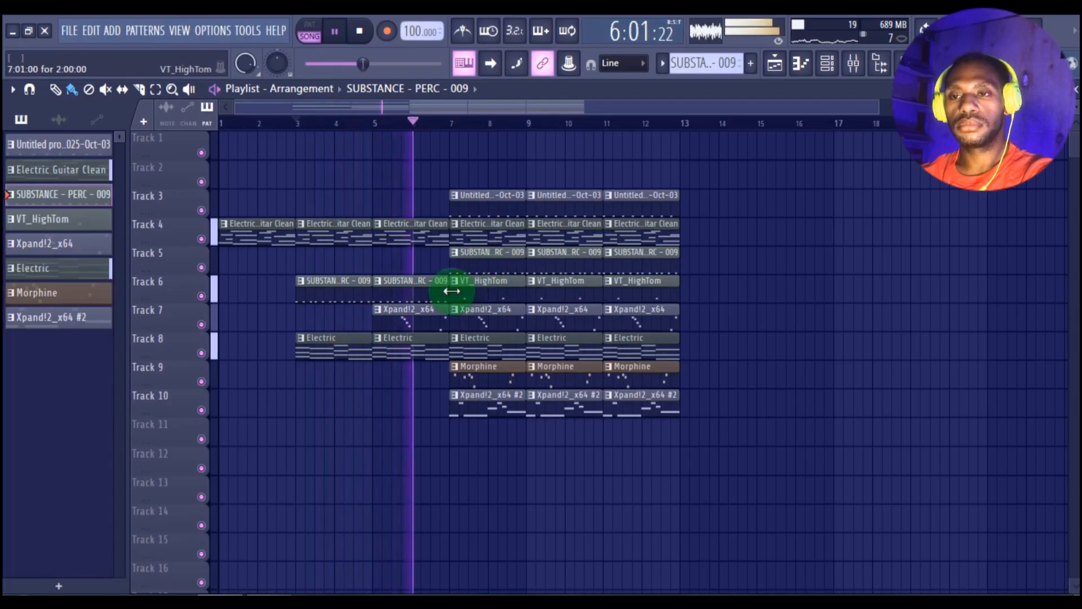
key("space")
left_click_drag(406, 294, 344, 254)
Step: Play the arrangement and add a VT_HighTom clip on Track 6 over bars 5–6
key("space")
left_click(512, 300)
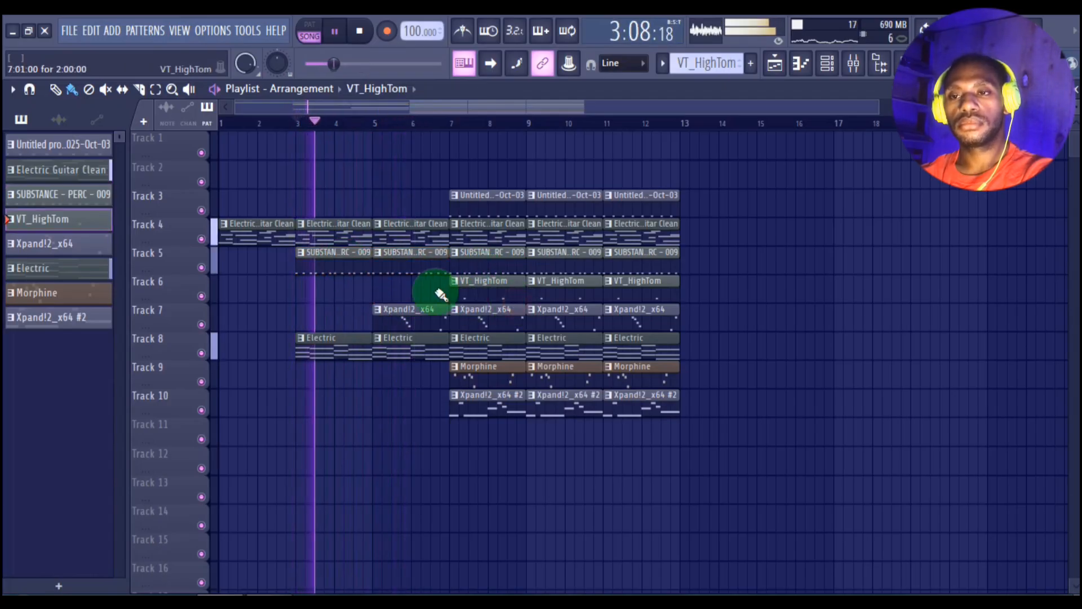
left_click(375, 294)
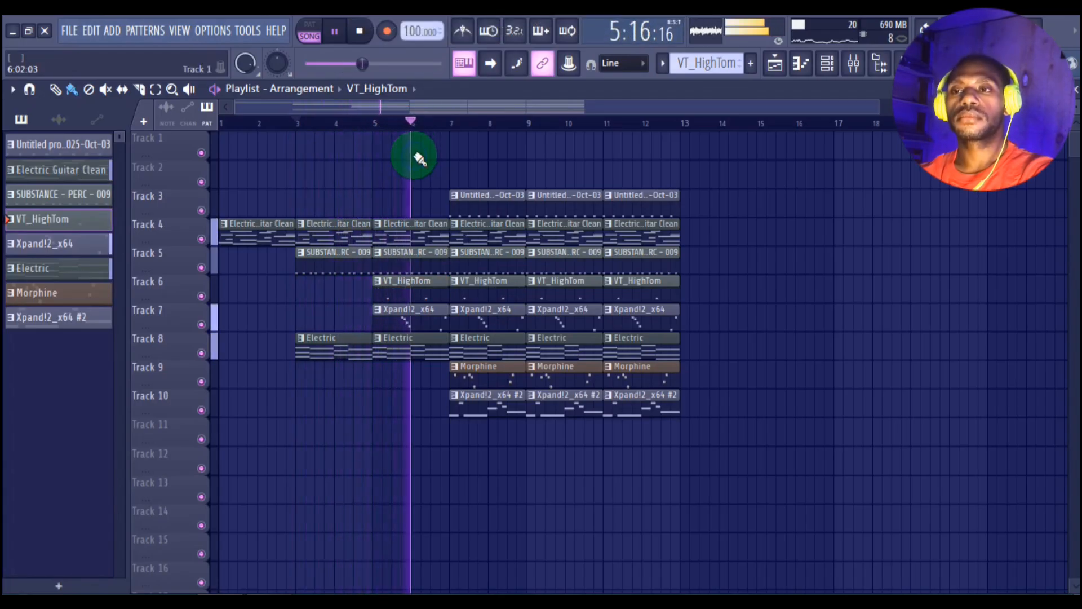
Step: Select all eight channels in the channel rack and route them to mixer tracks 1–8 in order
left_click(848, 70)
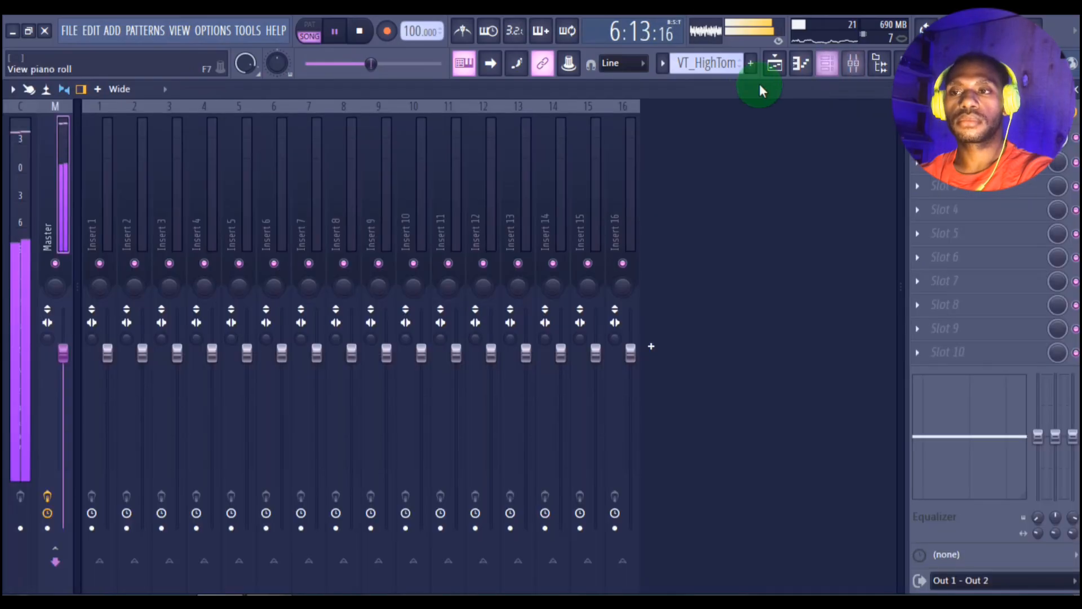
left_click(824, 67)
left_click(820, 65)
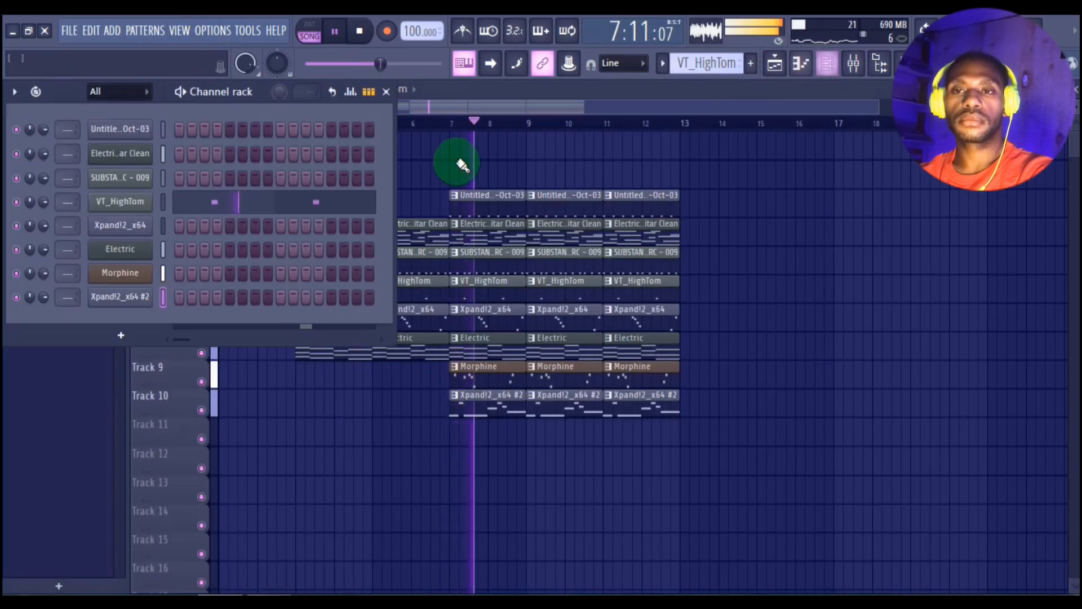
double_click(160, 119)
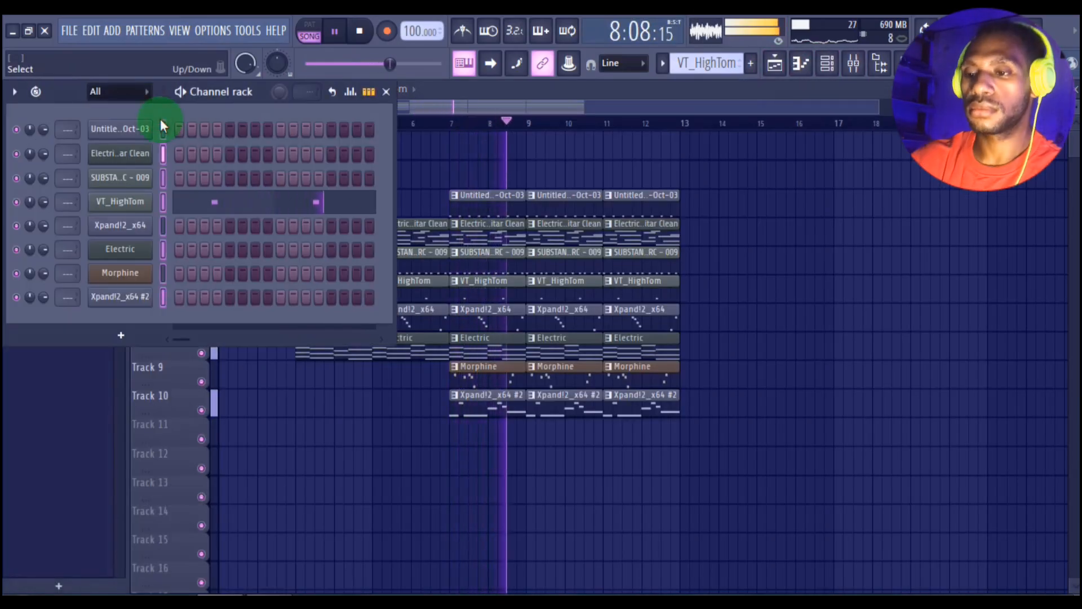
key("ctrl+l")
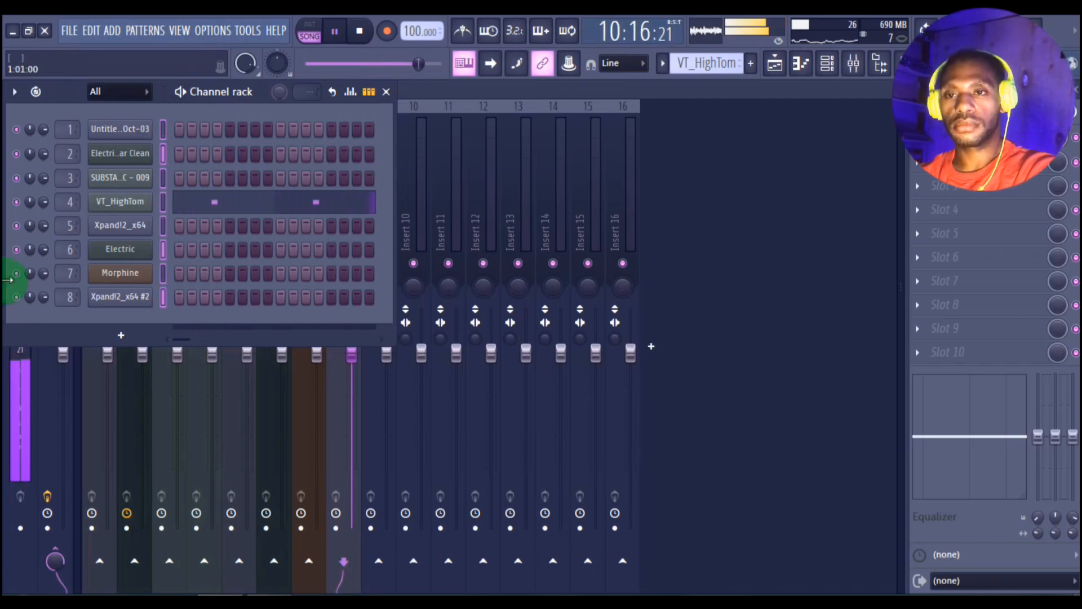
left_click(445, 211)
left_click(342, 220)
Step: Play from bar 3 and check the levels of the VT_HighTom and SUBSTANCE - PERC - 009 mixer tracks
key("space")
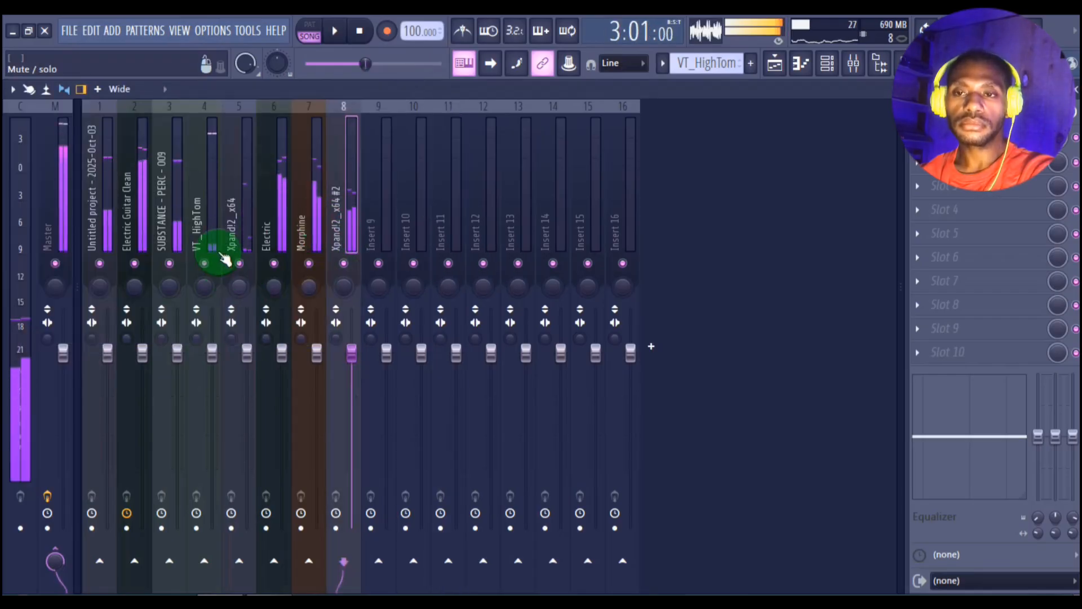
key("space")
left_click(213, 240)
key("space")
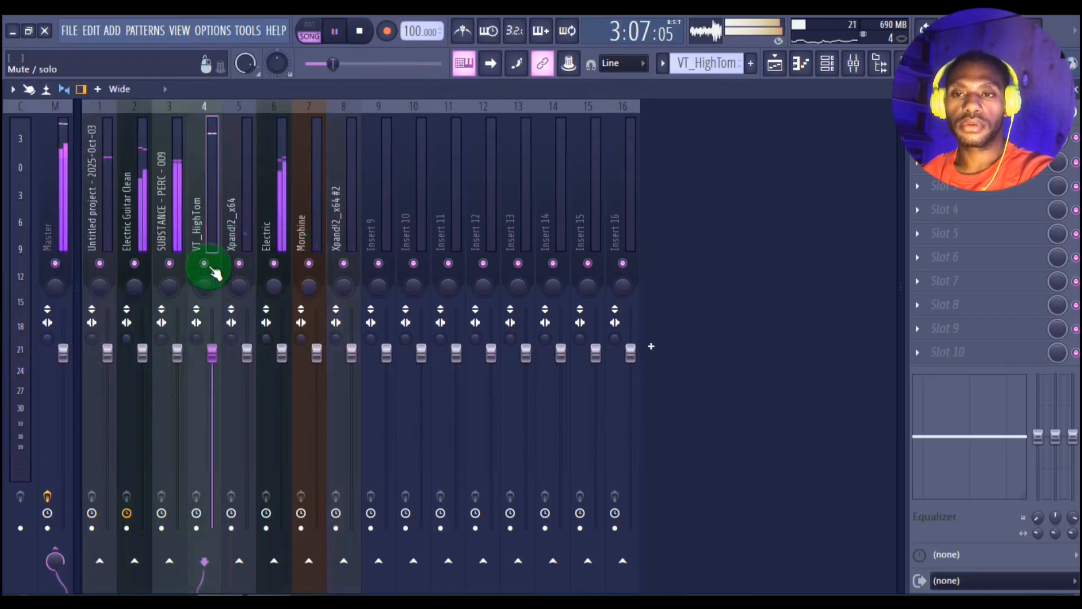
left_click(172, 223)
Step: Solo Electric Guitar Clean, cut its high mids by about 4 dB with band 6 of Fruity Parametric EQ 2, and release the solo
left_click(139, 223)
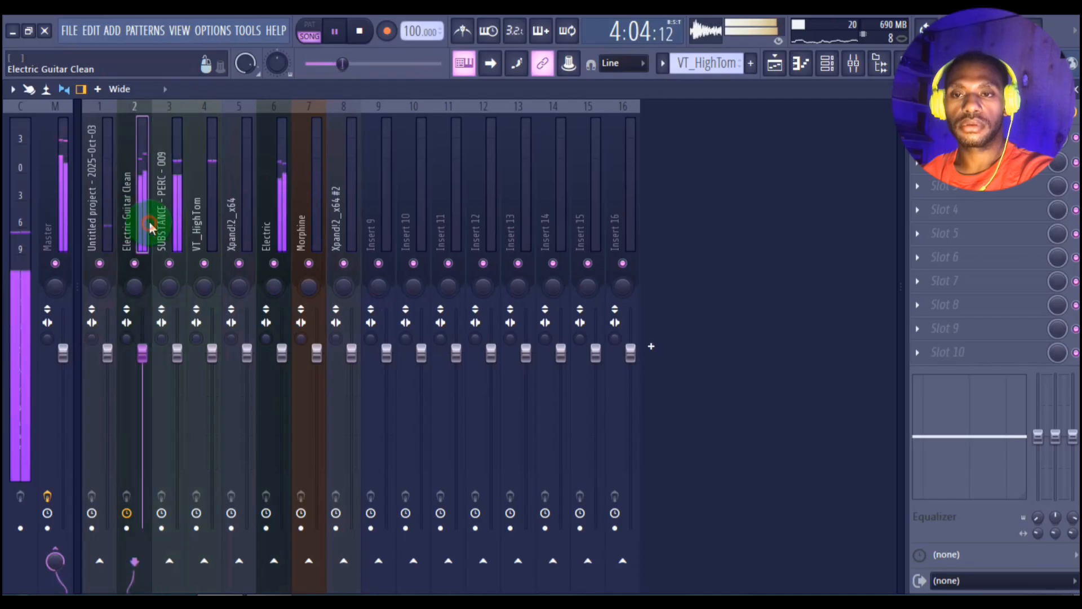
right_click(143, 258)
key("space")
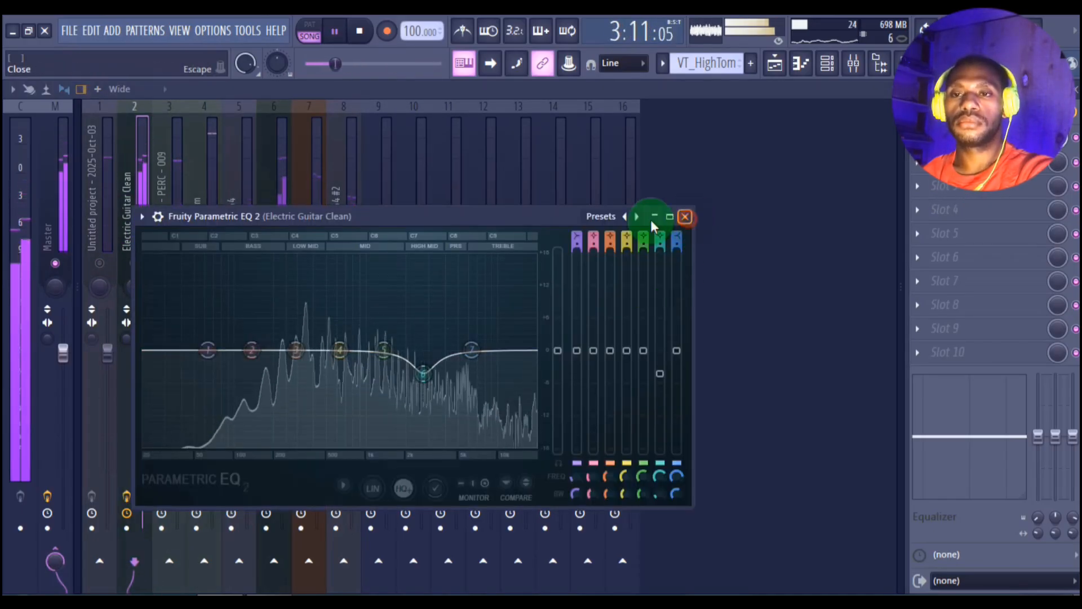
left_click(685, 216)
right_click(171, 262)
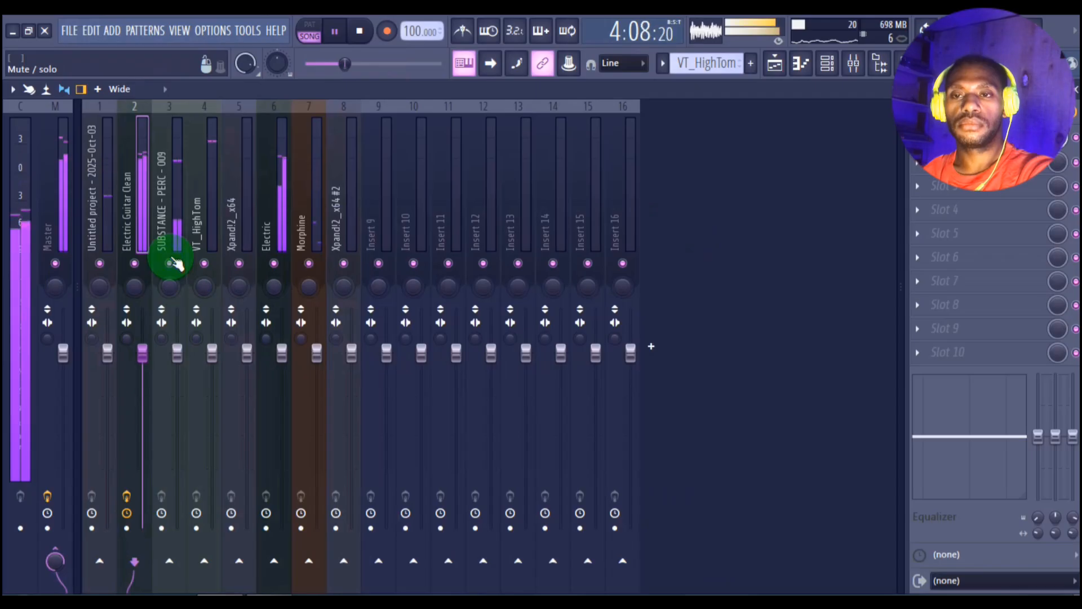
Step: Pan the VT_HighTom mixer track to the right and lower its volume to about -2.1 dB while the arrangement plays
left_click(204, 263)
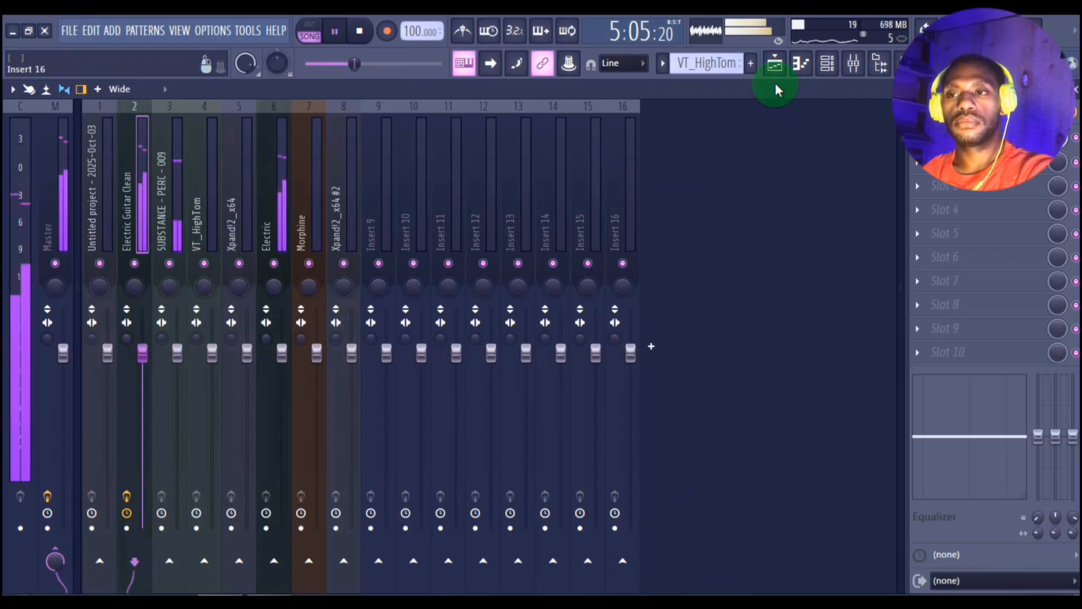
left_click(761, 71)
left_click(853, 63)
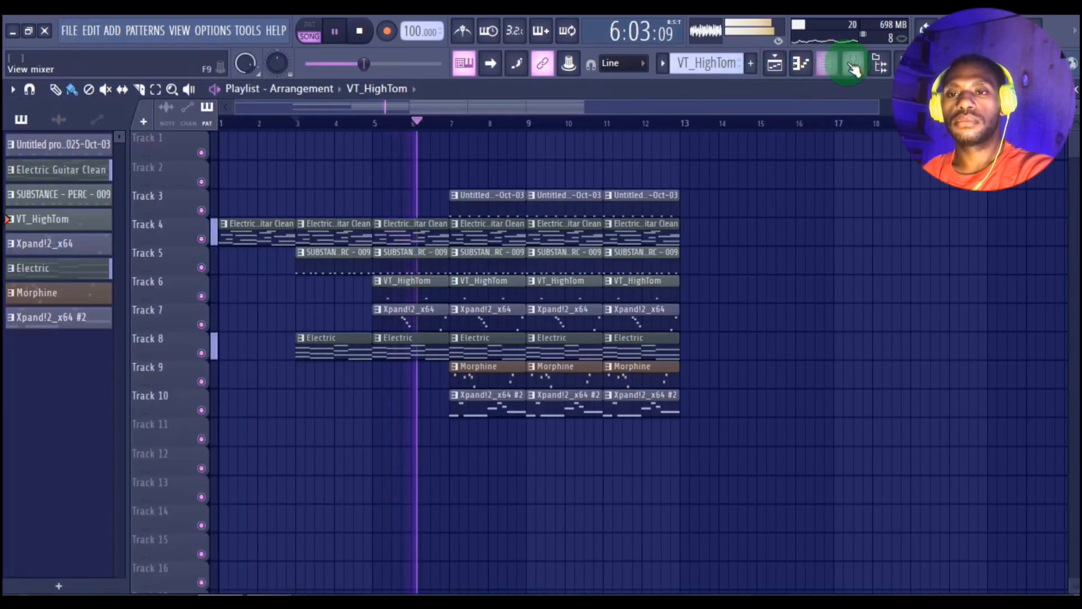
left_click(234, 355)
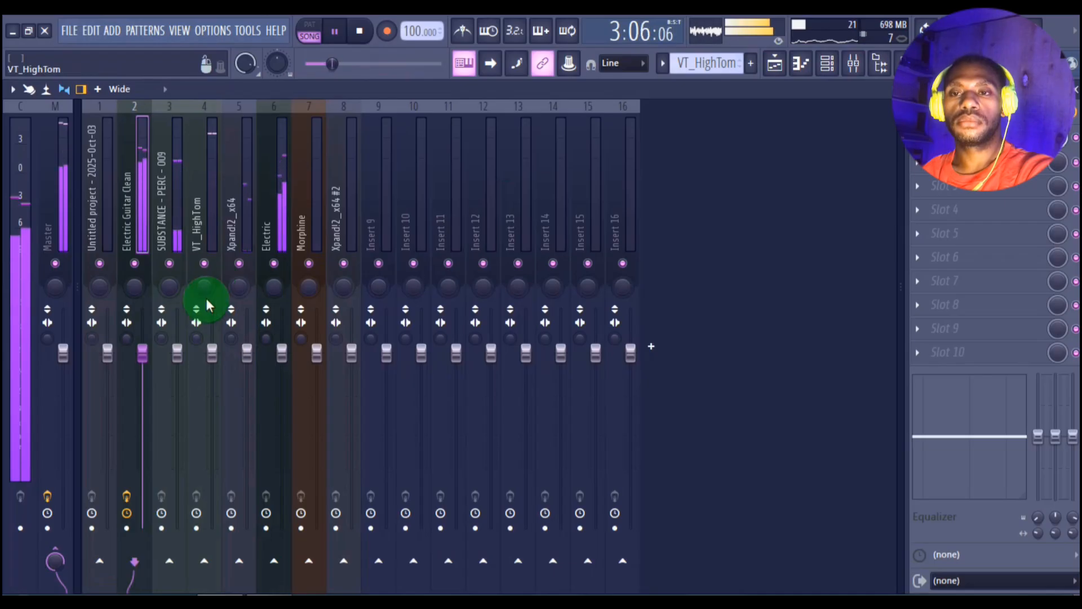
left_click_drag(204, 287, 204, 260)
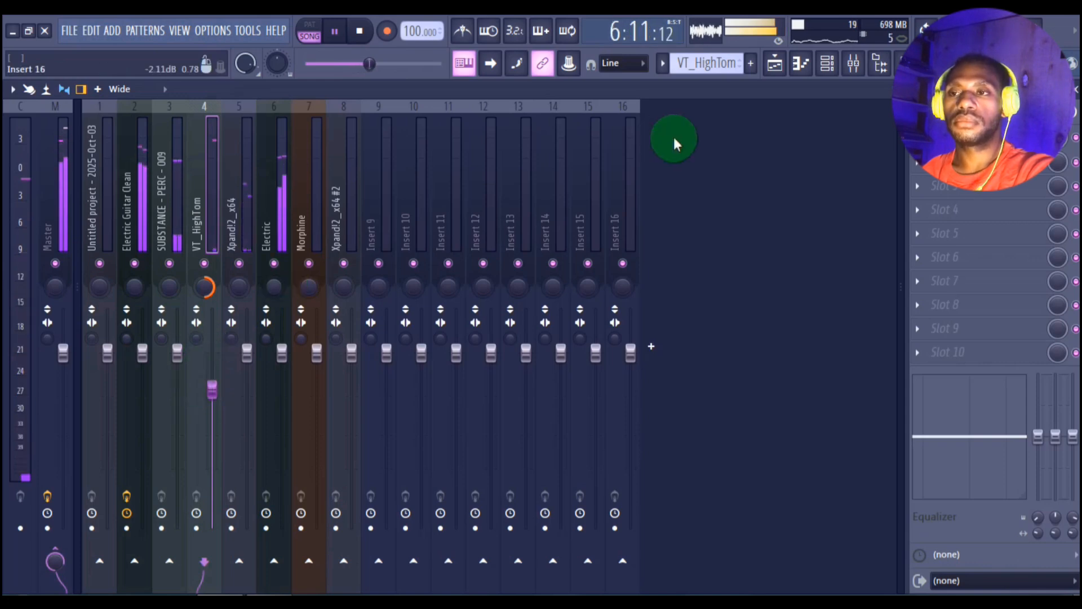
Step: Extend Electric Guitar Clean, Electric and Xpand!2_x64 #2 on Tracks 4, 8 and 10 with repeated clips over bars 13–20
left_click(775, 64)
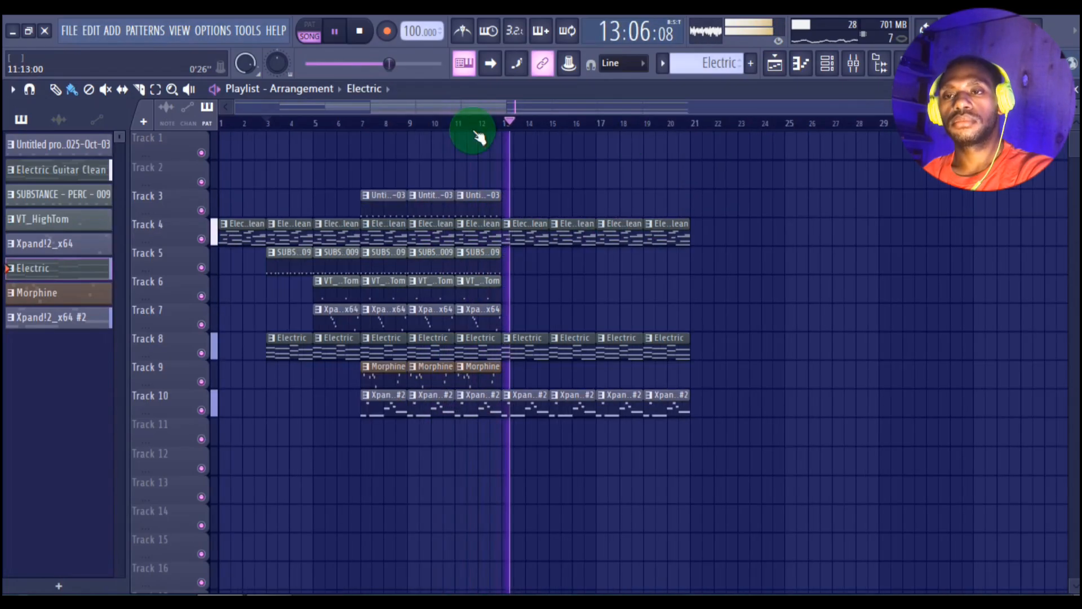
Step: Try adding an Untitled project clip on Track 3 at bar 15
left_click(473, 197)
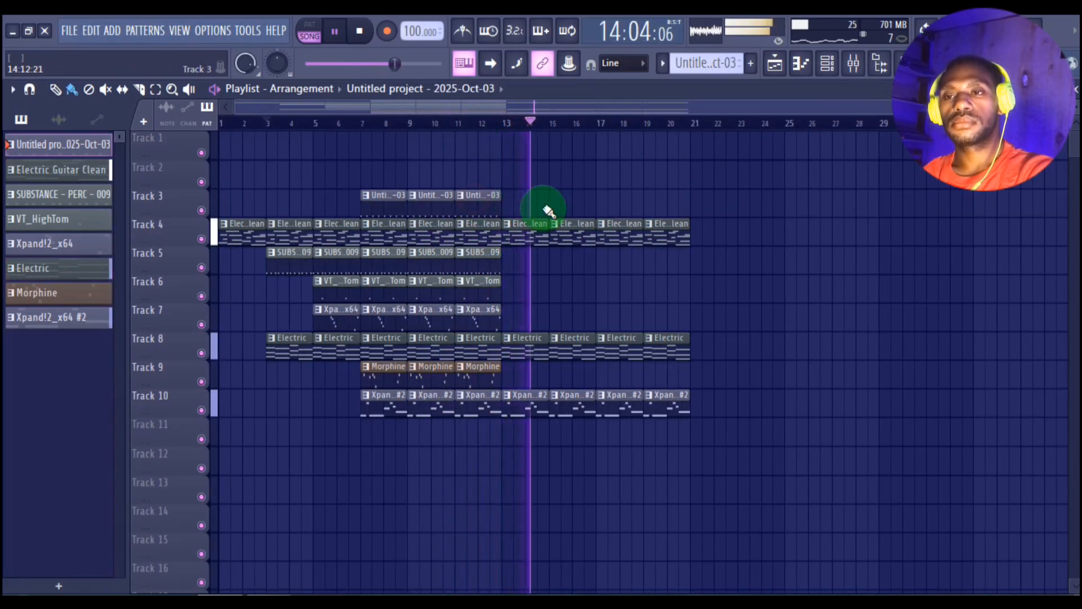
left_click(562, 209)
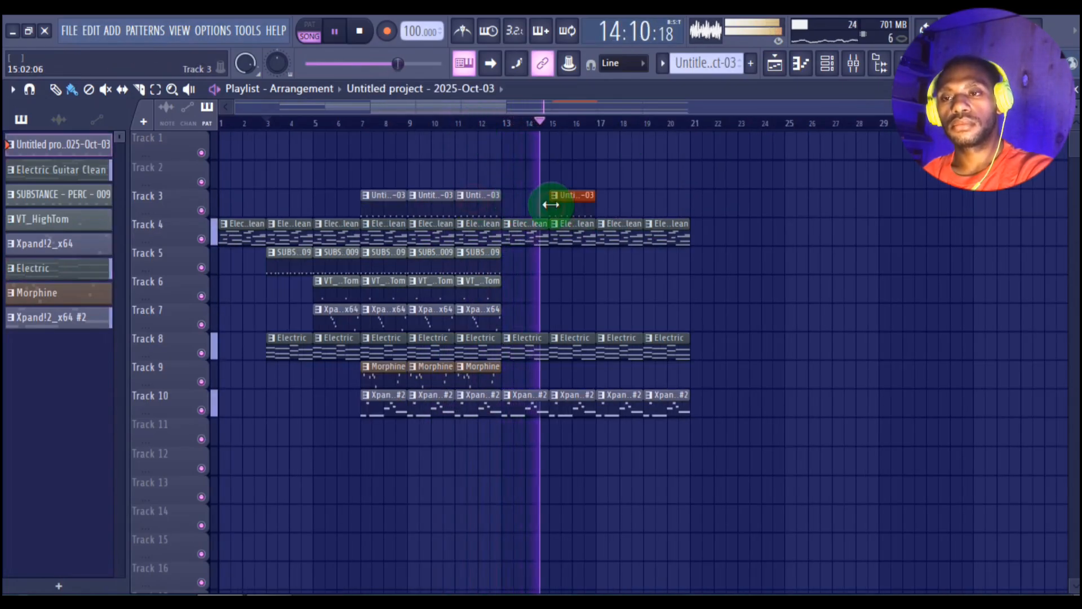
key("space")
right_click(588, 211)
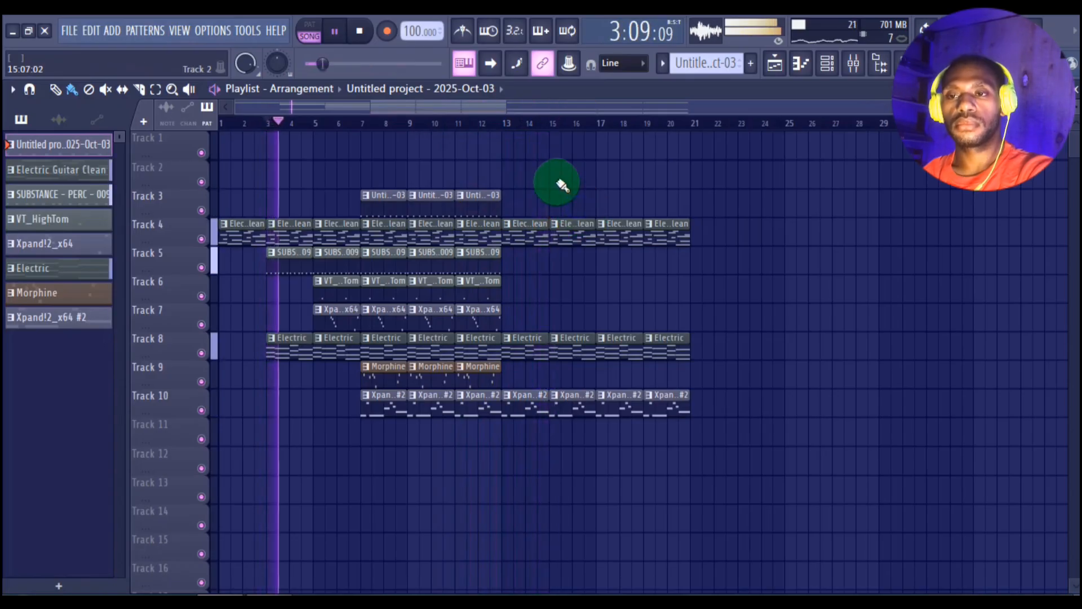
Step: Play from bar 11, preview Vintage drum samples such as VT_OHiHat_2, and place VT_Ride on Track 11 at bar 5
left_click(474, 138)
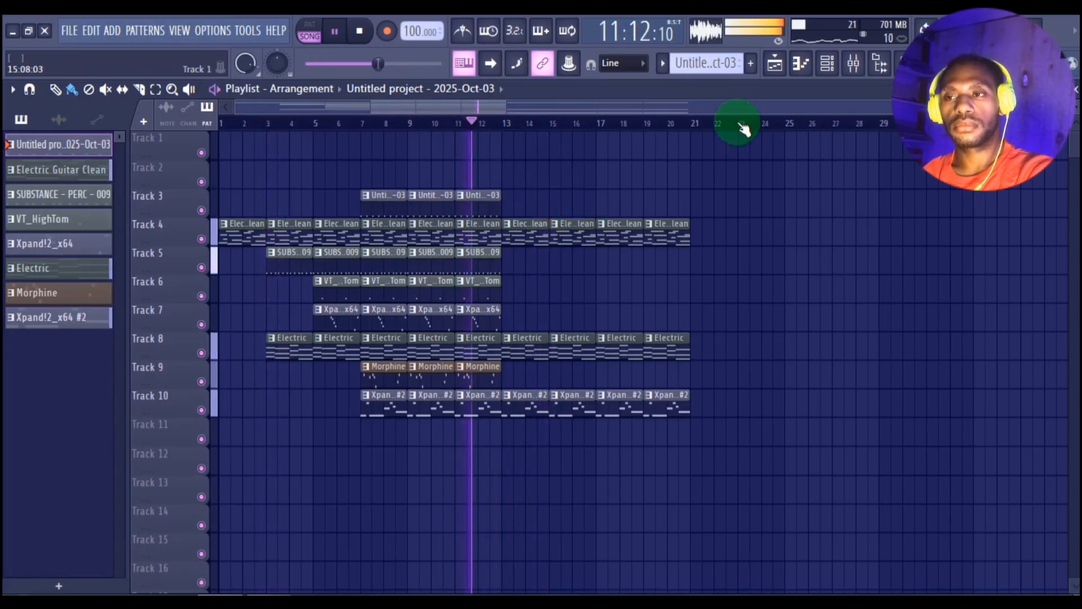
left_click(865, 63)
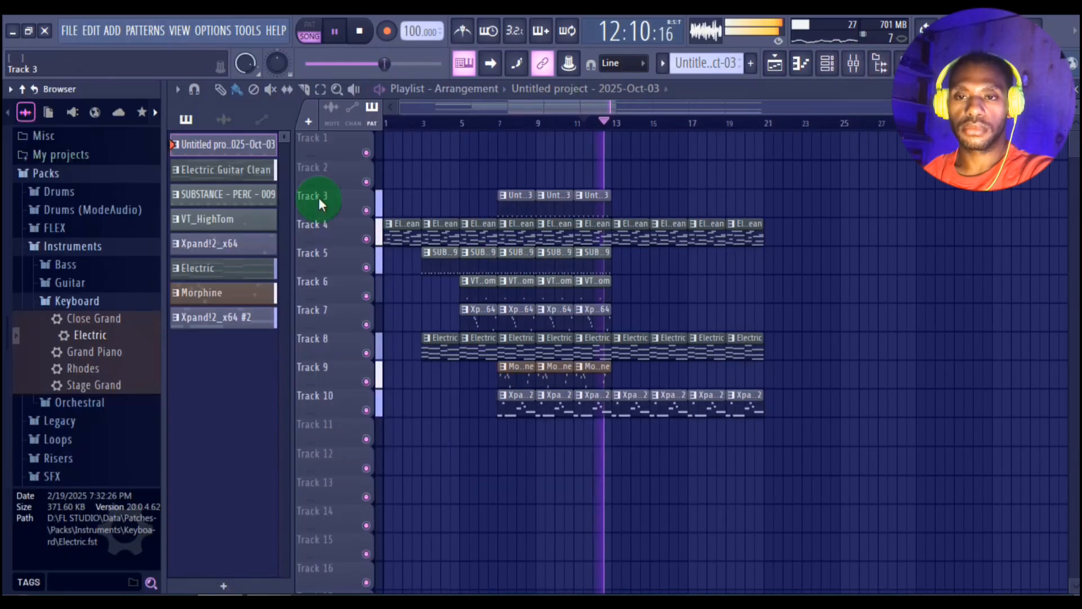
left_click(100, 249)
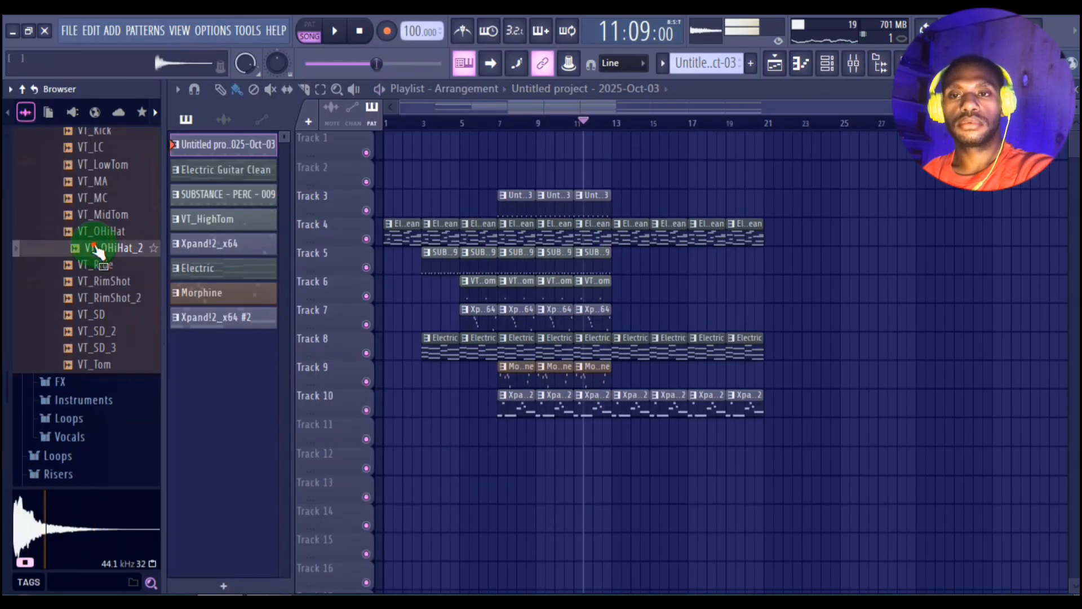
left_click(92, 266)
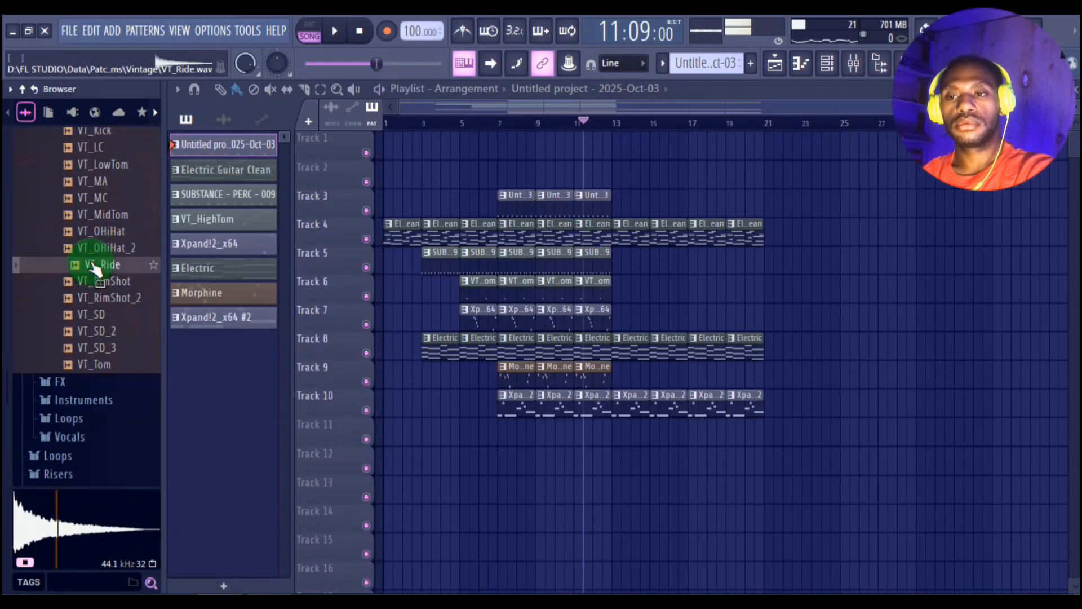
left_click_drag(442, 447, 462, 425)
key("space")
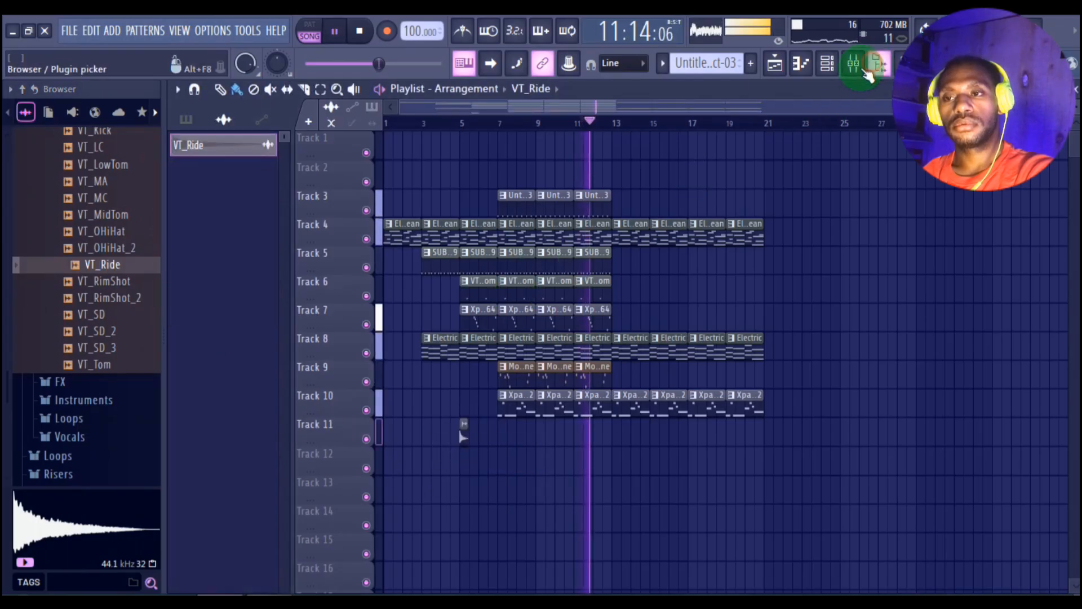
Step: Hide the browser, reverse the VT_Ride audio clip on Track 11, and resume playback of the arrangement
left_click(868, 75)
key("space")
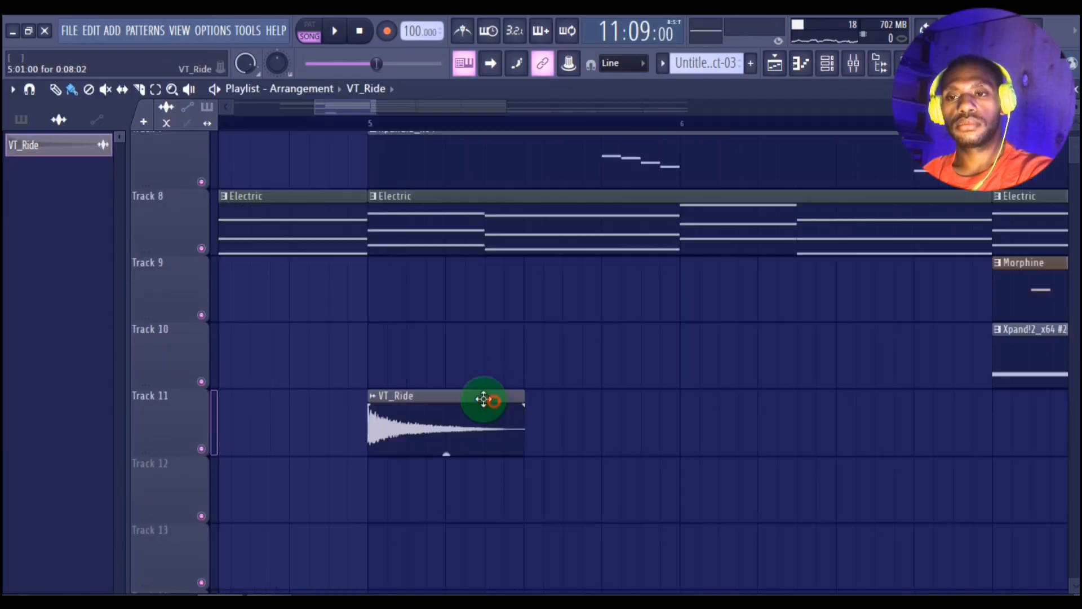
double_click(458, 399)
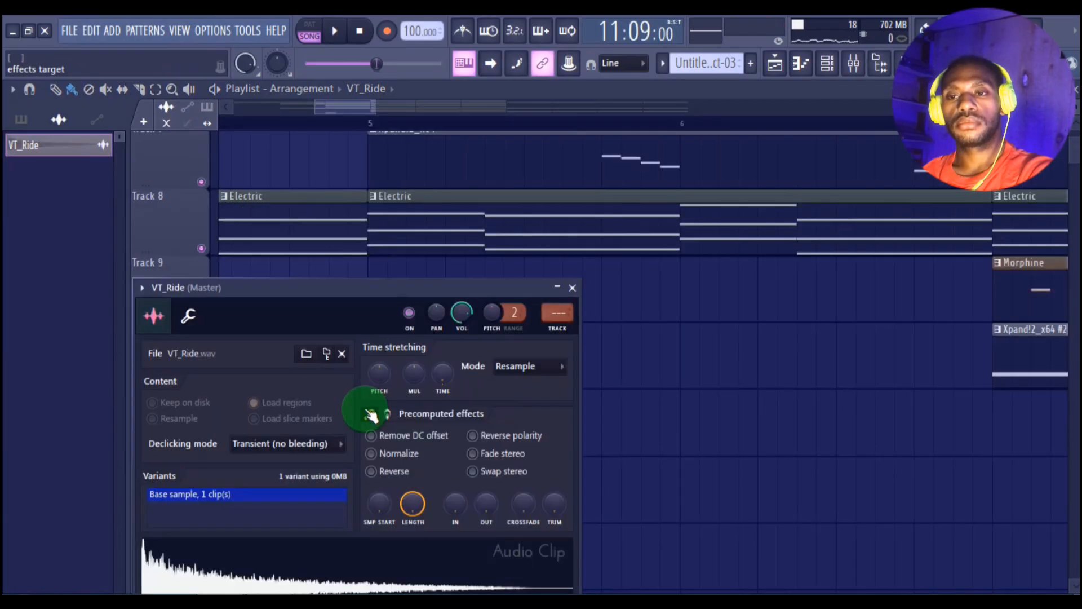
left_click(380, 471)
left_click(573, 288)
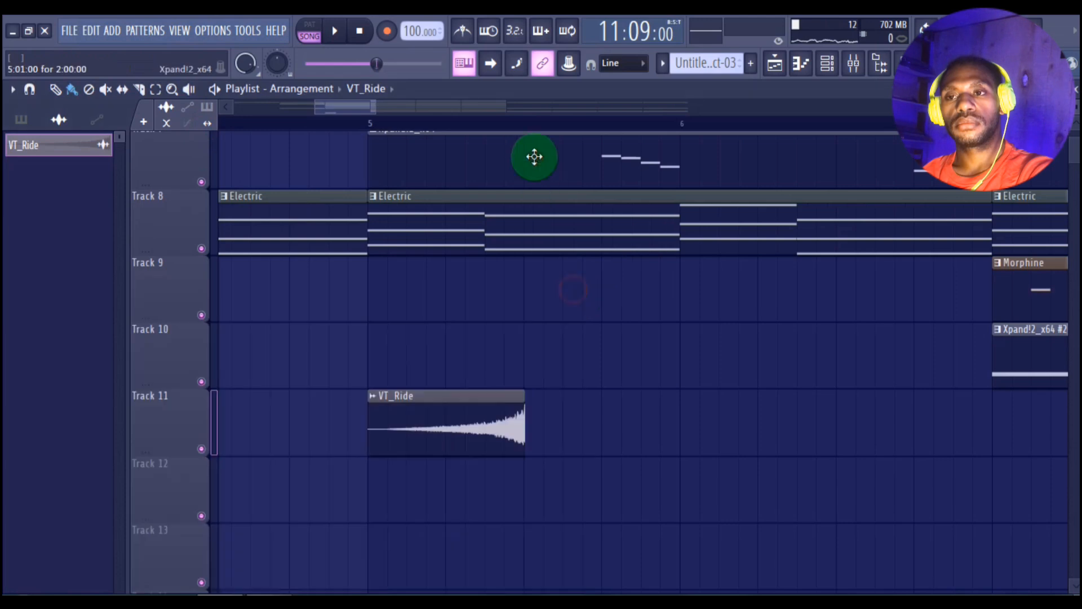
scroll(522, 398, "up", 2, "ctrl")
left_click_drag(525, 399, 524, 377)
key("space")
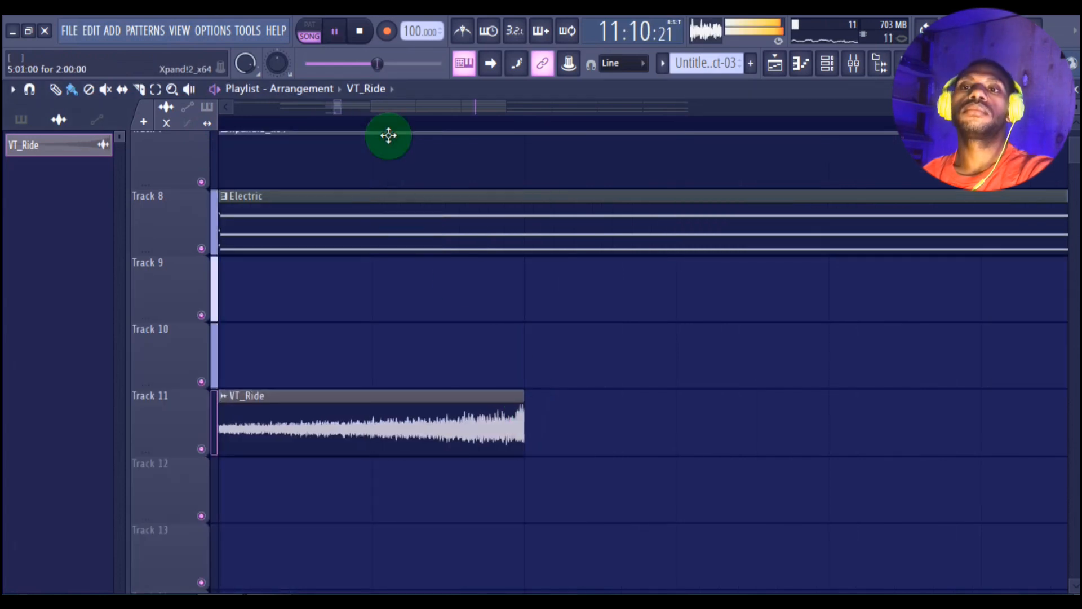
Step: Play from bar 5 and move the reversed VT_Ride clip on Track 11 so it ends right at bar 7
scroll(397, 135, "down", 6, "ctrl")
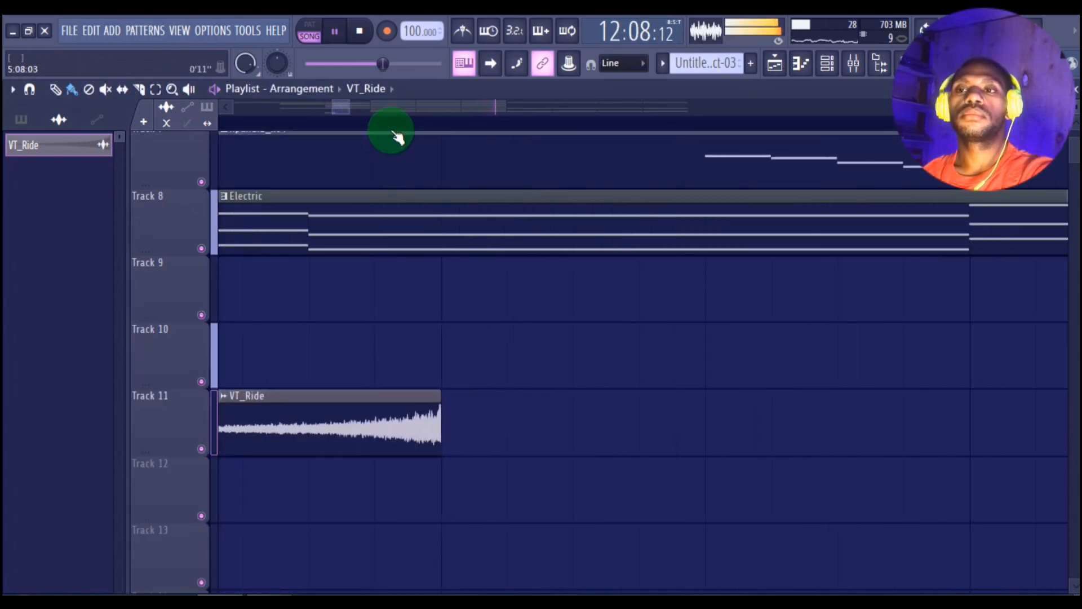
scroll(389, 135, "down", 3, "ctrl")
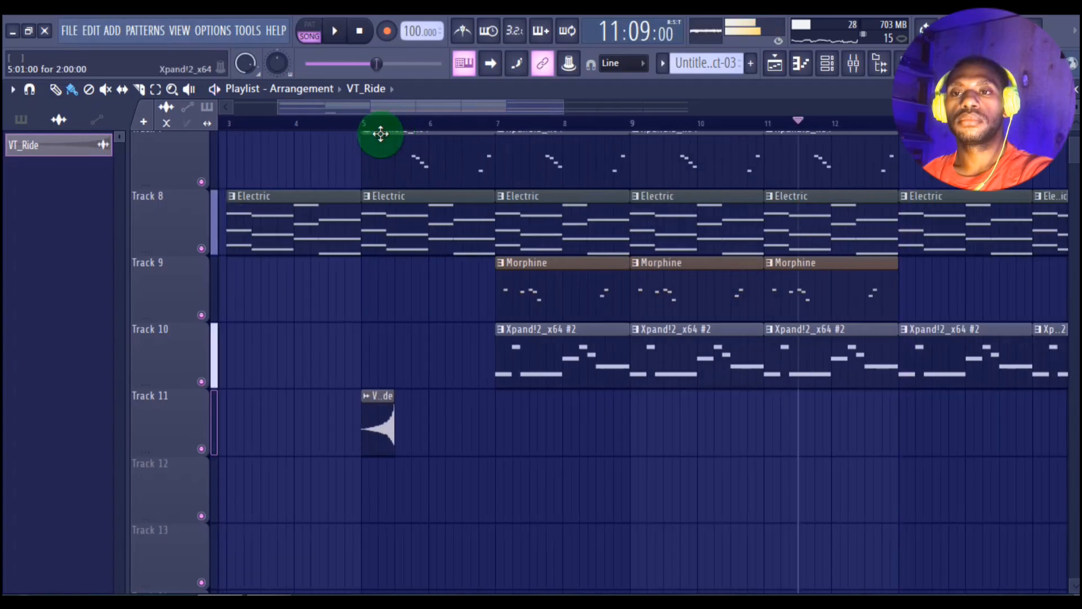
left_click(370, 125)
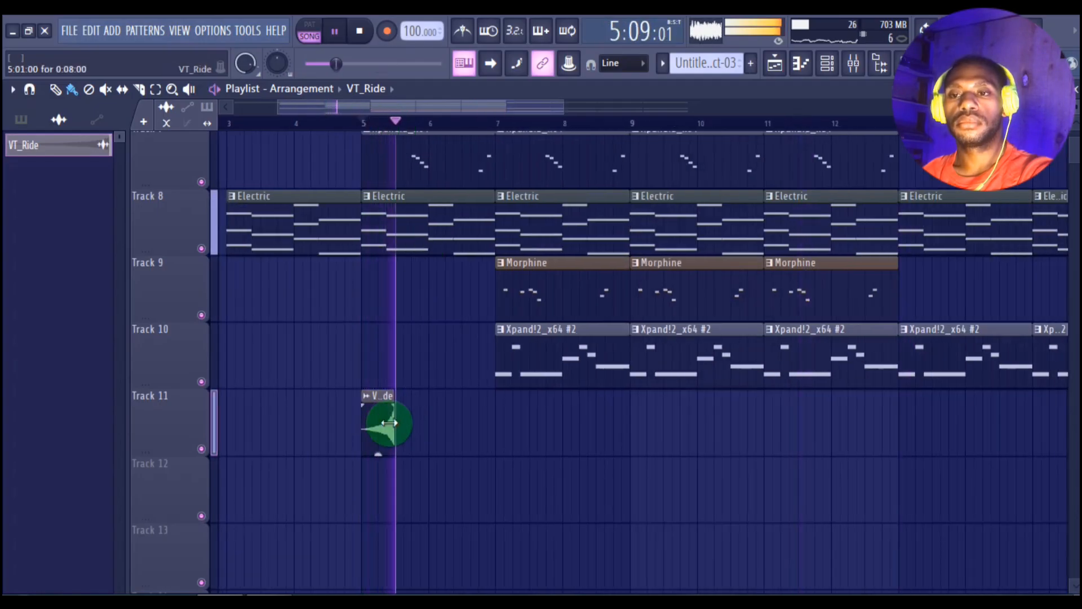
key("space")
left_click_drag(380, 424, 436, 424)
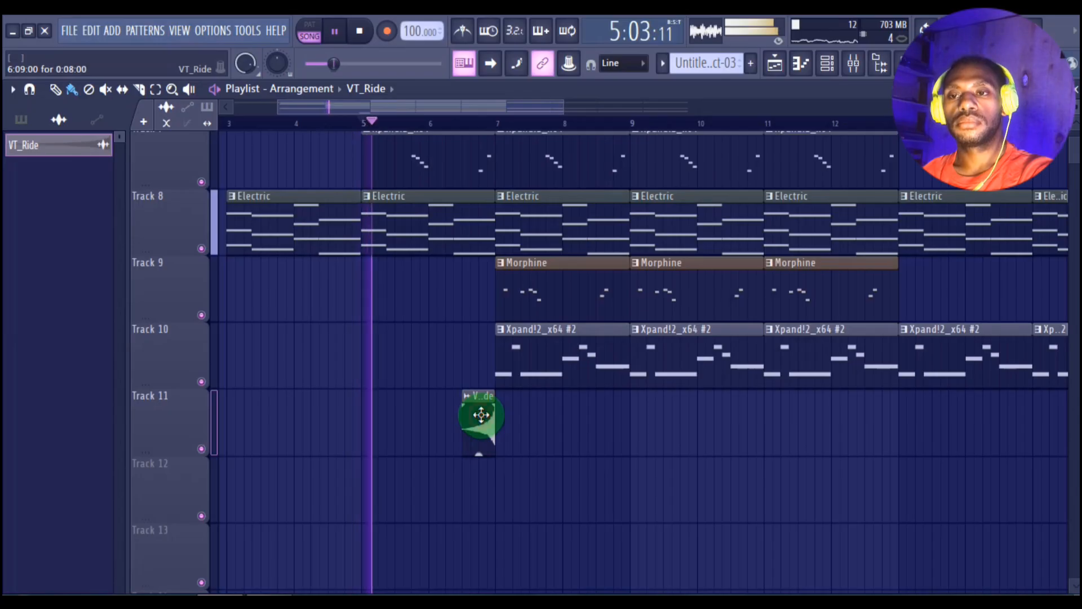
Step: Route VT_Ride to mixer track 9, lower its volume to 43% (-14.8 dB), and replay the transition into bar 7
double_click(481, 416)
left_click(572, 330)
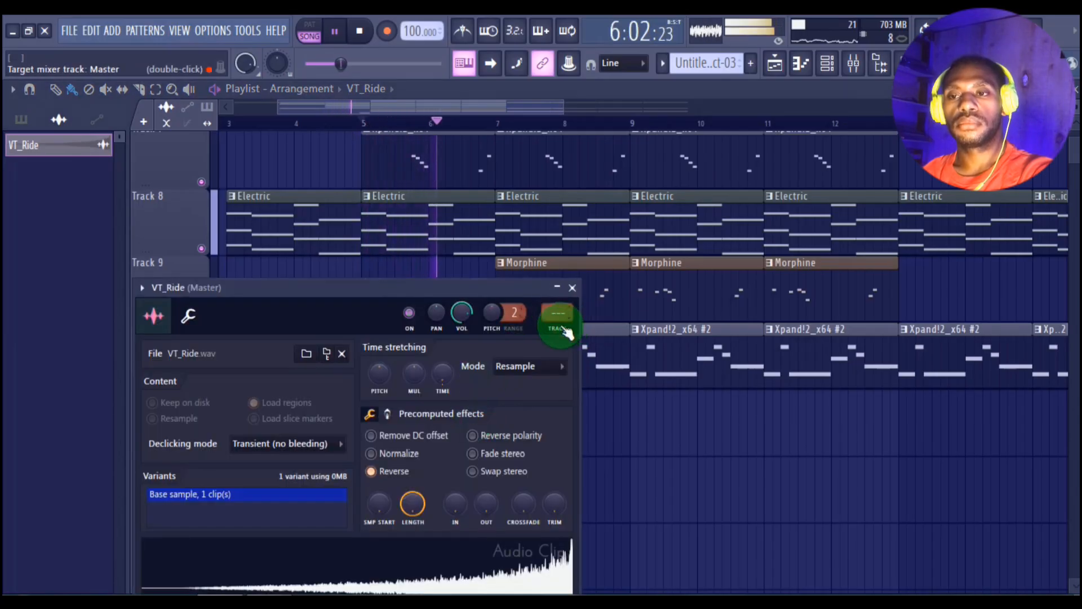
key("ctrl+l")
key("space")
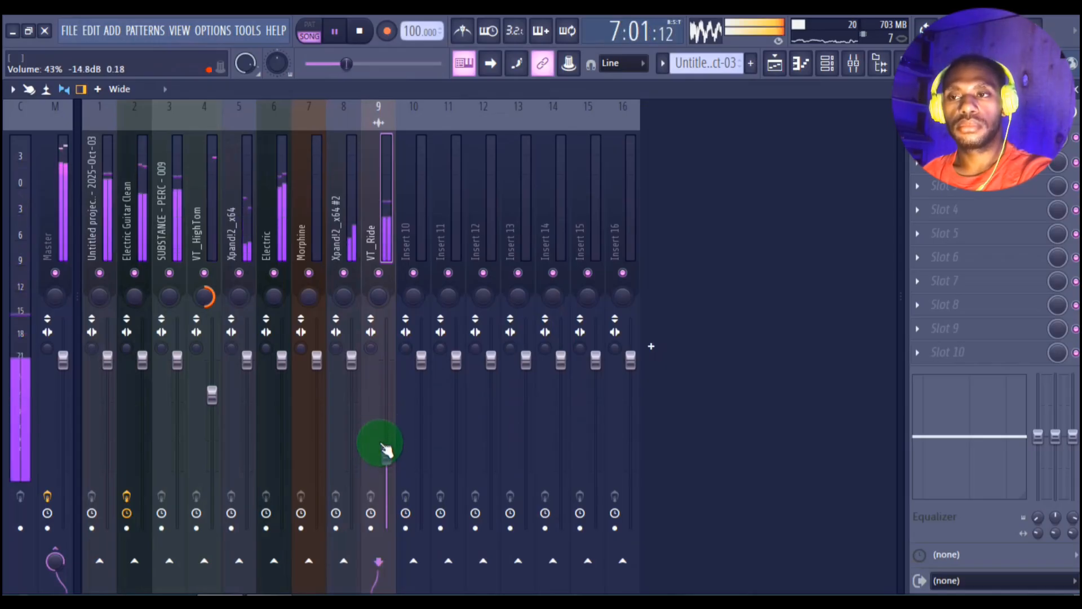
left_click(786, 63)
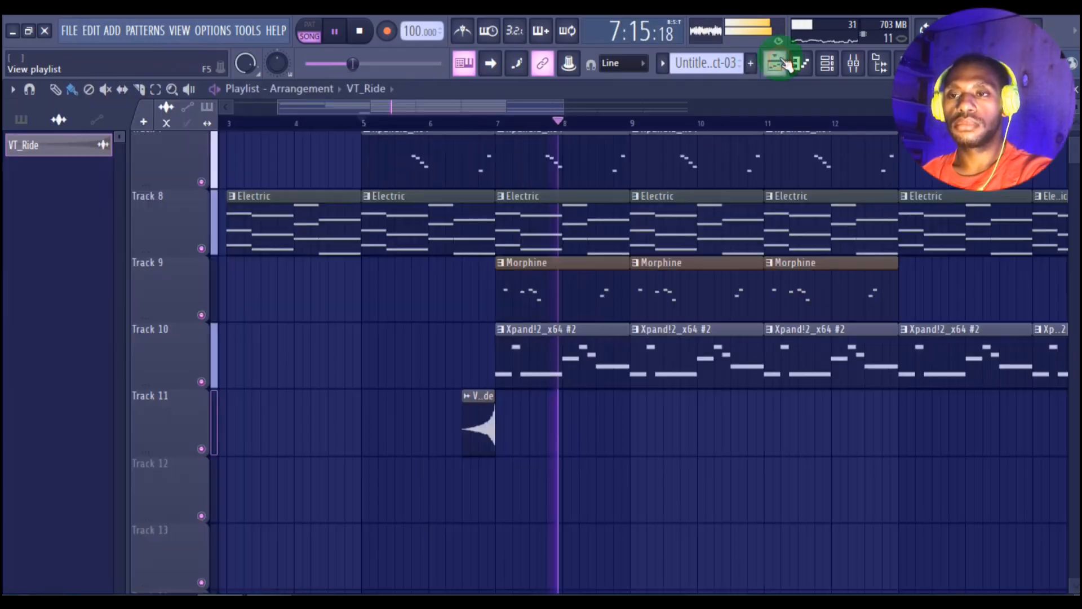
left_click(457, 125)
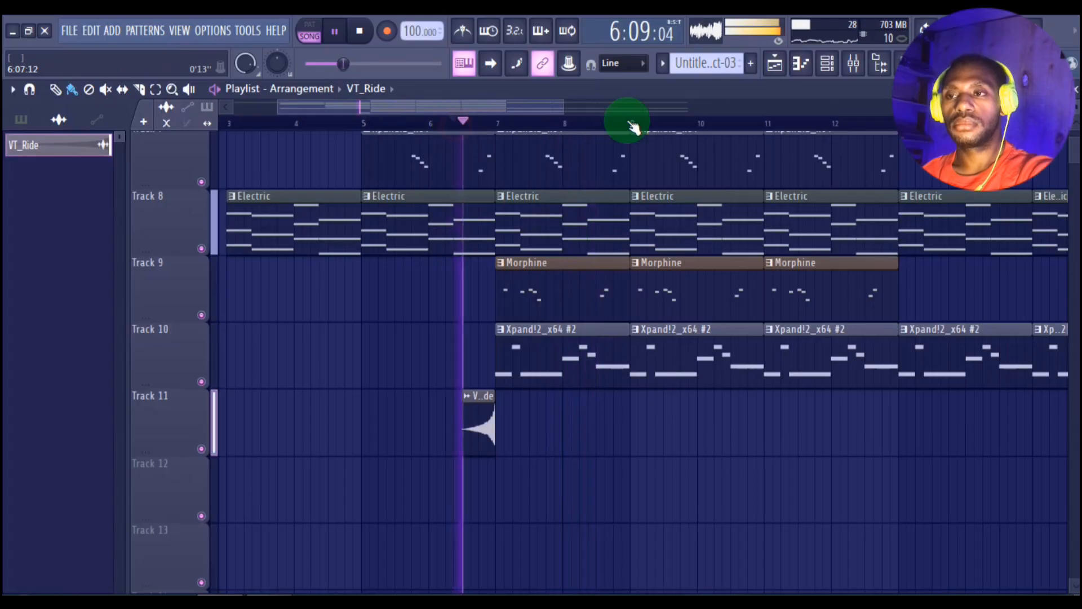
Step: Place the RD_Crash_2 sample from RealDrumkits on Track 12 at bar 7, play it, and hide the browser
left_click(883, 63)
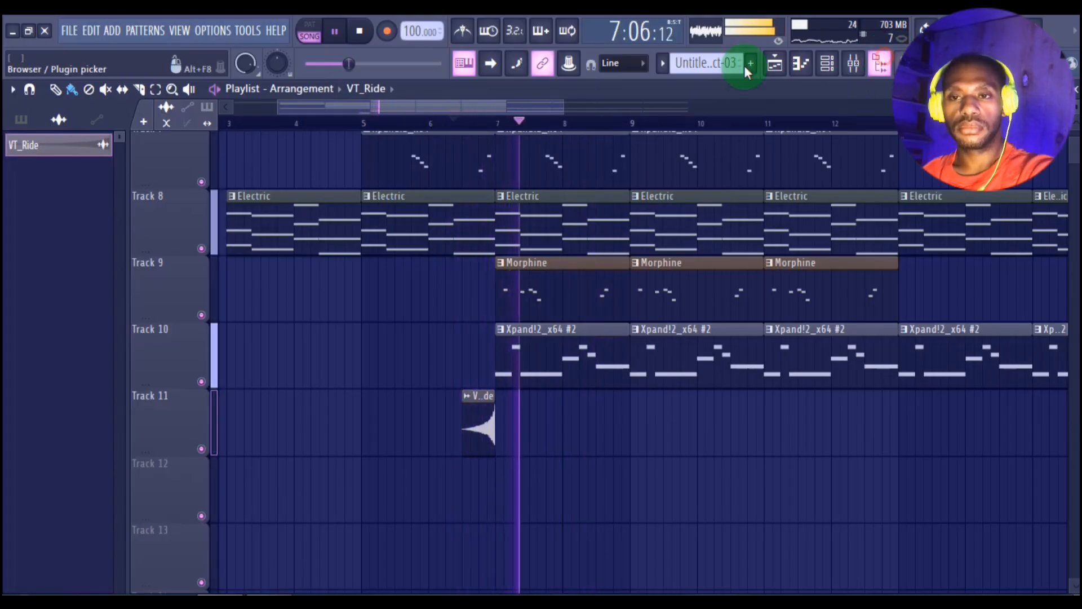
scroll(109, 296, "up", 3)
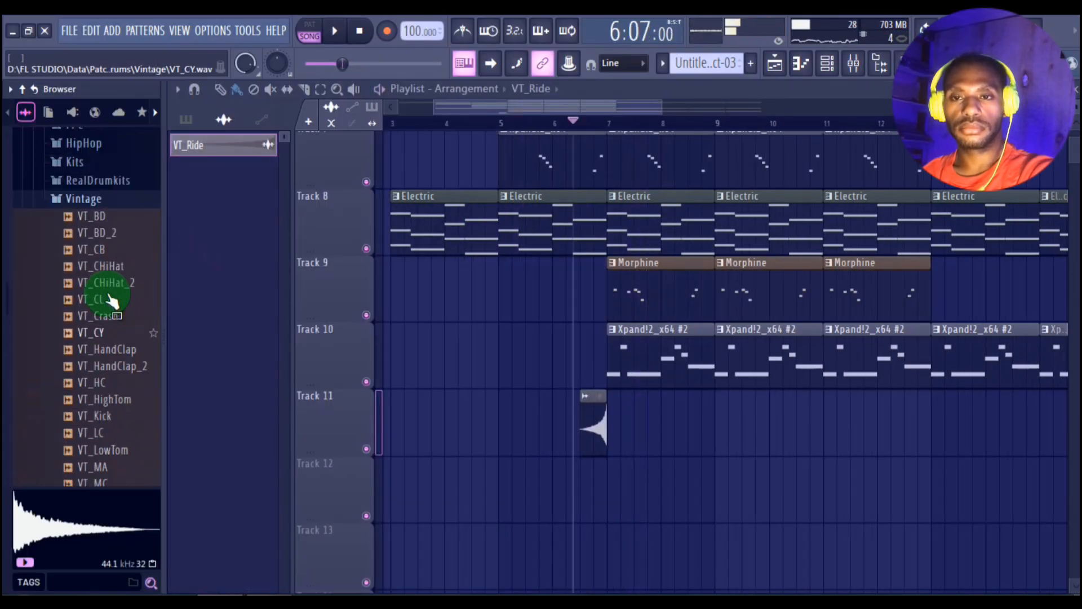
left_click(99, 193)
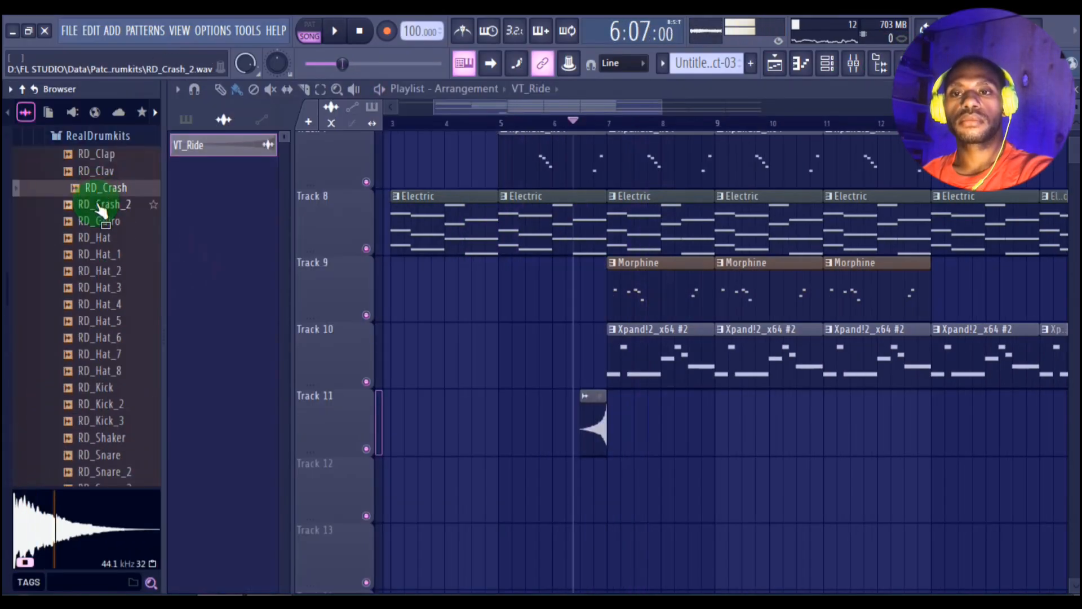
left_click(100, 207)
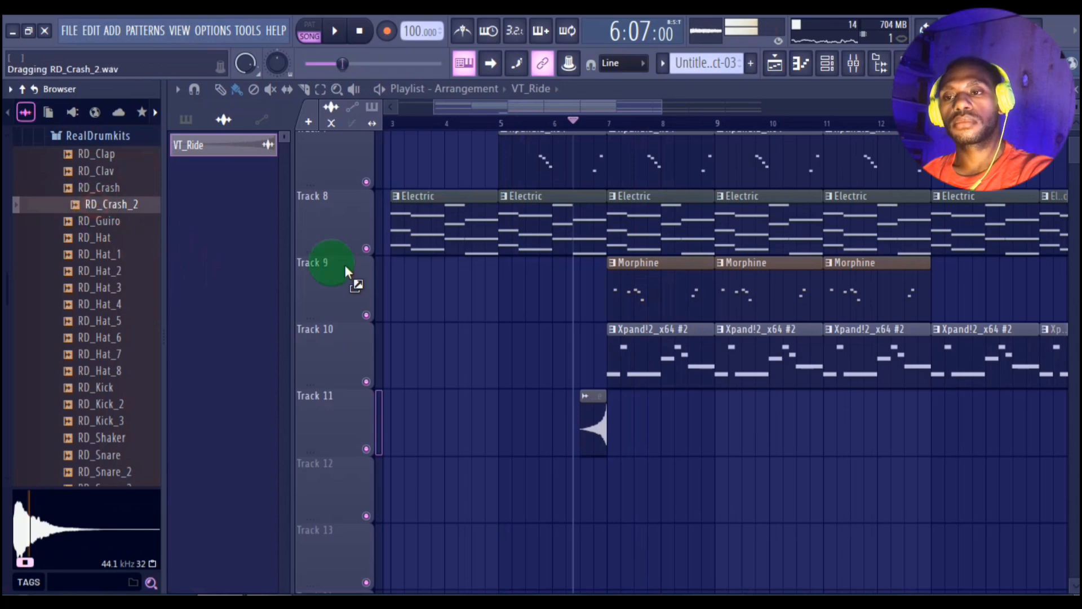
left_click_drag(346, 271, 609, 476)
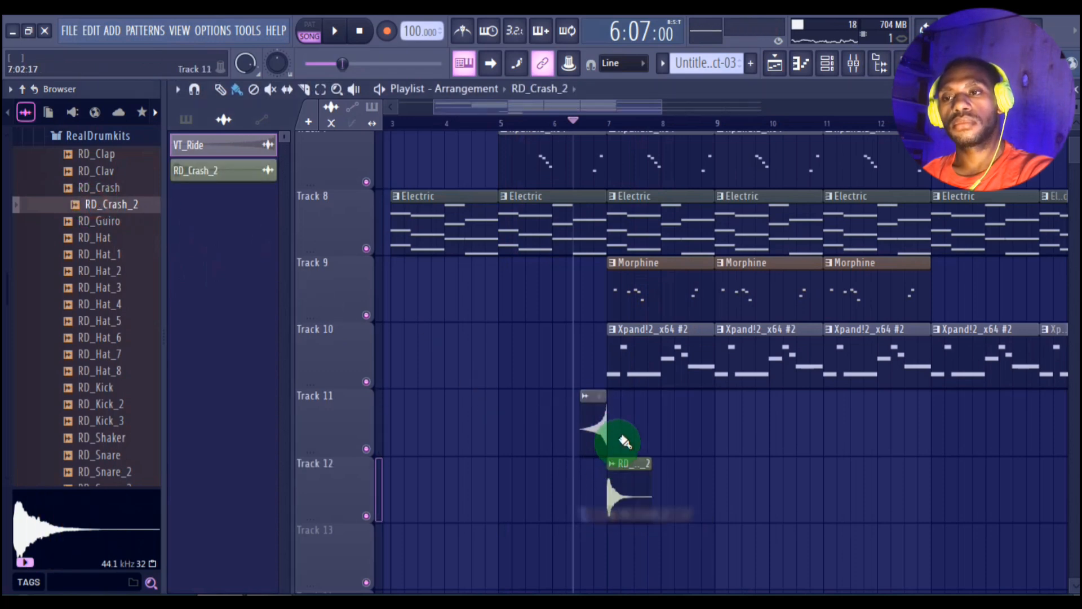
key("space")
left_click(879, 63)
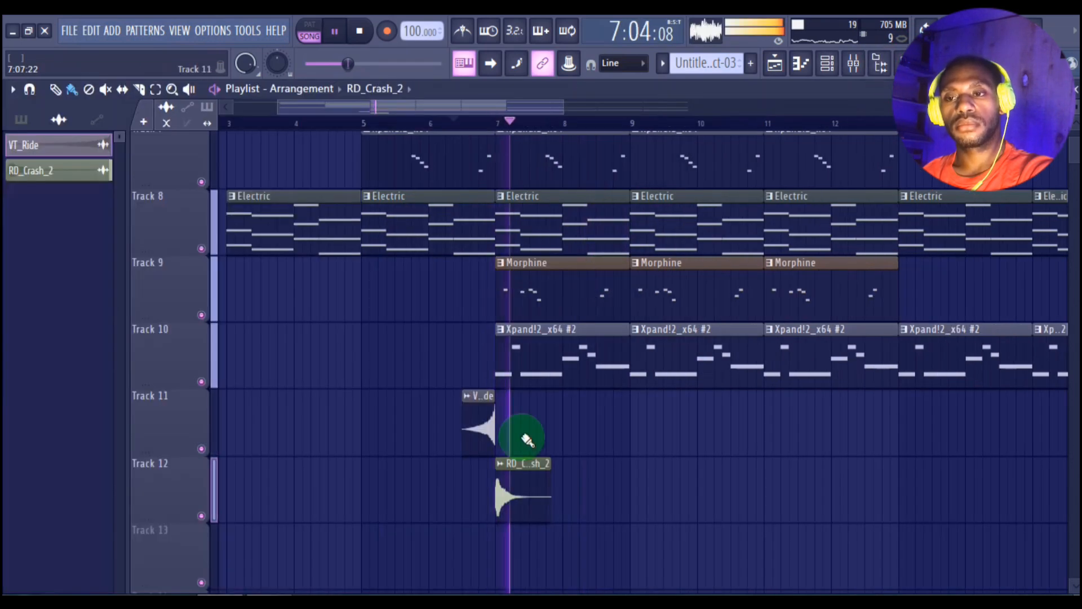
Step: Route RD_Crash_2 to mixer track 10 and lower its volume
double_click(513, 488)
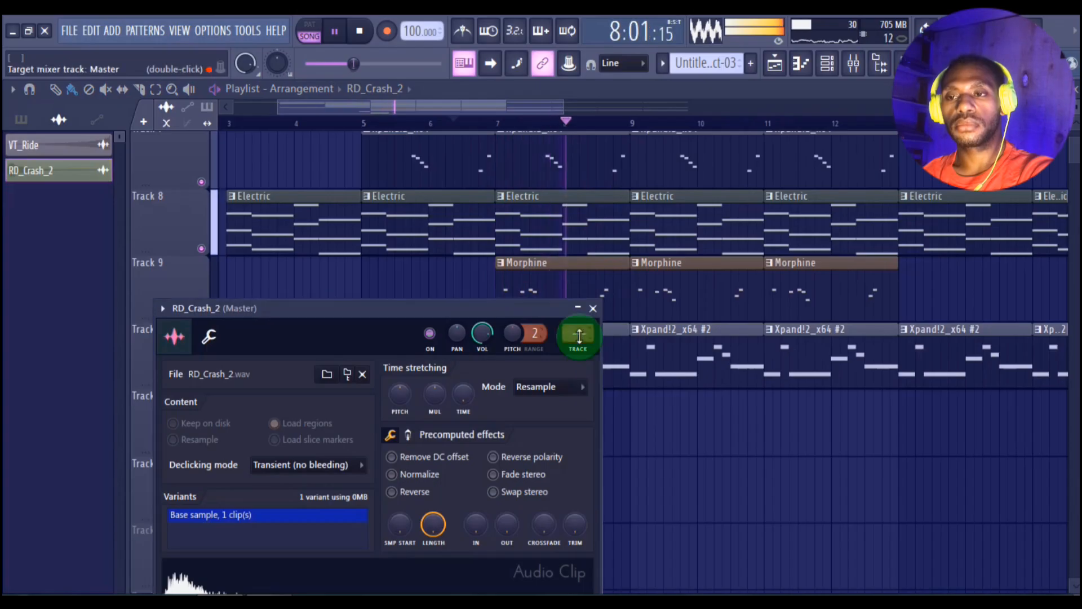
left_click(585, 351)
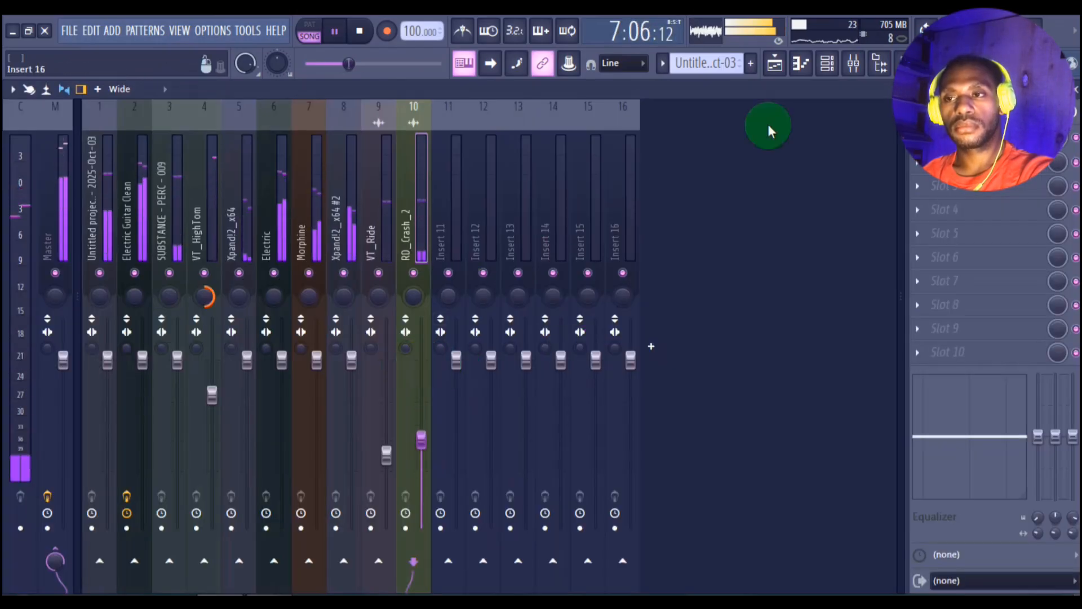
left_click(773, 65)
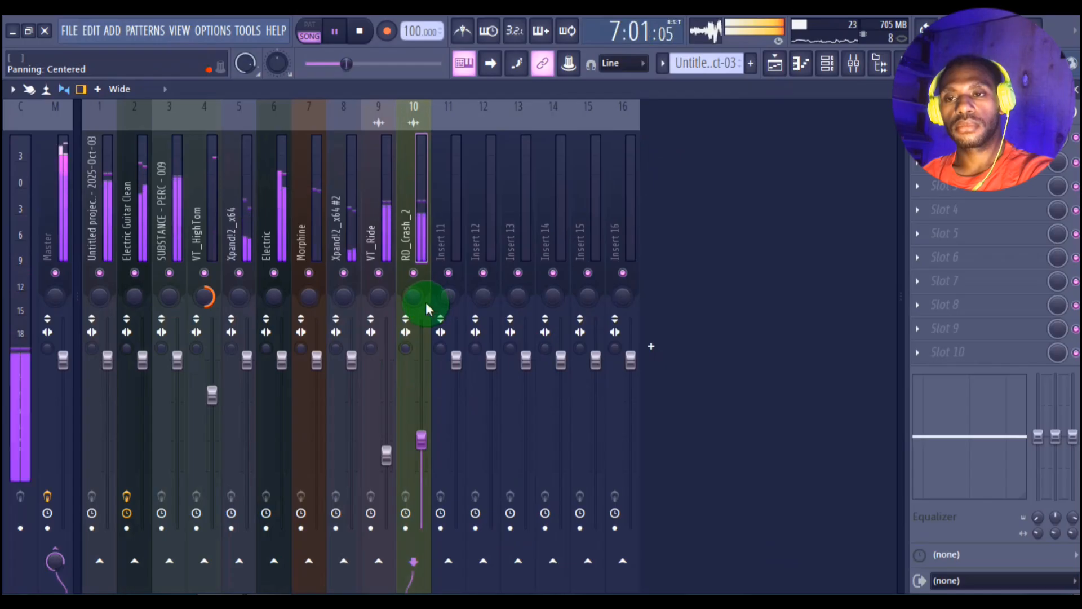
Step: Pan the RD_Crash_2 mixer track to the left and return to the playlist
scroll(424, 301, "down", 8)
key("space")
key("space")
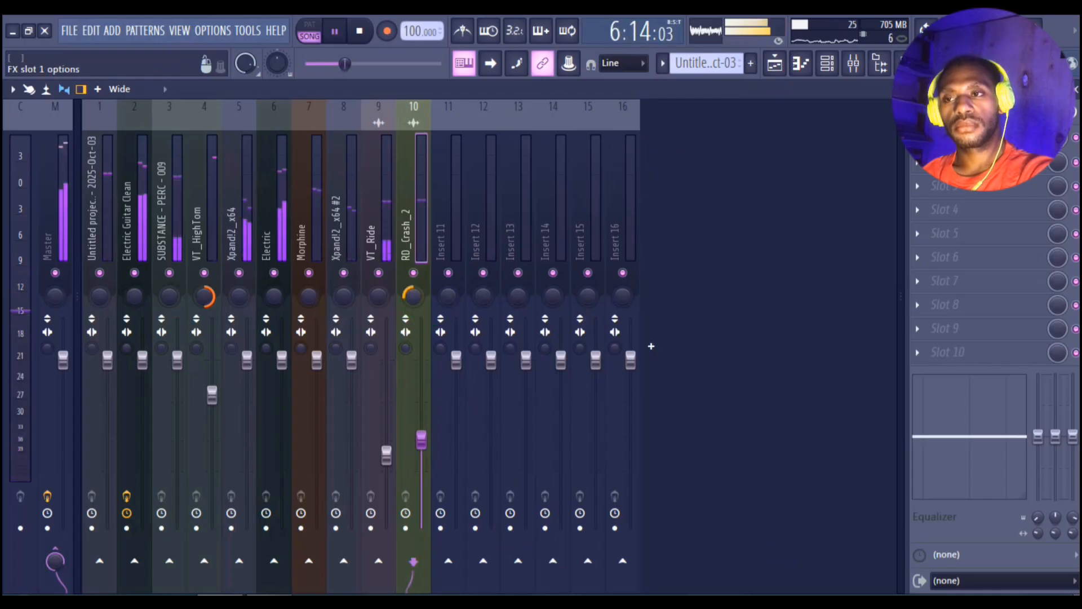
left_click(773, 65)
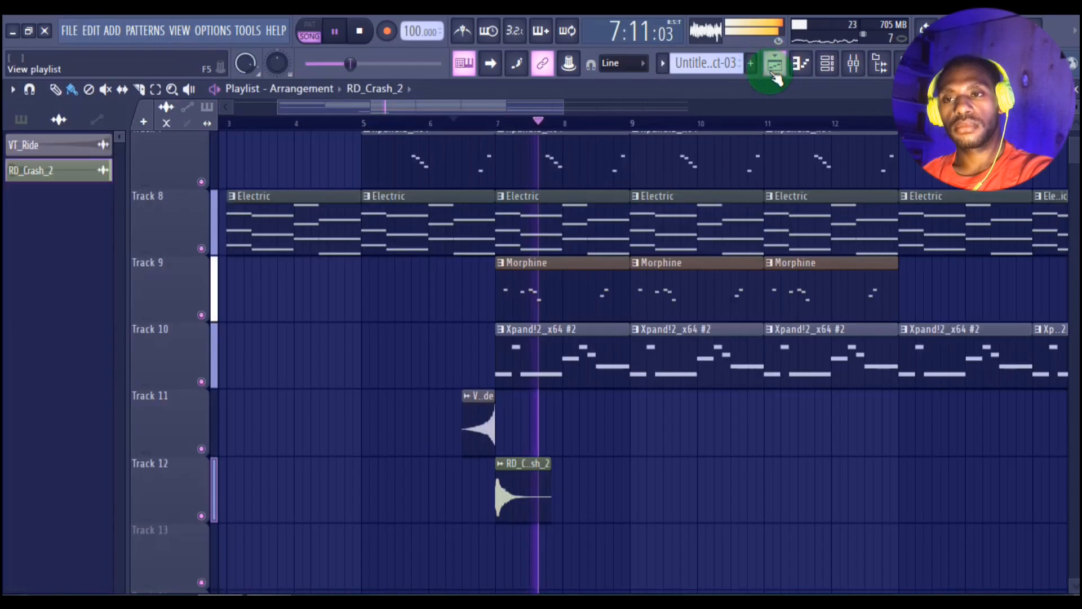
Step: Repeat the VT_Ride and RD_Crash_2 transition around bar 13, and add three VT_HighTom clips on Track 6 over bars 15–20
scroll(483, 127, "down", 6)
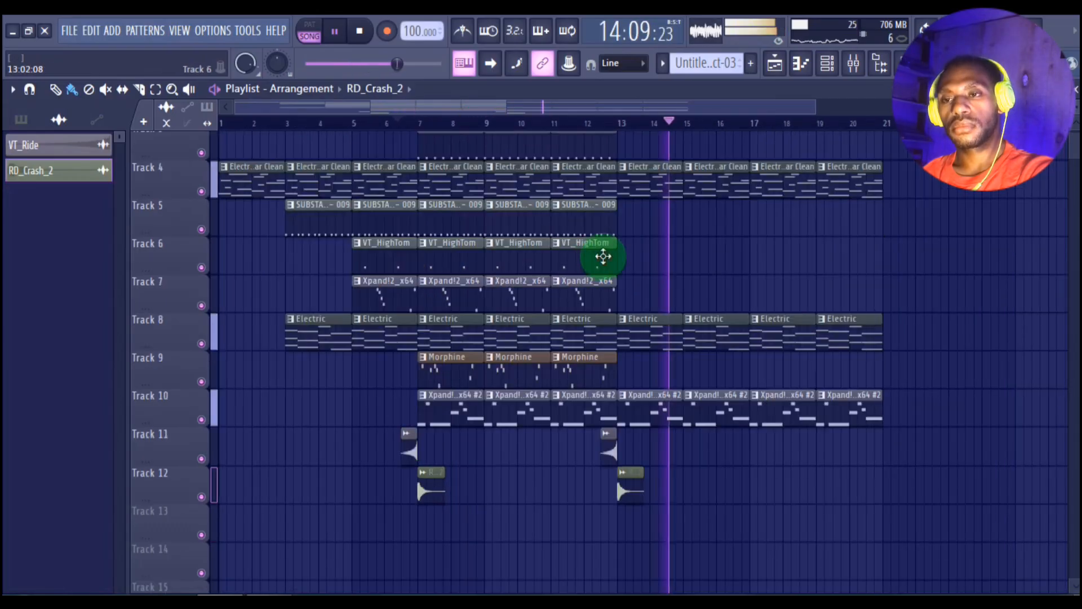
left_click(603, 254)
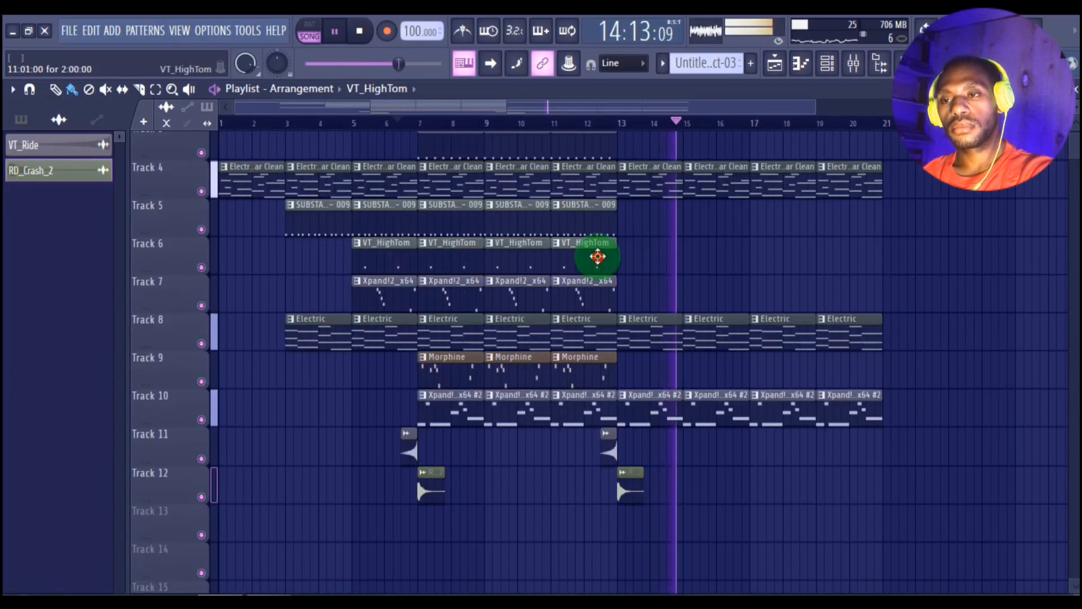
left_click(688, 265)
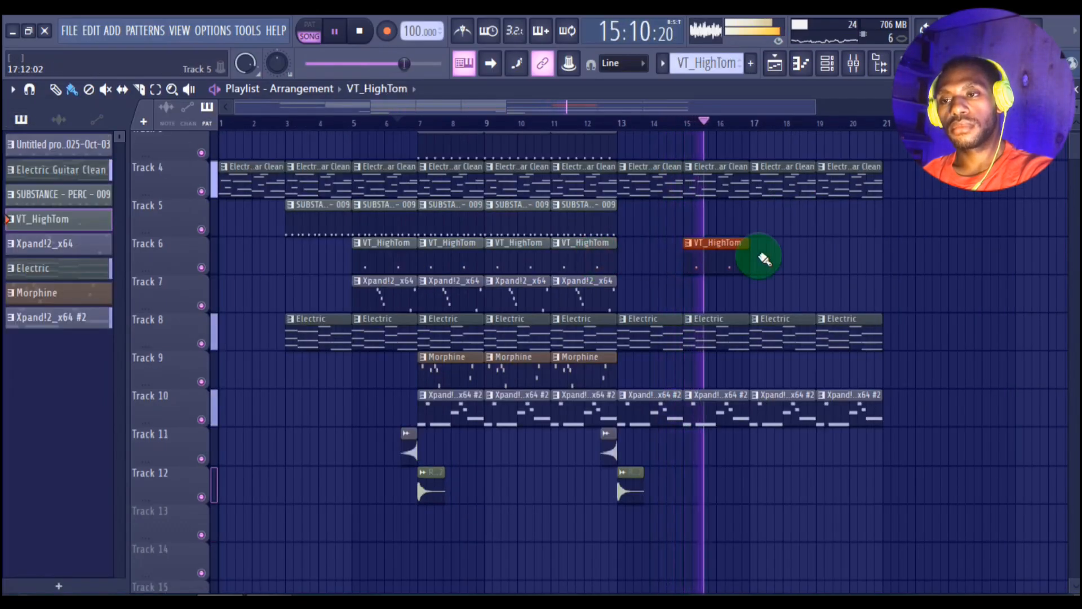
left_click(760, 265)
left_click(815, 265)
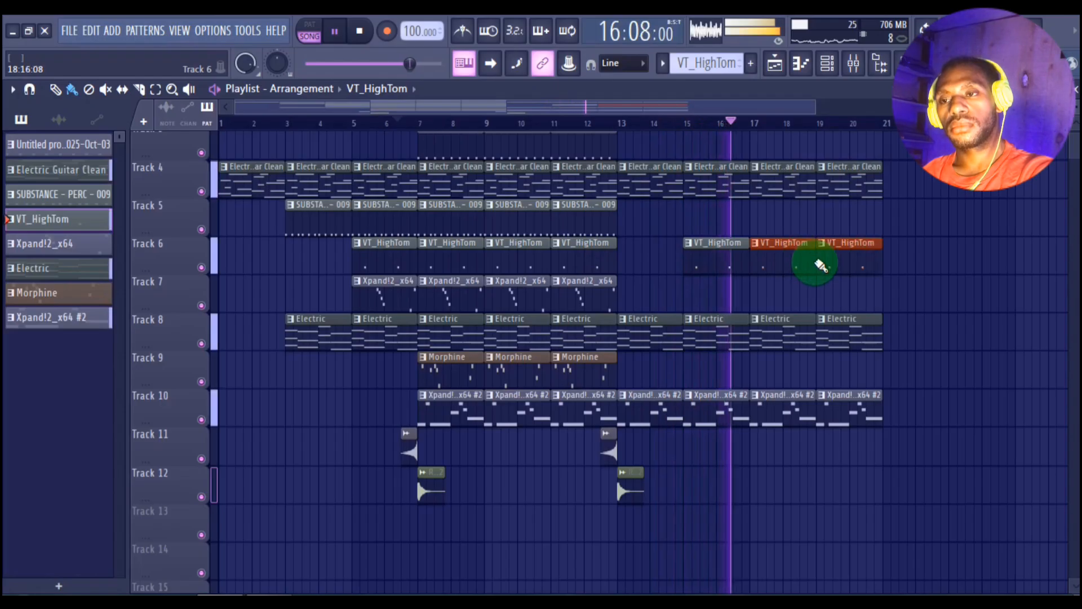
Step: Add two SUBSTANCE - PERC - 009 clips on Track 5 over bars 17–20
scroll(781, 214, "up", 2)
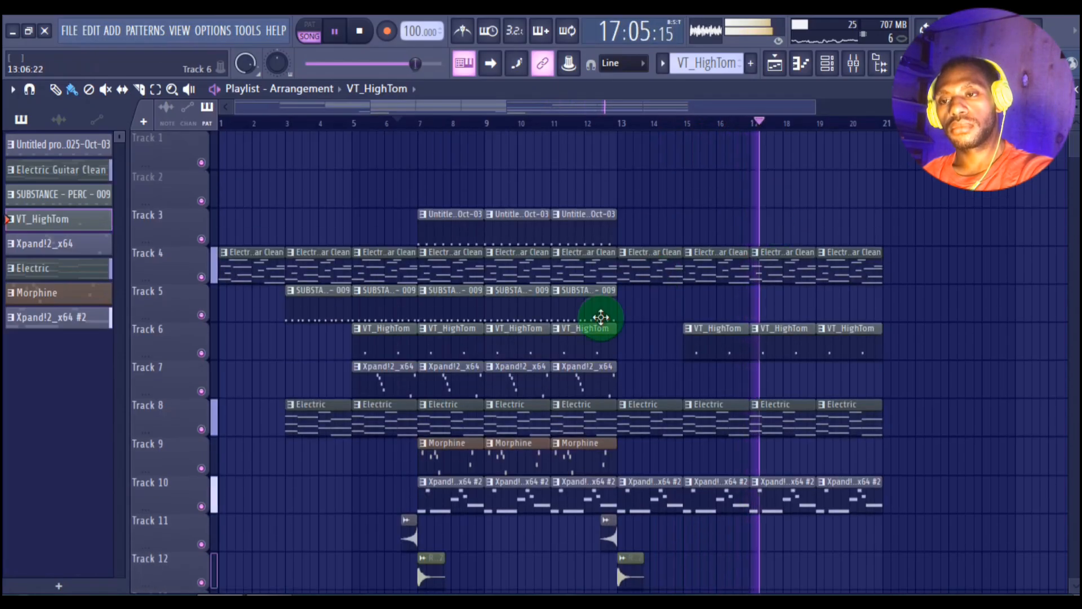
left_click(604, 311)
left_click(745, 308)
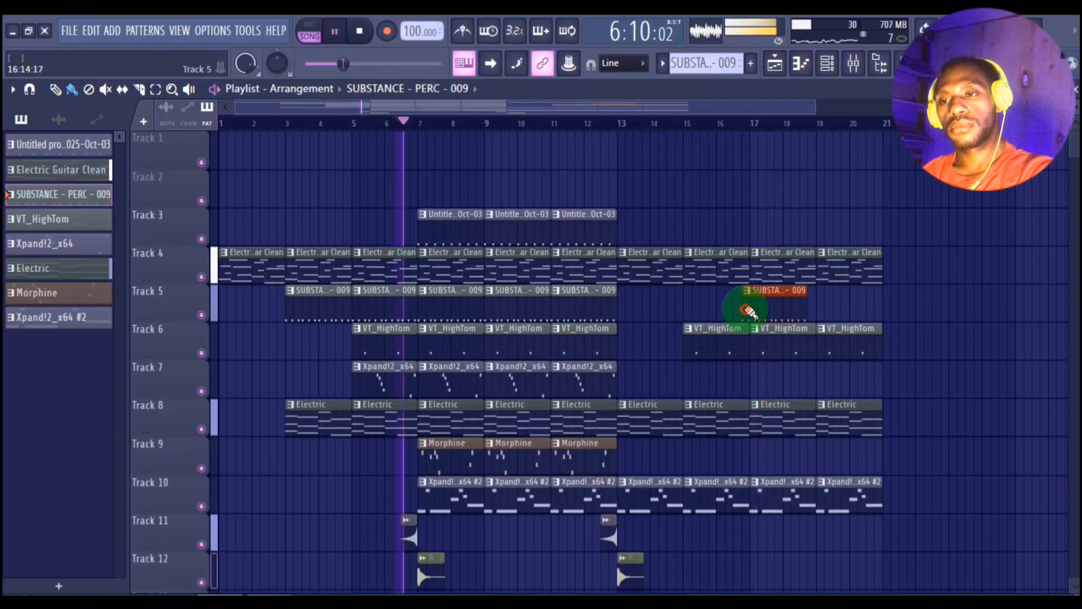
left_click(815, 309)
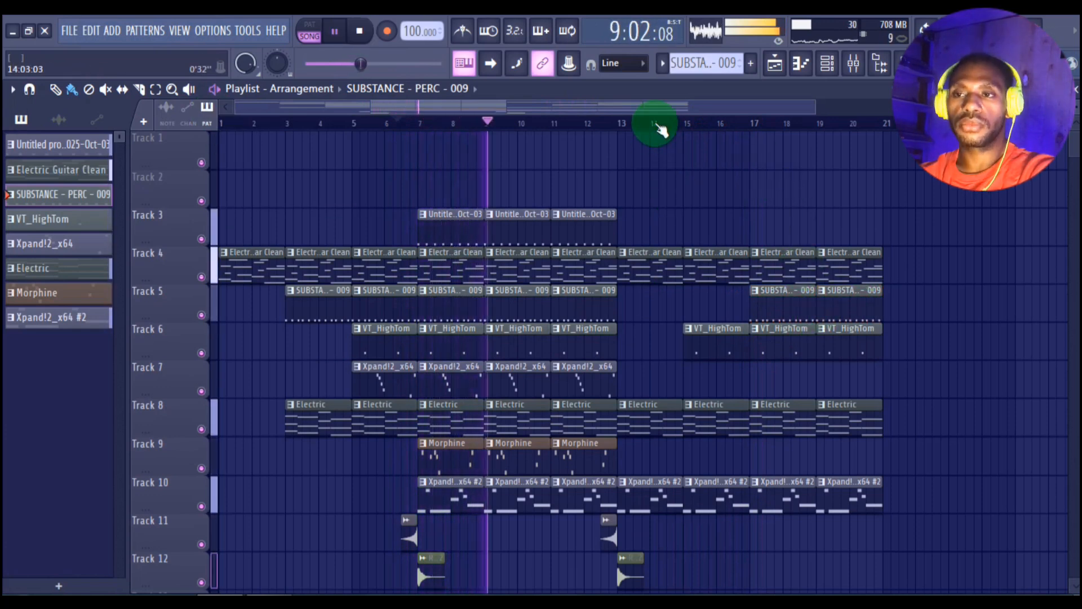
Step: Add four Untitled project drum clips on Track 3 over bars 21–28
scroll(659, 126, "down", 1)
scroll(654, 122, "down", 2)
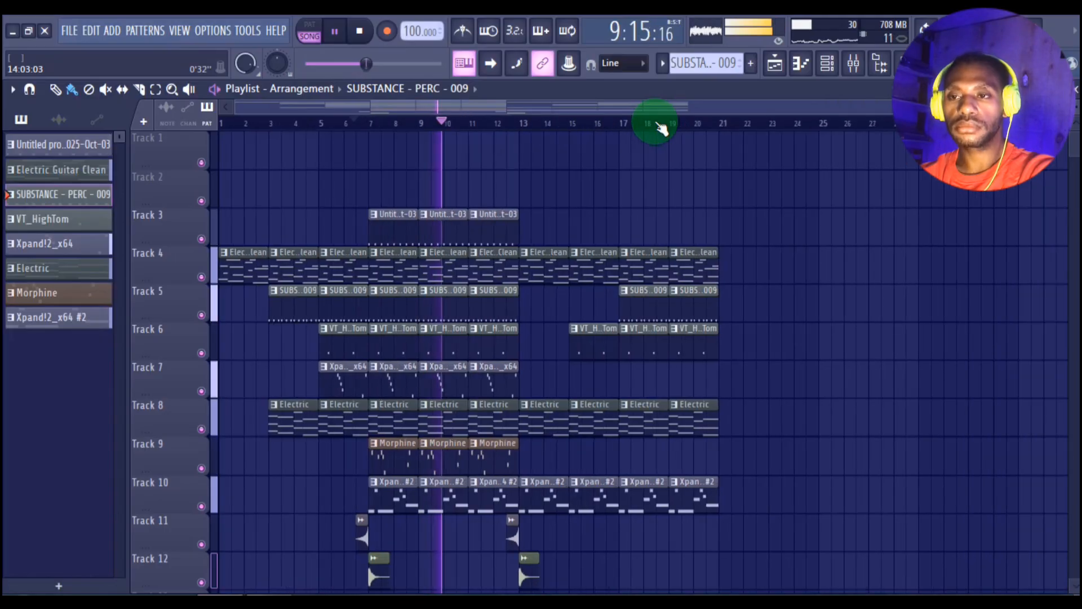
scroll(549, 192, "down", 1)
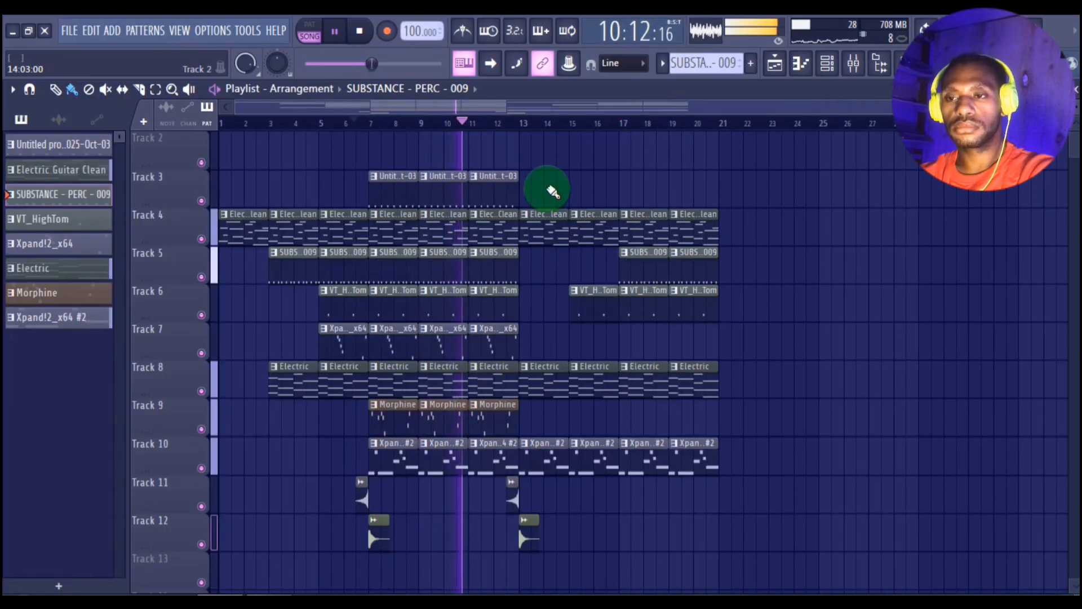
left_click(505, 201)
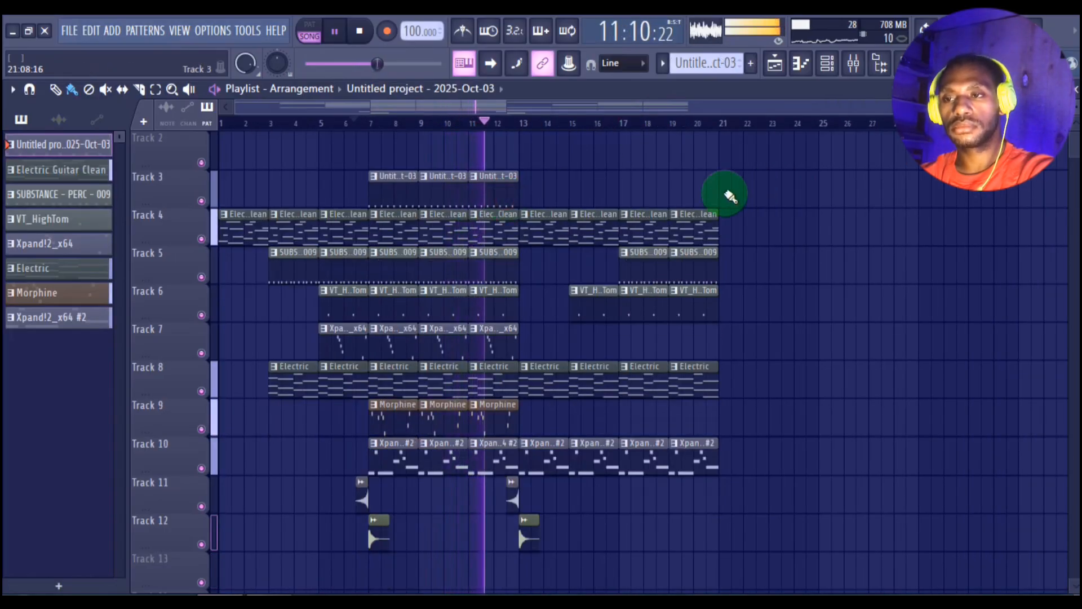
mouse_move(733, 196)
left_mouse_down()
mouse_move(840, 213)
mouse_move(875, 235)
mouse_move(855, 249)
left_mouse_up()
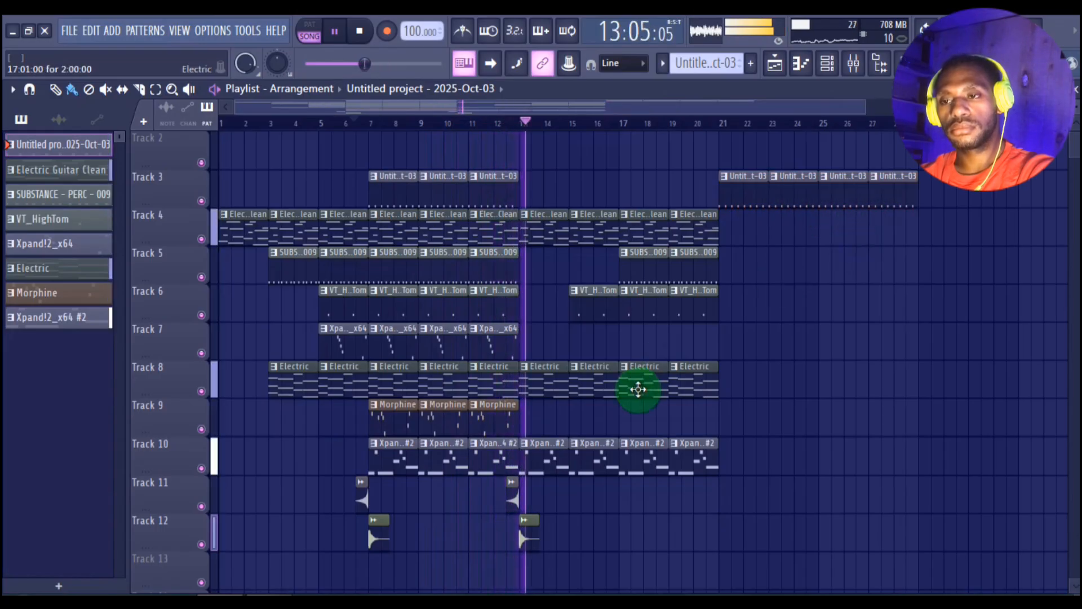
Step: Extend Electric on Track 8 and Xpand!2_x64 #2 on Track 10 with four clips each over bars 21–28
left_click(638, 390)
mouse_move(726, 387)
left_mouse_down()
mouse_move(862, 367)
mouse_move(841, 314)
mouse_move(759, 415)
left_mouse_up()
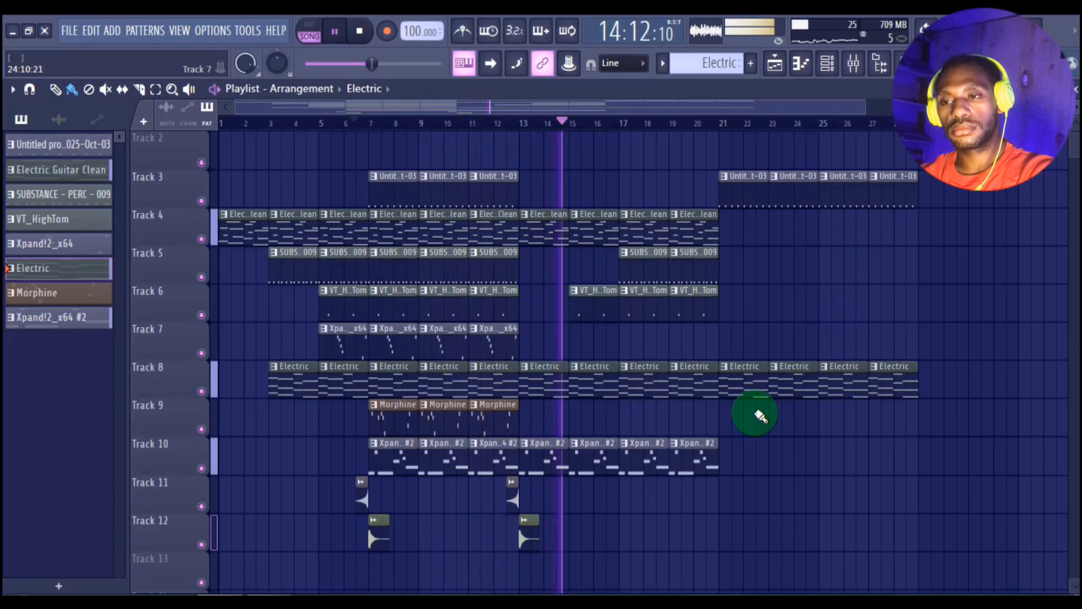
left_click(684, 464)
left_click_drag(718, 459, 871, 460)
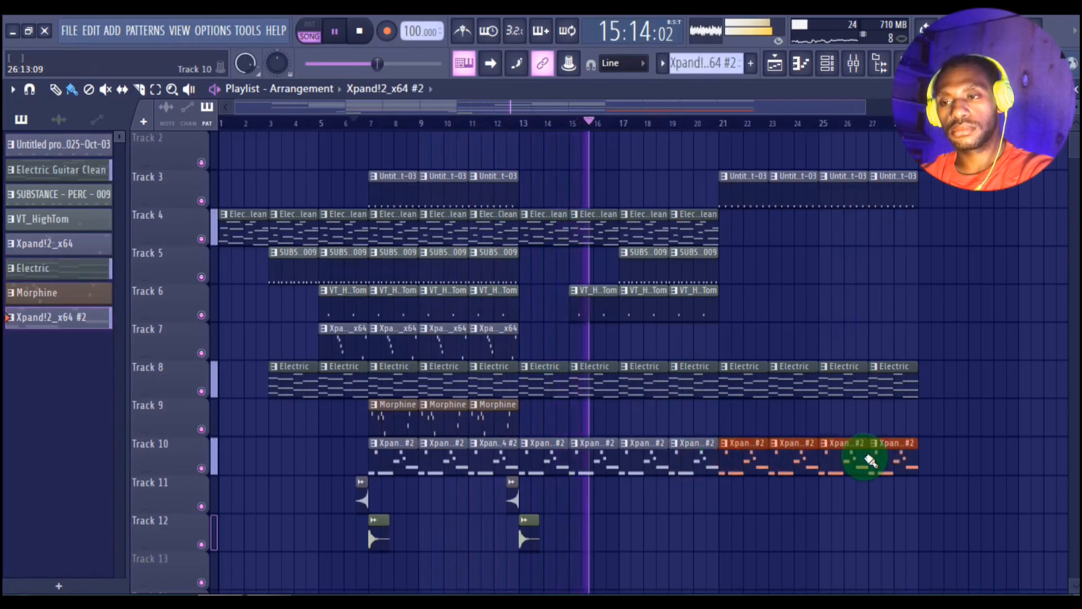
Step: Extend SUBSTANCE - PERC - 009 on Track 5 and Electric Guitar Clean on Track 4 with repeated clips over bars 21–28
left_click(701, 259)
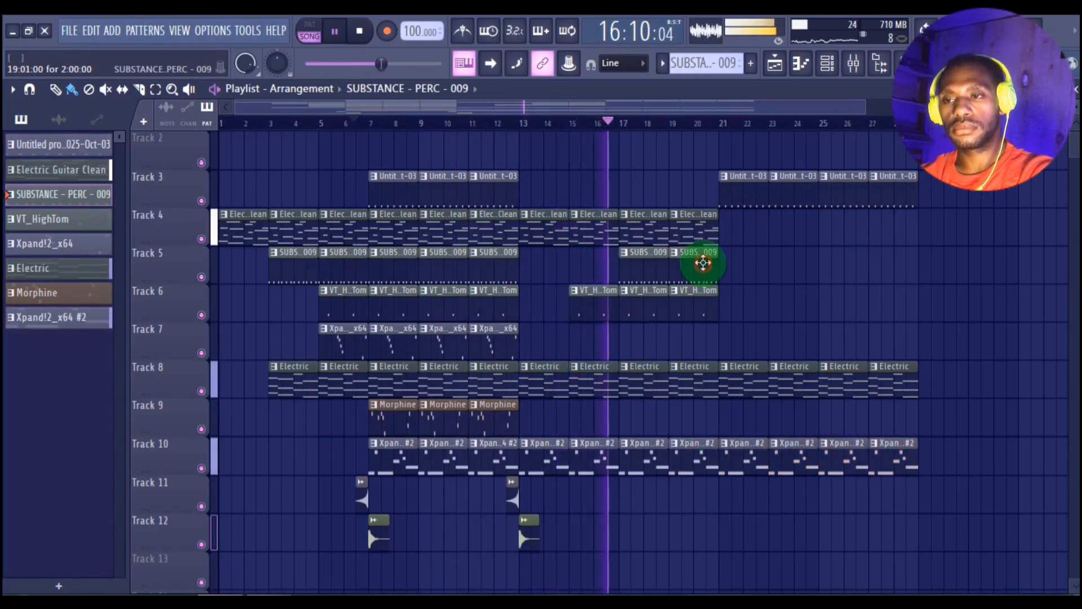
left_click_drag(732, 271, 874, 303)
left_click(674, 228)
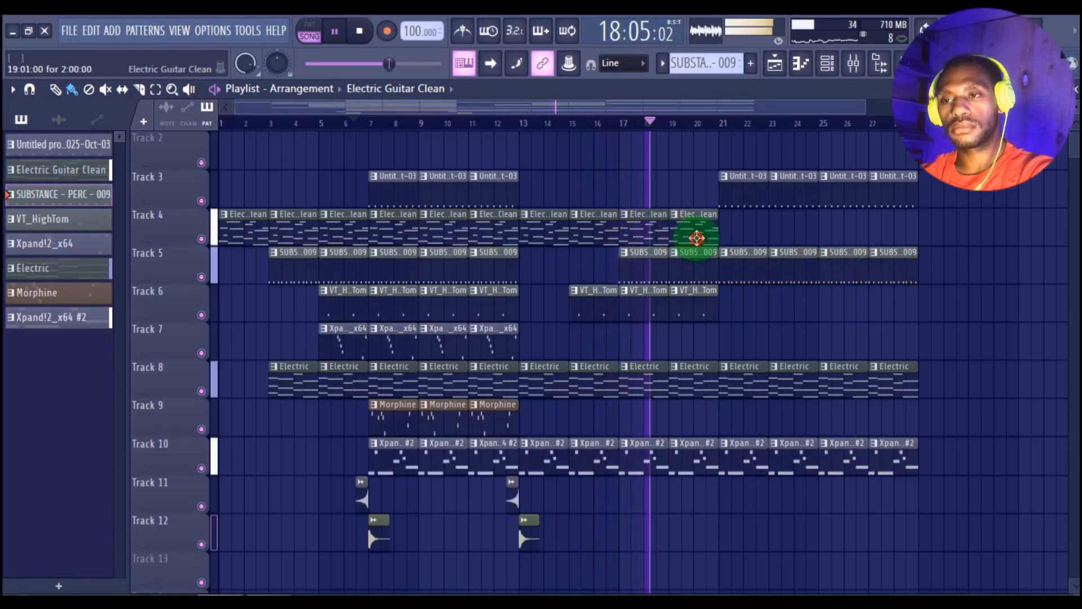
left_click(697, 238)
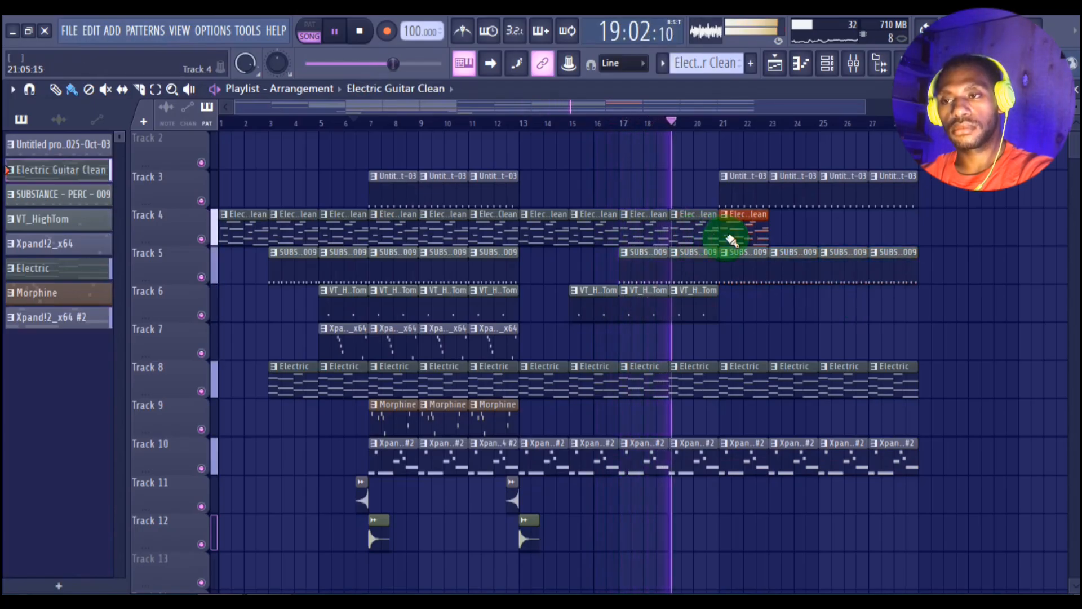
mouse_move(732, 241)
left_mouse_down()
mouse_move(889, 222)
mouse_move(768, 319)
mouse_move(624, 355)
mouse_move(517, 336)
left_mouse_up()
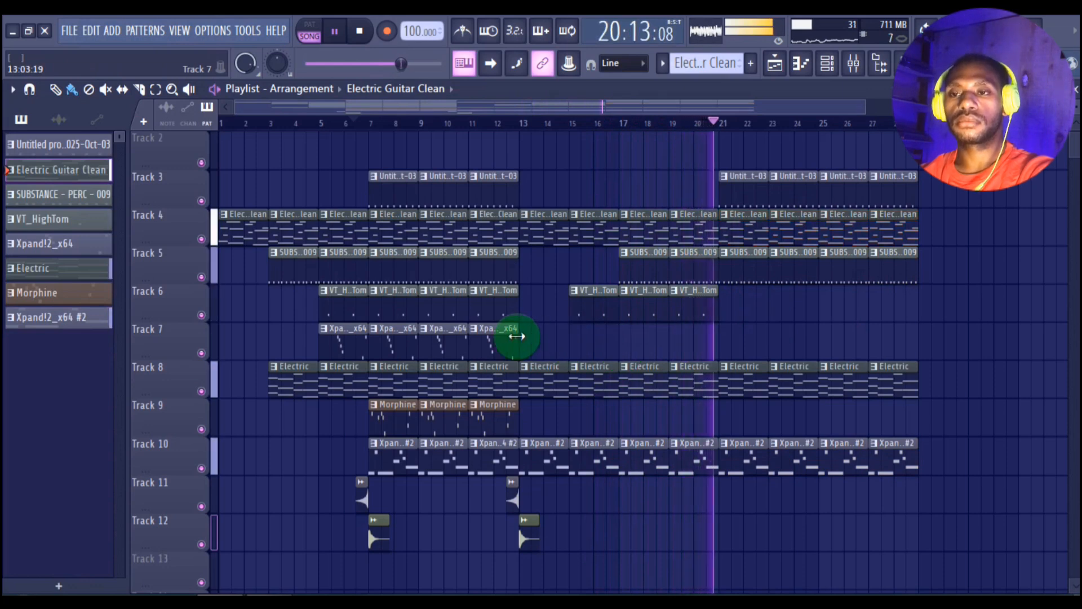
Step: Add two Xpand!2_x64 clips on Track 7 over bars 17–20
left_click(507, 336)
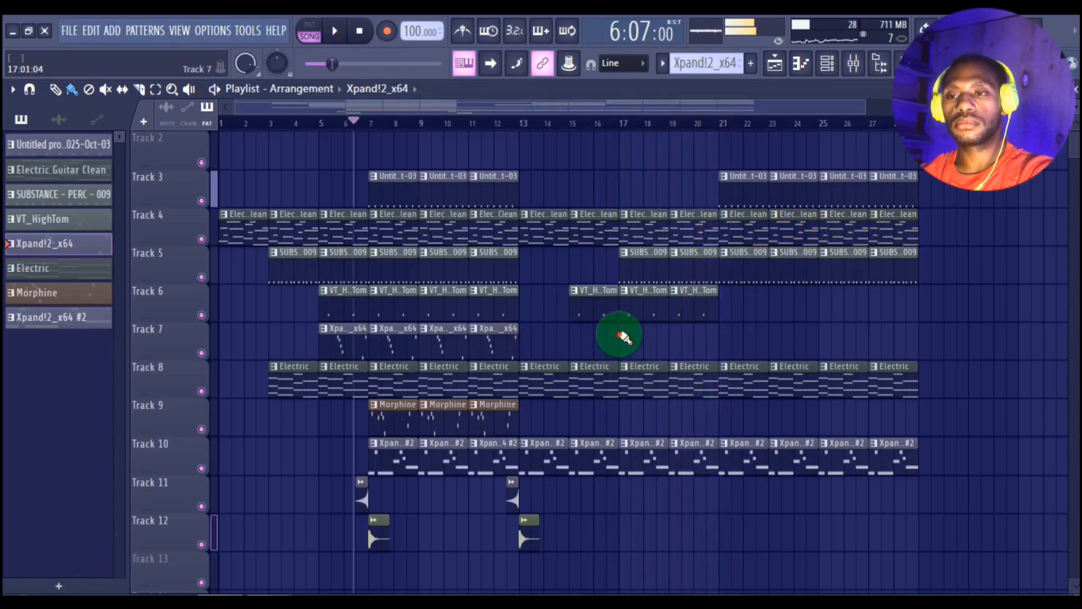
left_click(630, 347)
left_click_drag(631, 347, 687, 347)
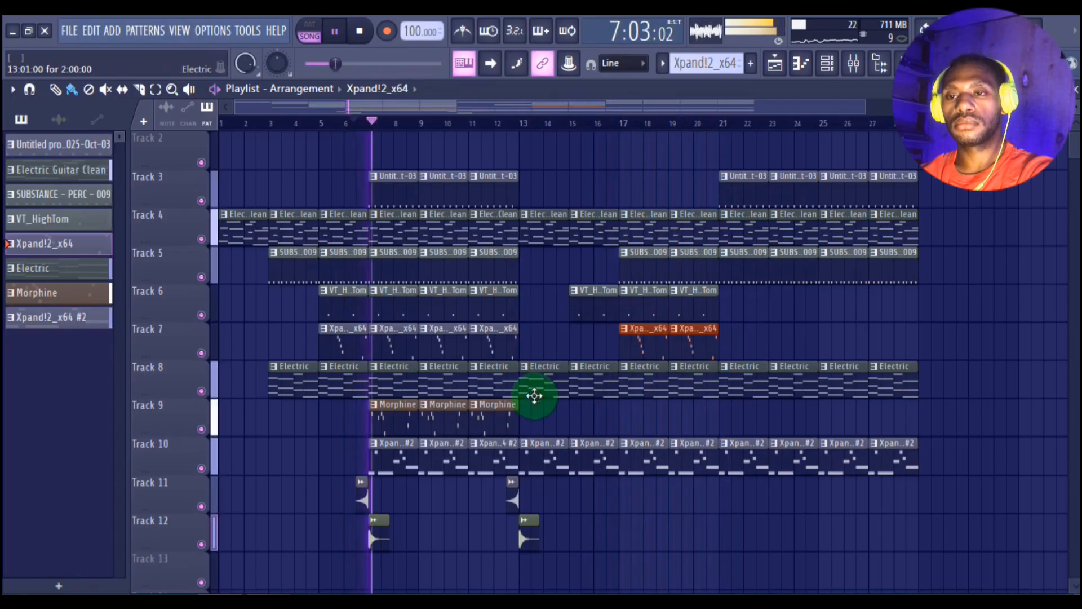
Step: Add two Morphine clips on Track 9 over bars 13–16 and four more over bars 21–28
left_click(494, 417)
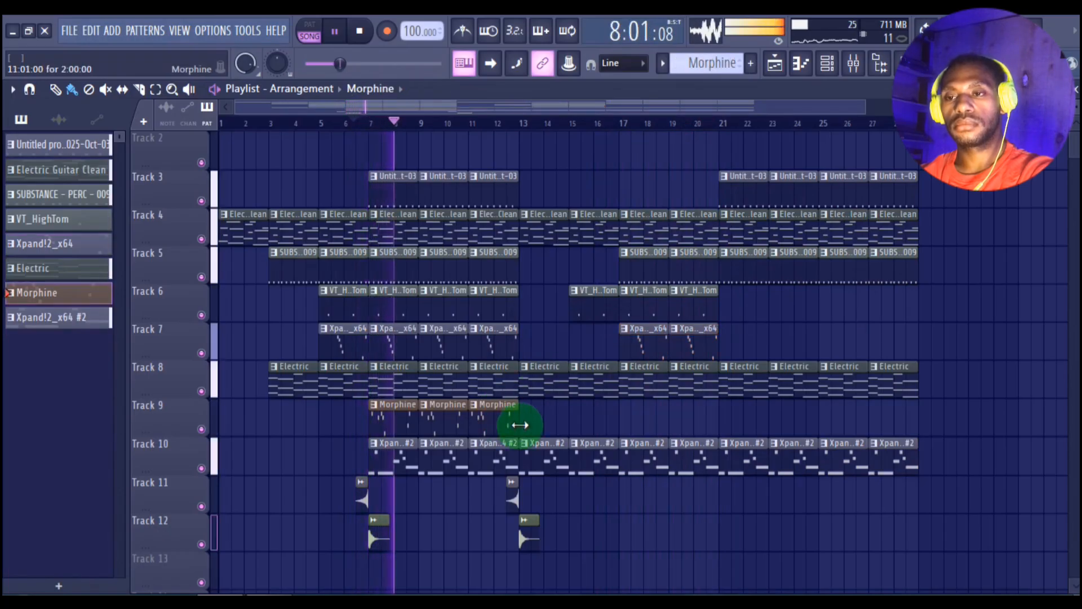
left_click_drag(527, 429, 567, 428)
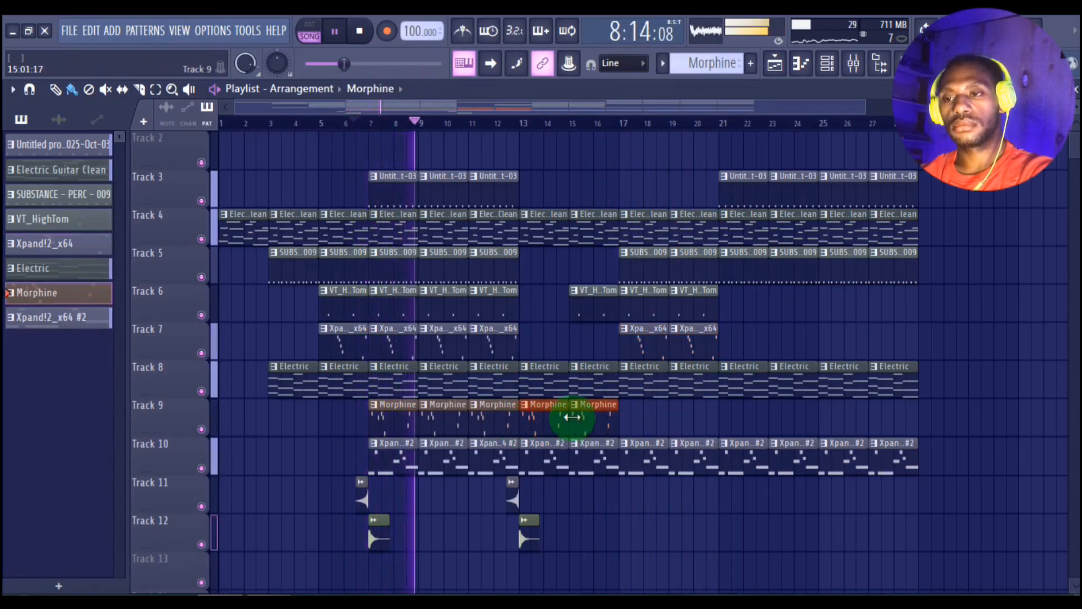
left_click_drag(726, 415, 884, 428)
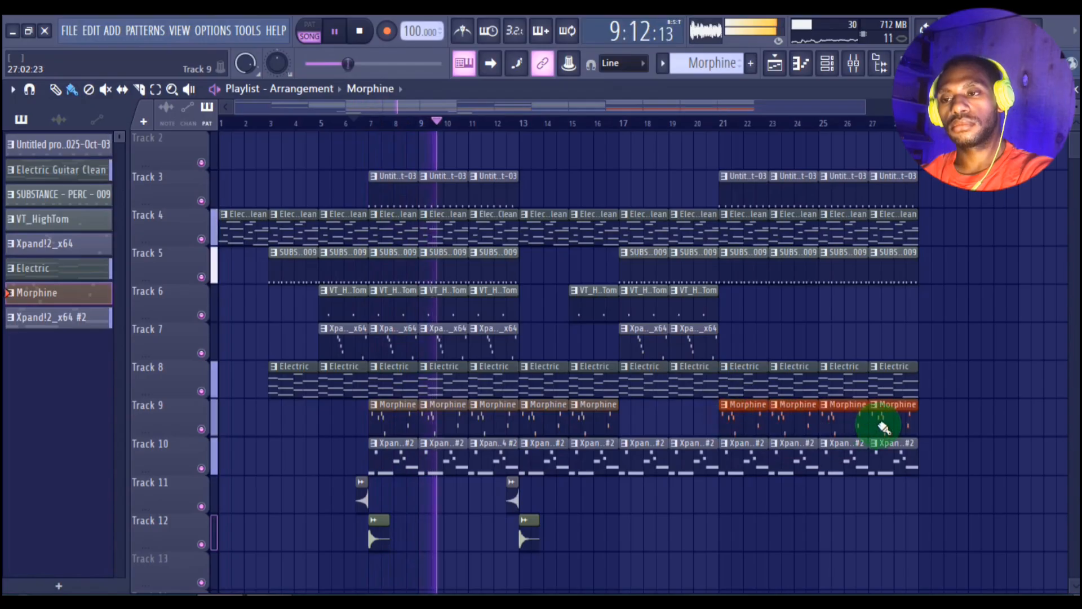
Step: Extend Xpand!2_x64 on Track 7 and VT_HighTom on Track 6 with four clips each over bars 21–28
left_click(693, 346)
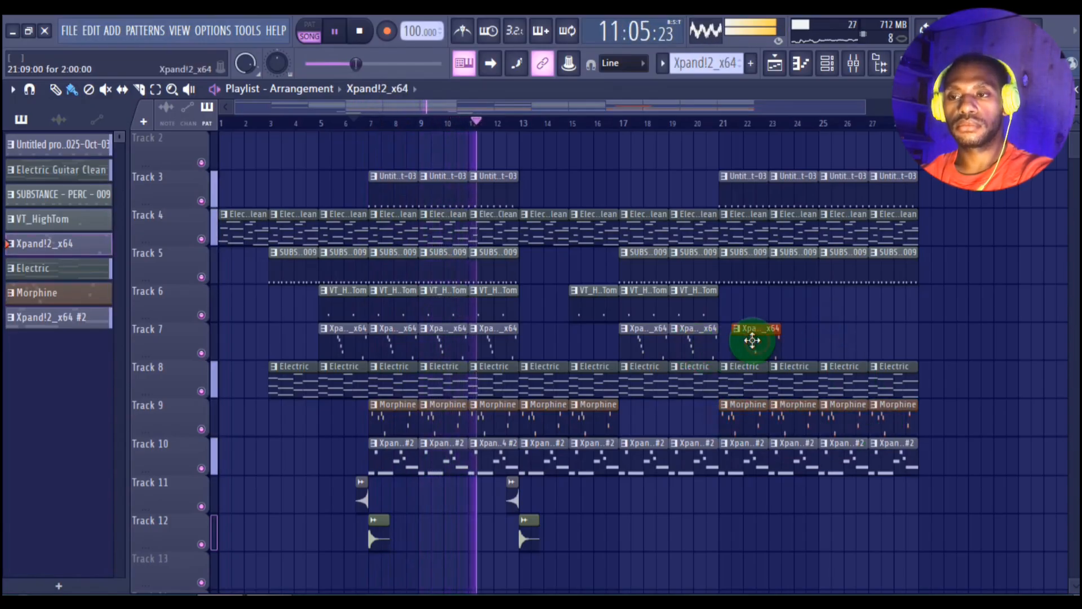
mouse_move(752, 340)
left_mouse_down()
mouse_move(742, 340)
mouse_move(871, 344)
left_mouse_up()
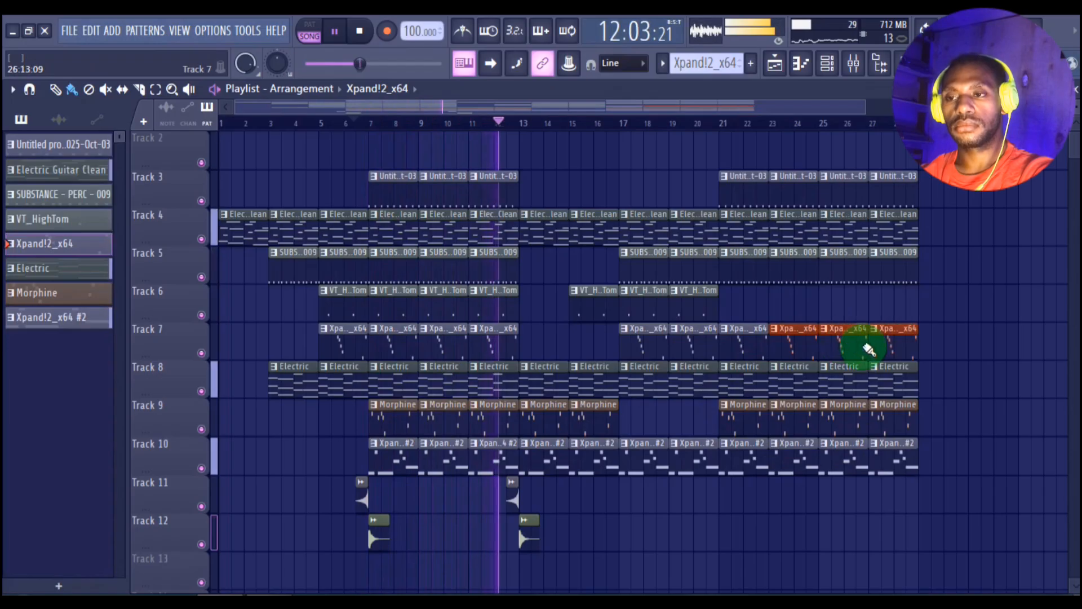
left_click(685, 313)
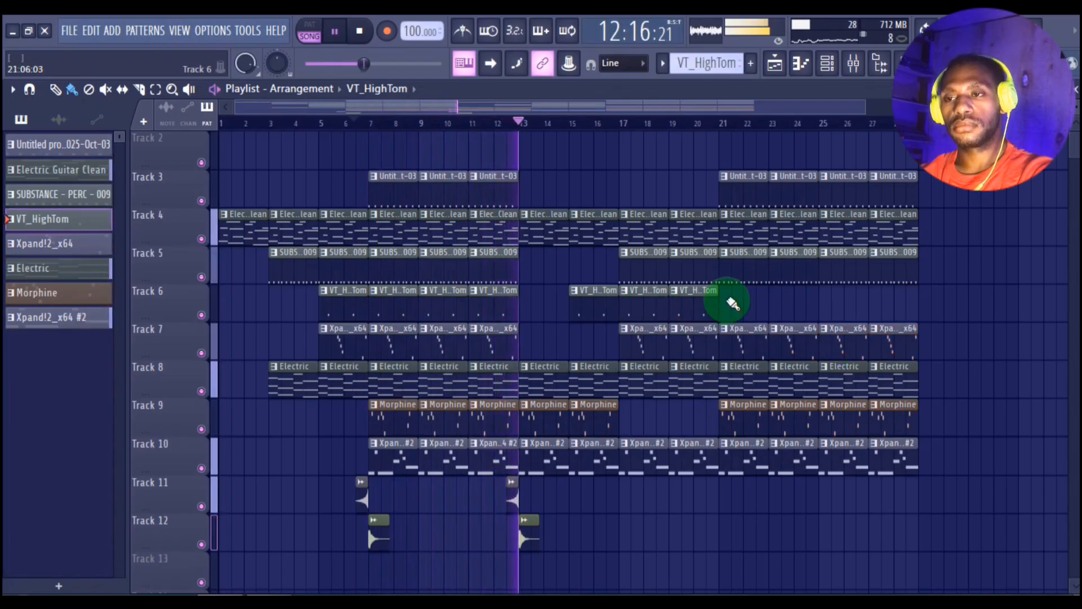
left_click_drag(728, 306, 889, 321)
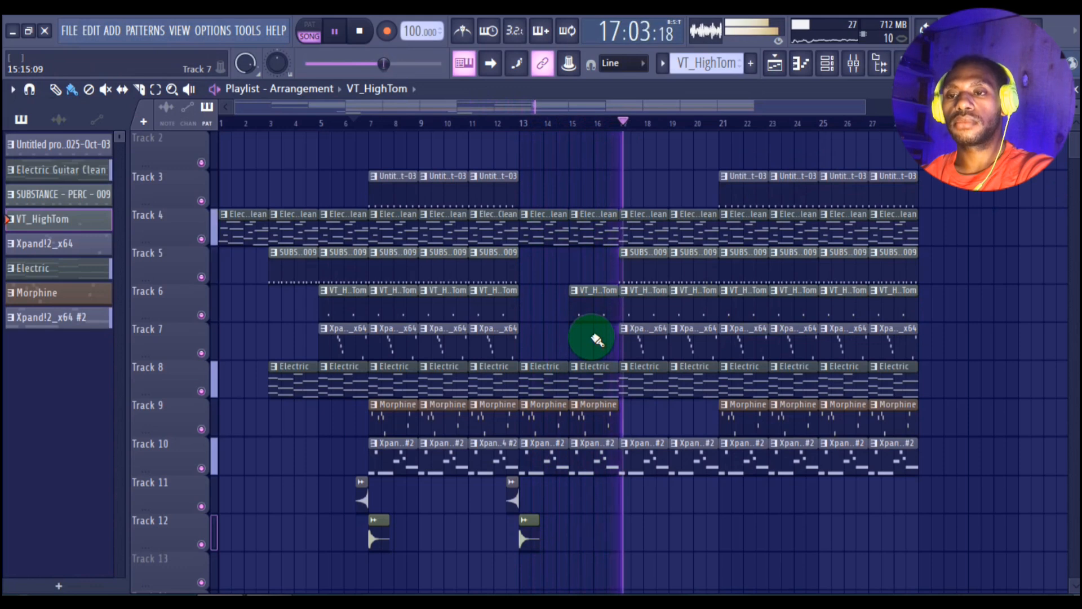
Step: Place RD_Crash_2 on Track 12 at bars 17 and 21, and VT_Ride on Track 11 in the second half of bar 20
left_click(529, 533)
left_click(621, 526)
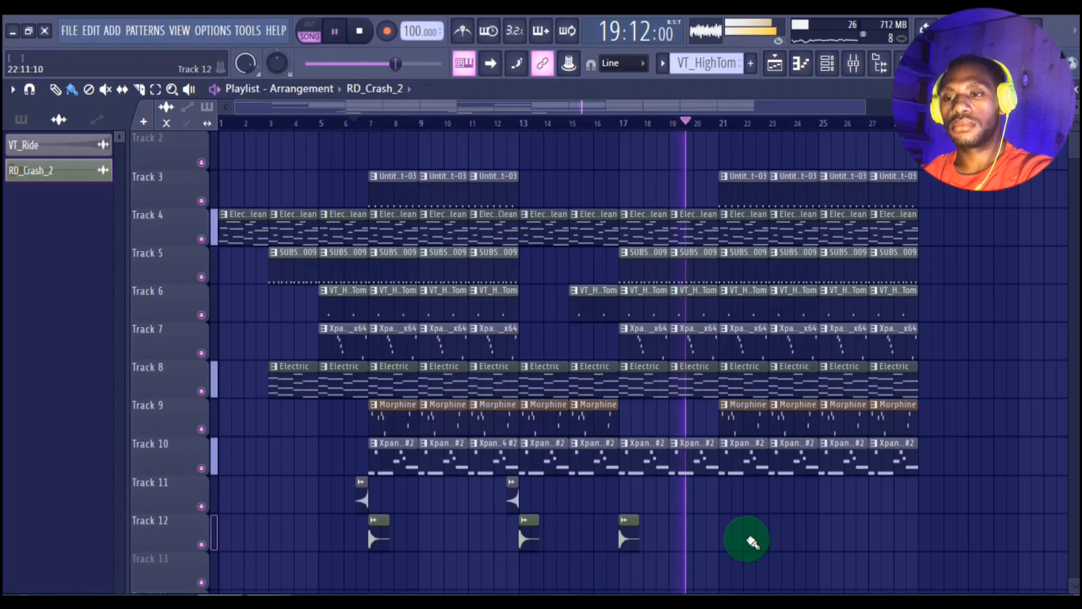
left_click(722, 530)
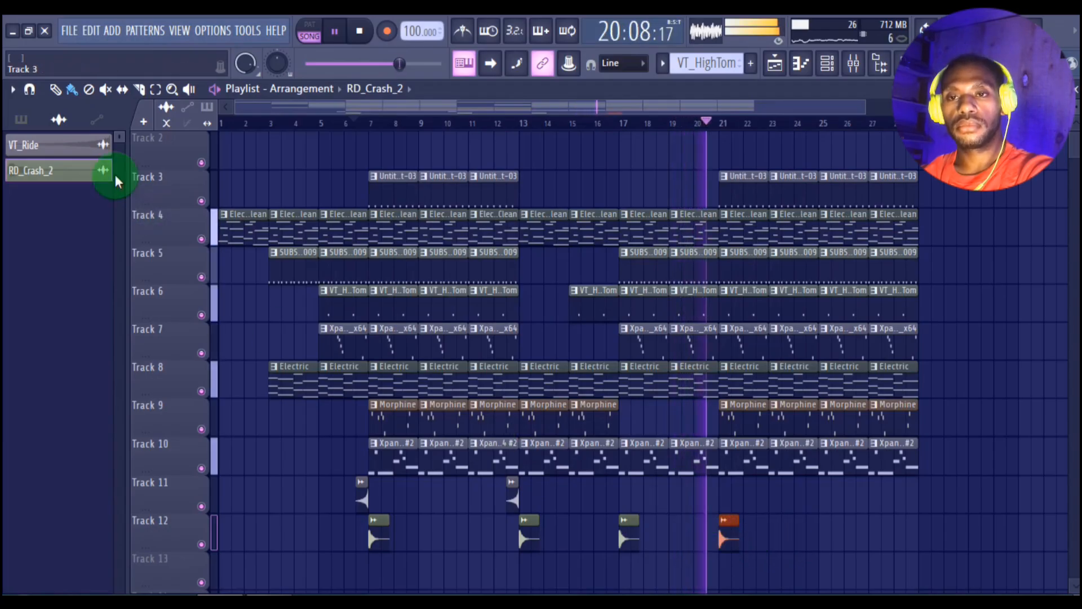
left_click(84, 148)
left_click(712, 498)
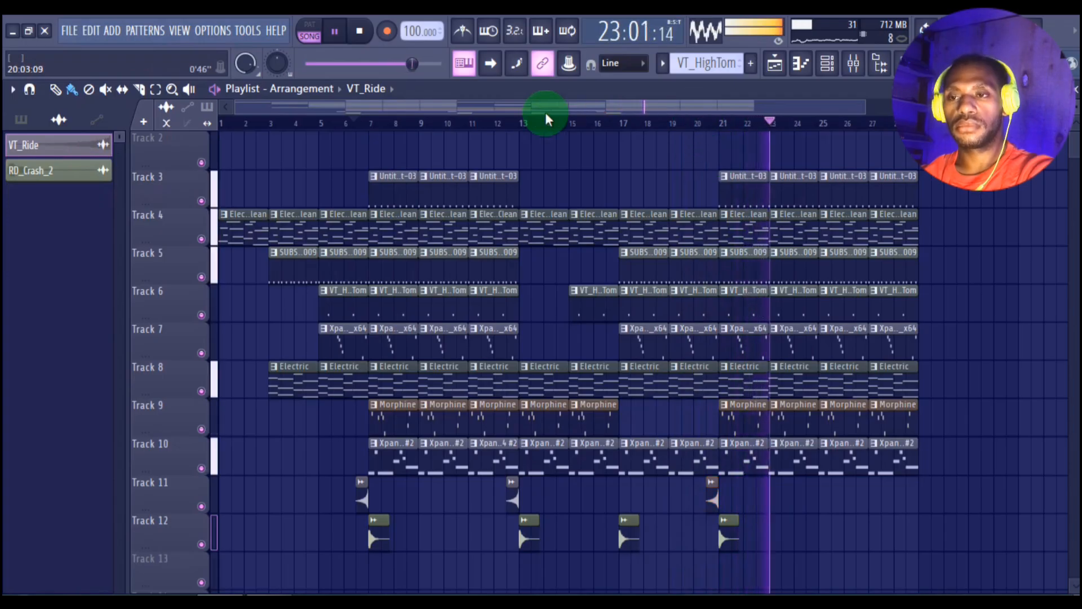
key("space")
Step: Add a 3x Osc channel to the unsorted channel group and set oscillator 2's coarse pitch to -24
left_click(830, 66)
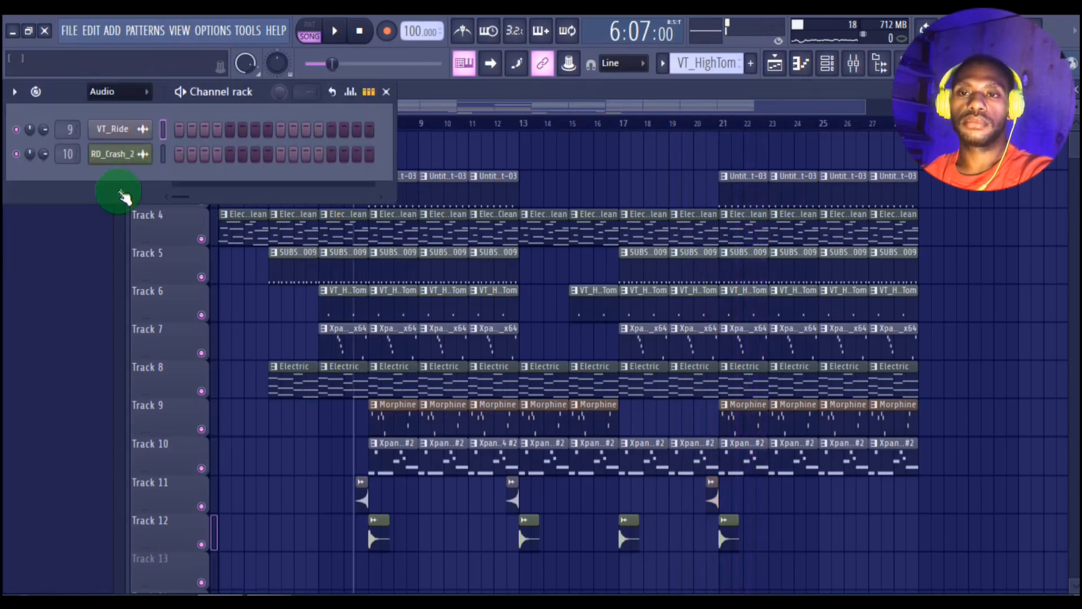
left_click(123, 196)
left_click(150, 141)
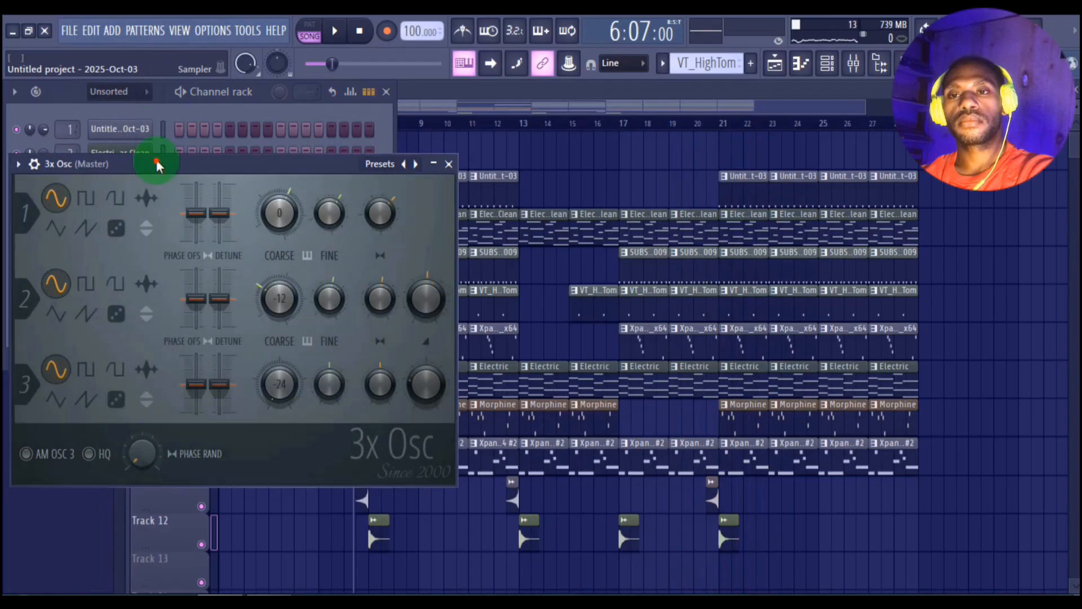
left_click_drag(157, 164, 166, 128)
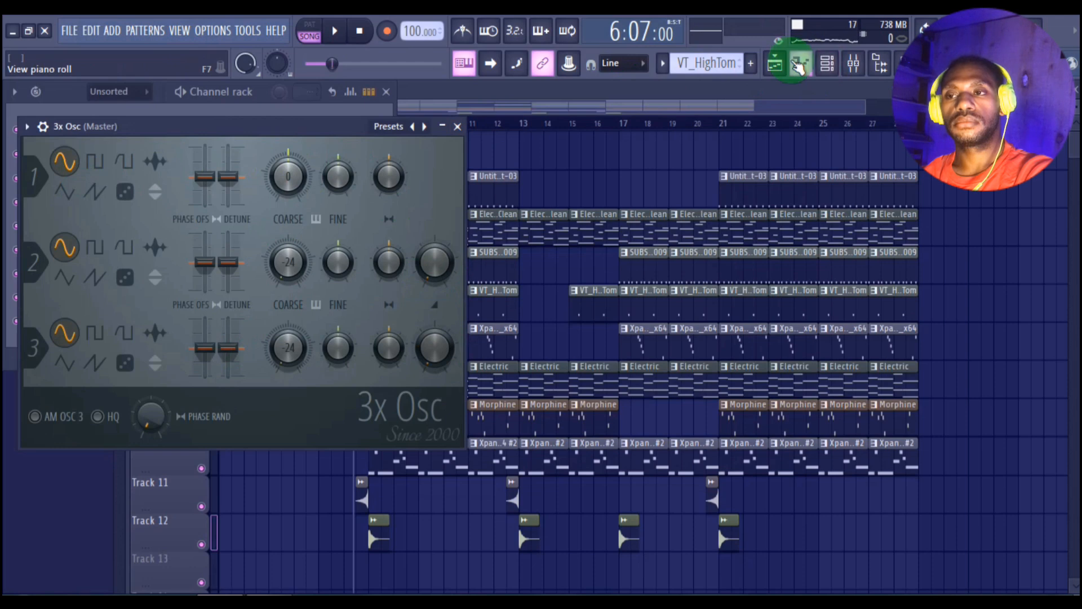
Step: Create Pattern 9 for 3x Osc and enter a two-bar bass line of C4, B♭3, E♭4 and A♭3 in its piano roll
key("space")
left_click(663, 63)
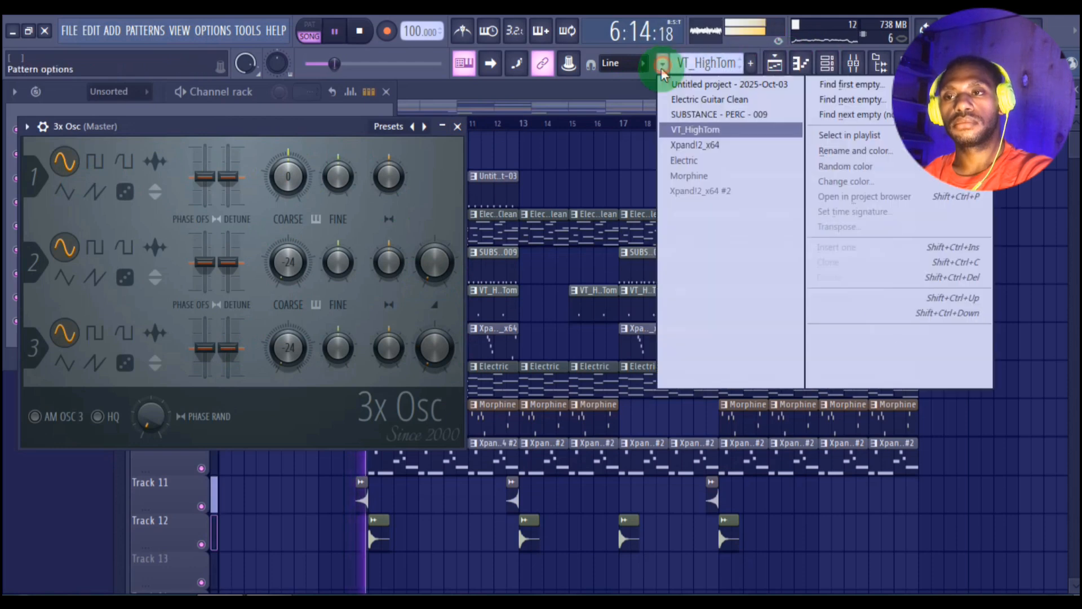
left_click(673, 92)
left_click(663, 63)
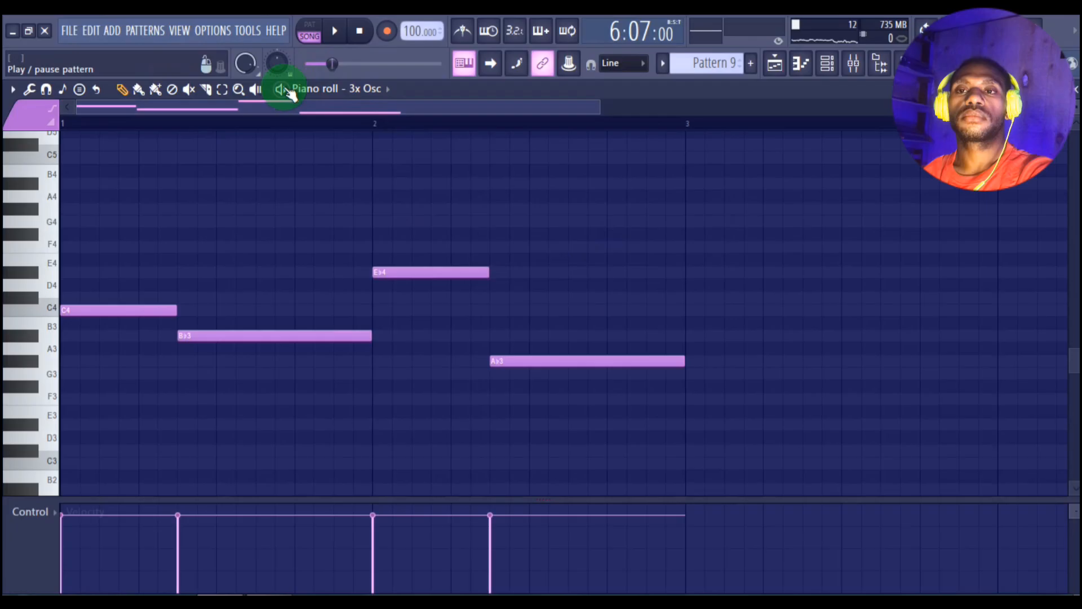
left_click(286, 89)
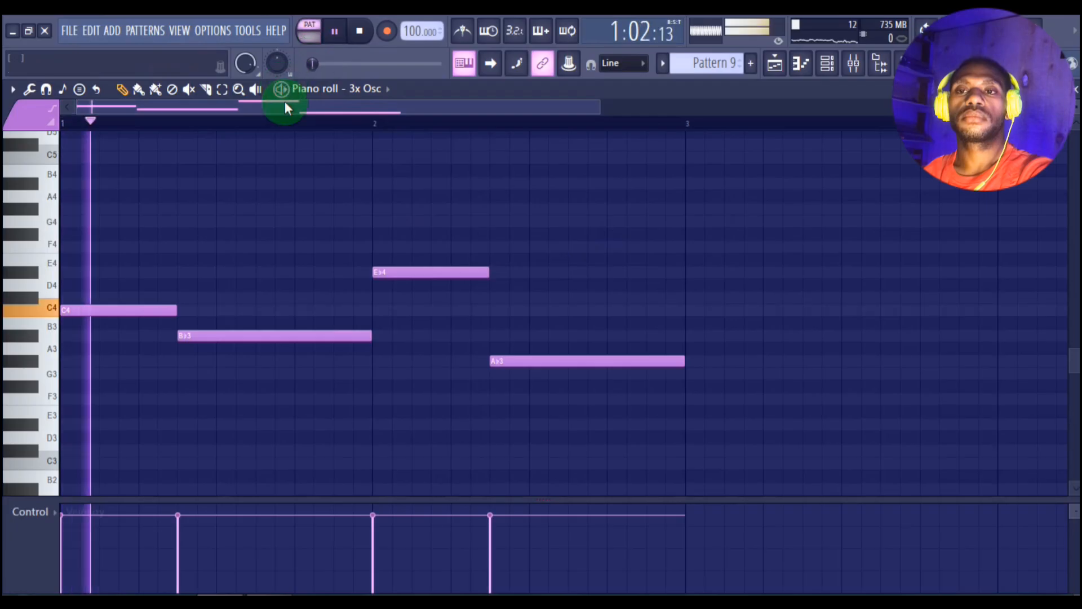
Step: Transpose the 3x Osc bass line down two octaves to start on C2, and play it back
scroll(286, 120, "down", 4)
scroll(292, 125, "down", 1)
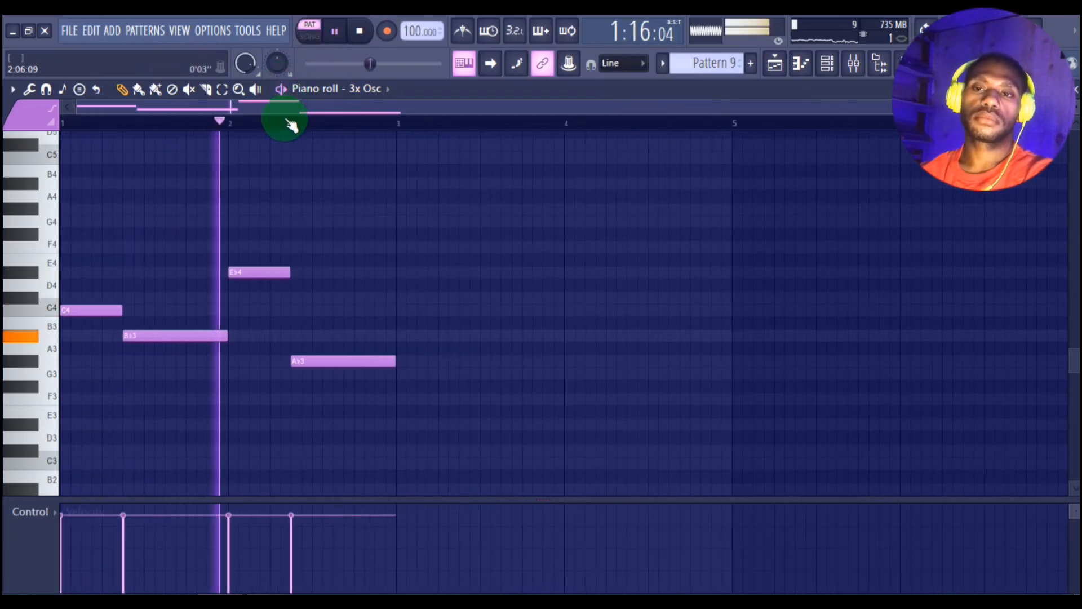
key("space")
key("ctrl+Down")
key("ctrl+Down")
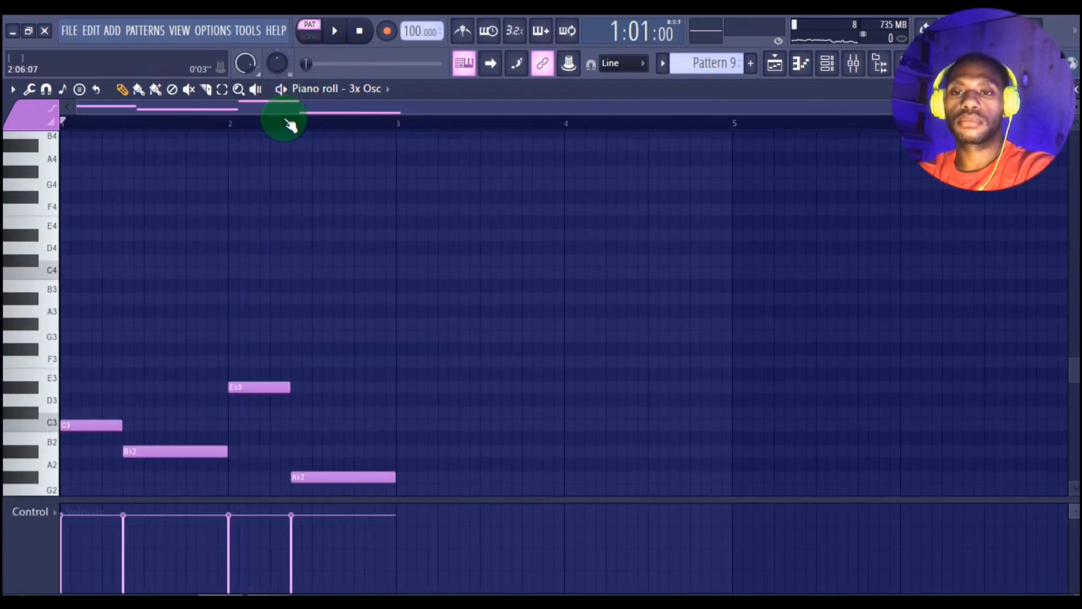
key("space")
key("space")
key("space")
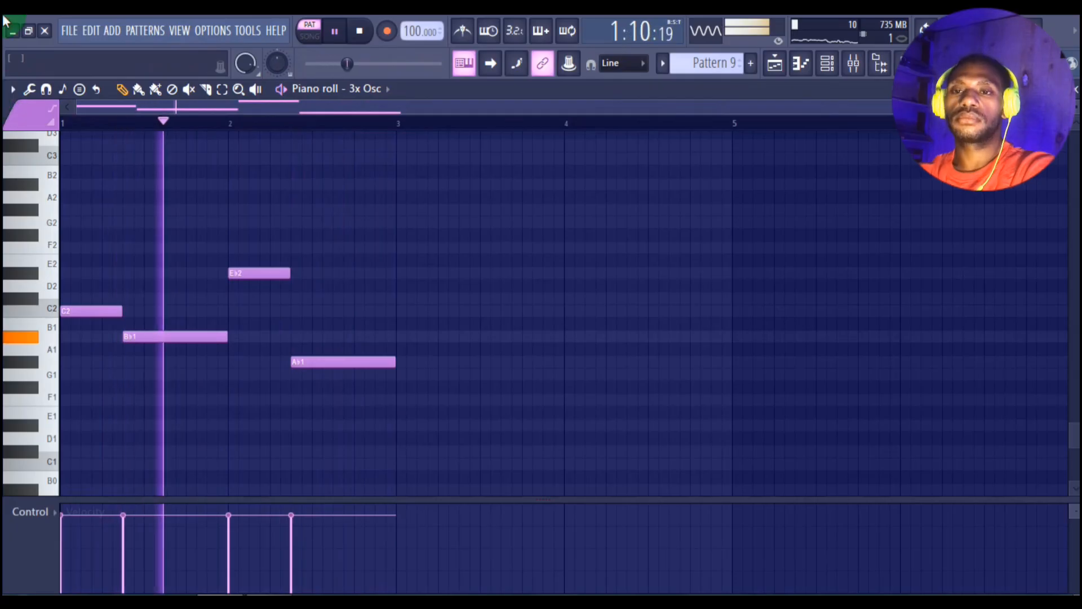
key("space")
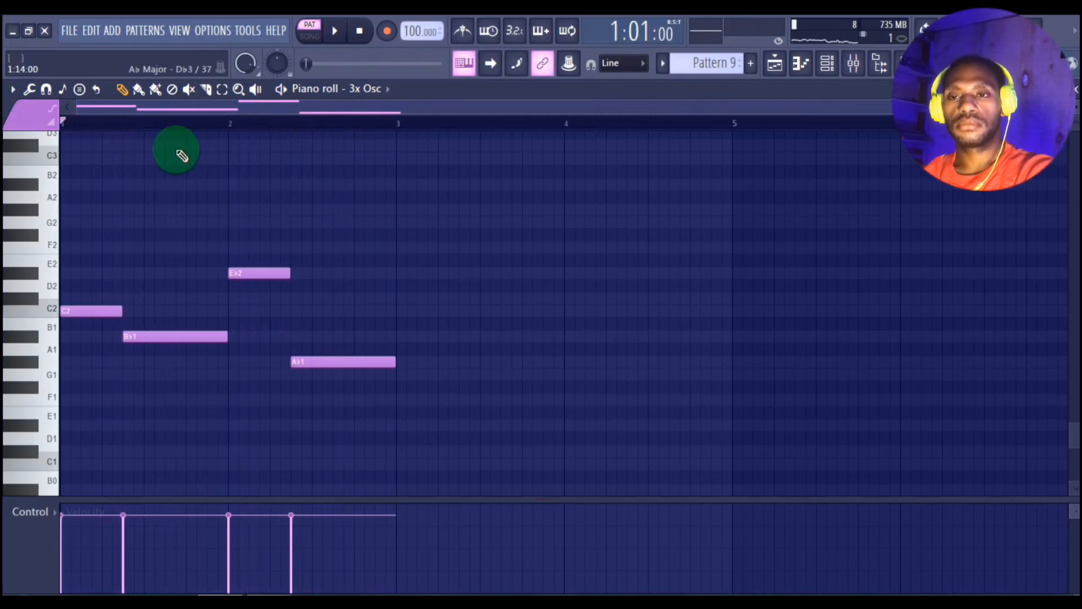
Step: Split the last two steps off the opening C2 note, raise that piece to C3, and audition the line
key("space")
key("space")
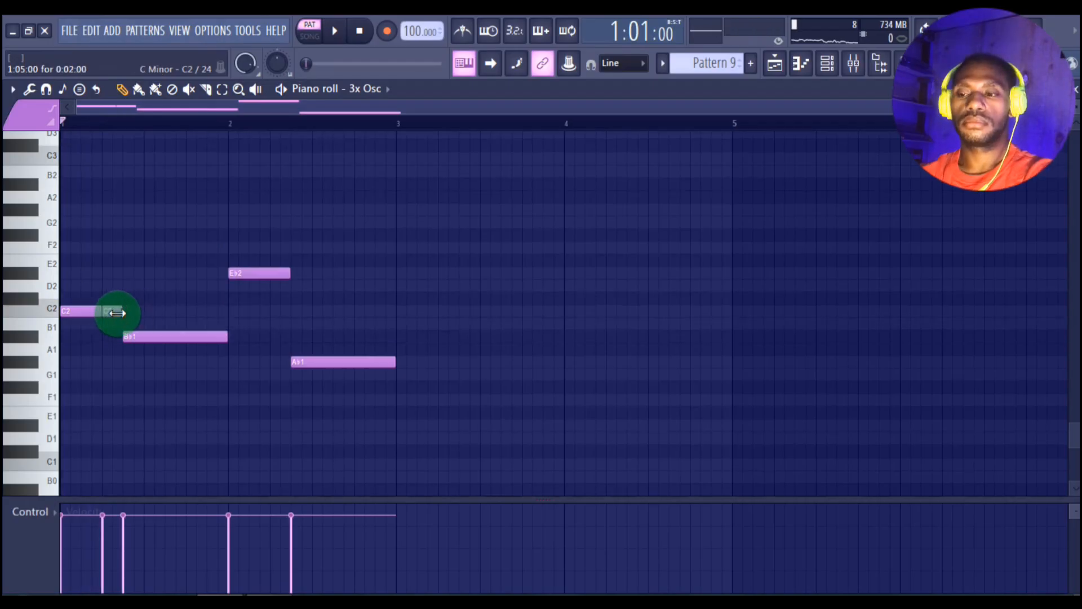
left_click(116, 313)
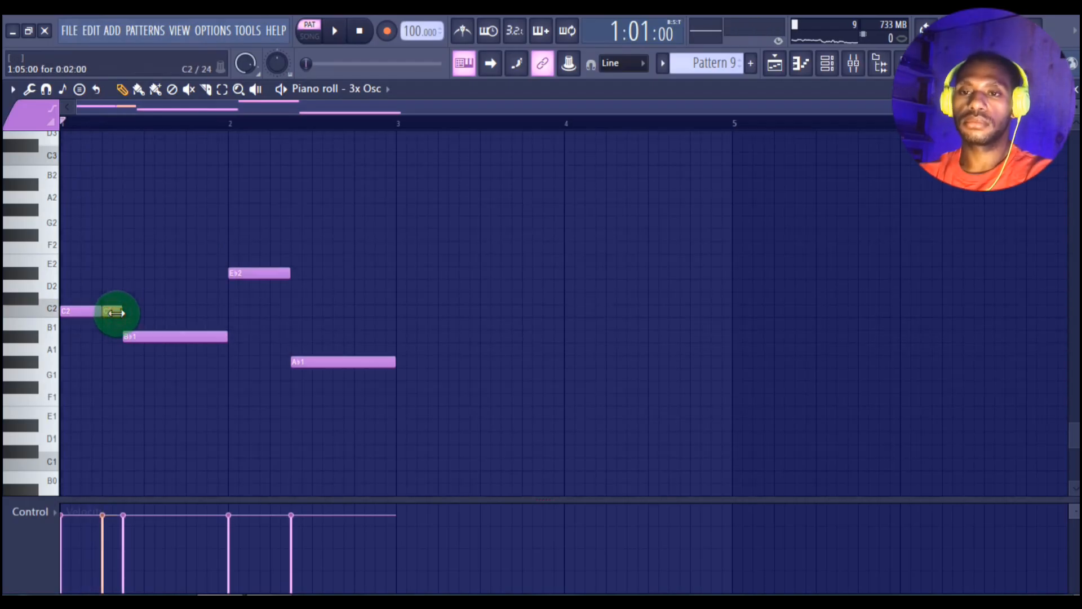
key("space")
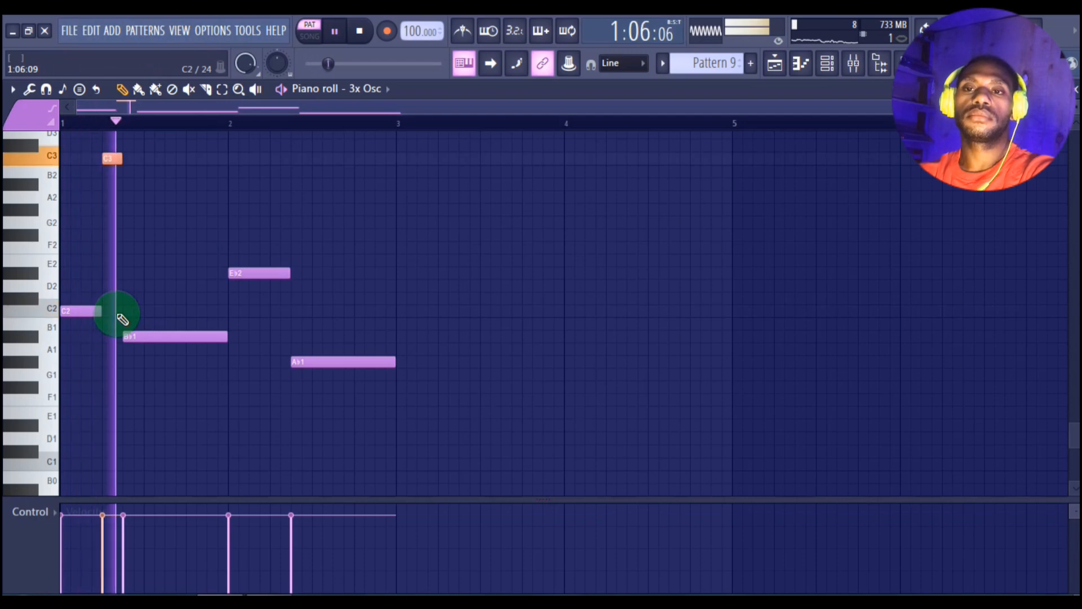
key("space")
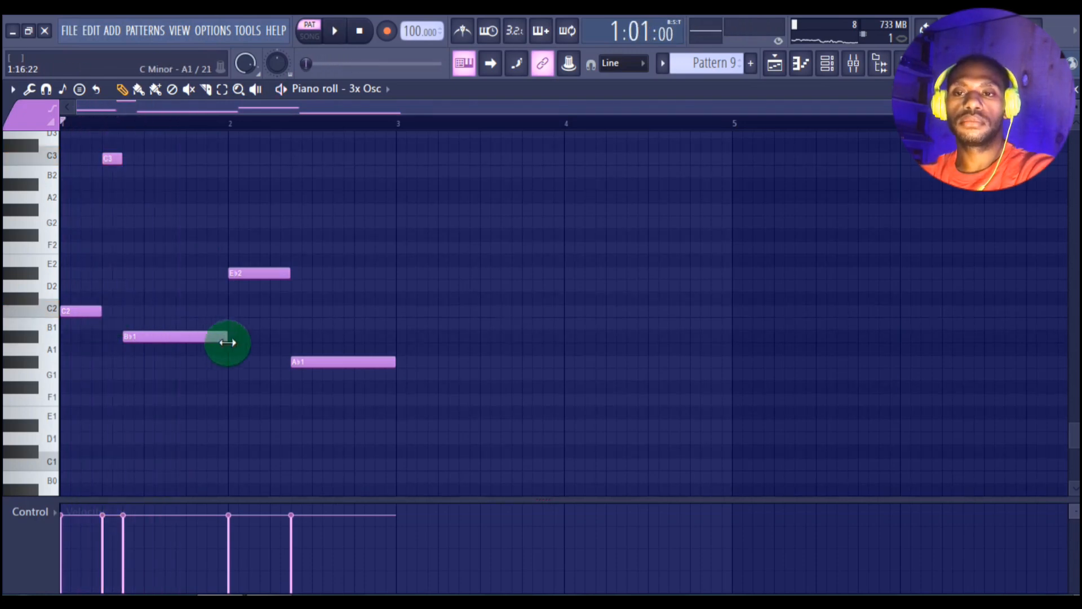
Step: Divide the B♭1 note into four-, two- and four-step pieces and raise the middle one to B♭2
left_click_drag(227, 338, 175, 357)
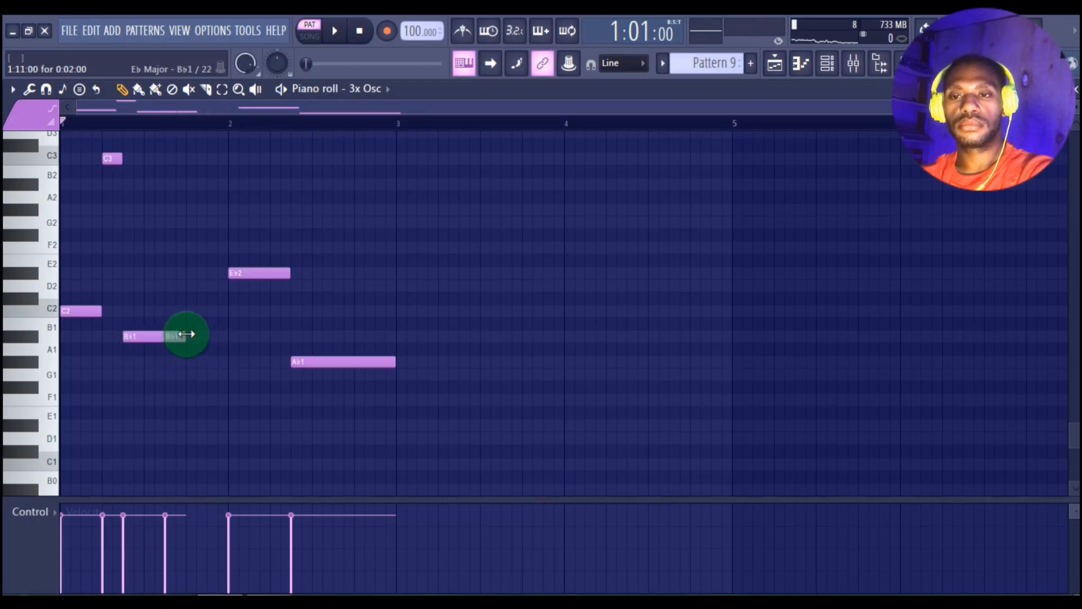
left_click(186, 336)
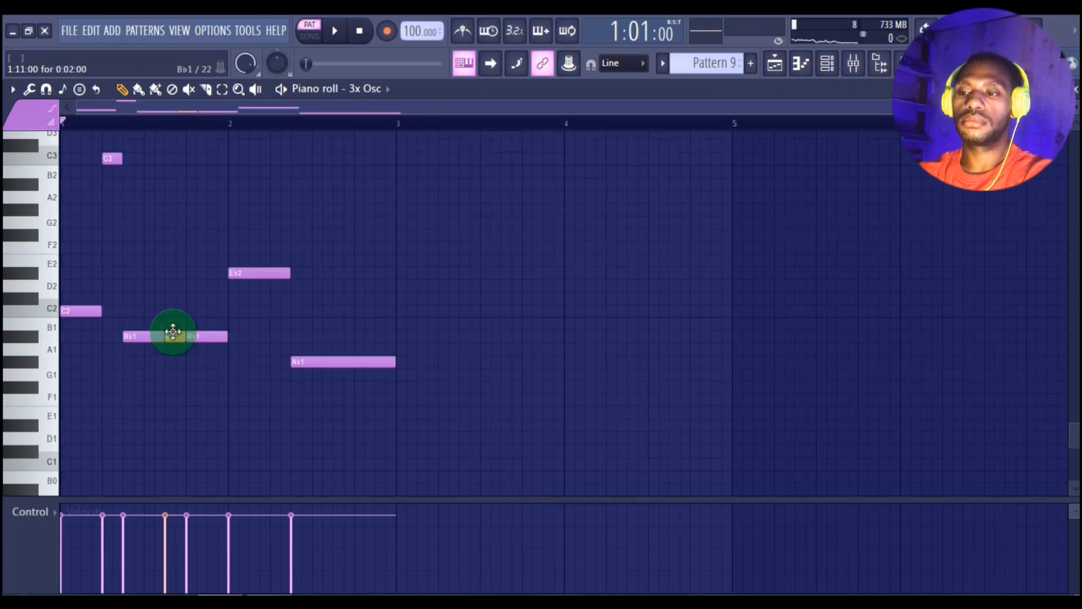
key("space")
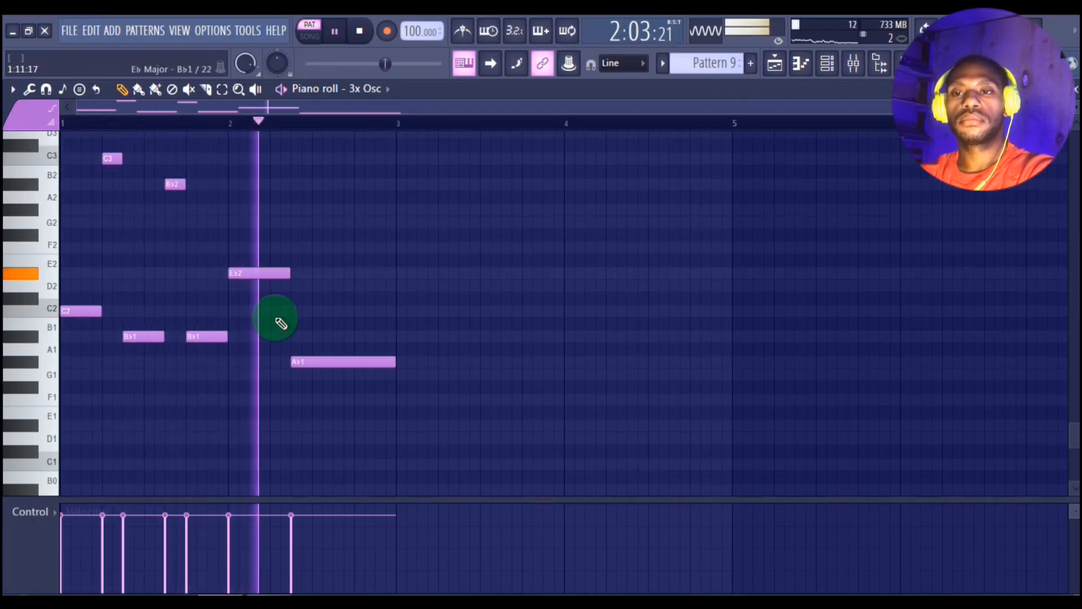
Step: Shorten the A♭1 note to six steps and add a four-step A♭2 note up to the end of bar 2
key("space")
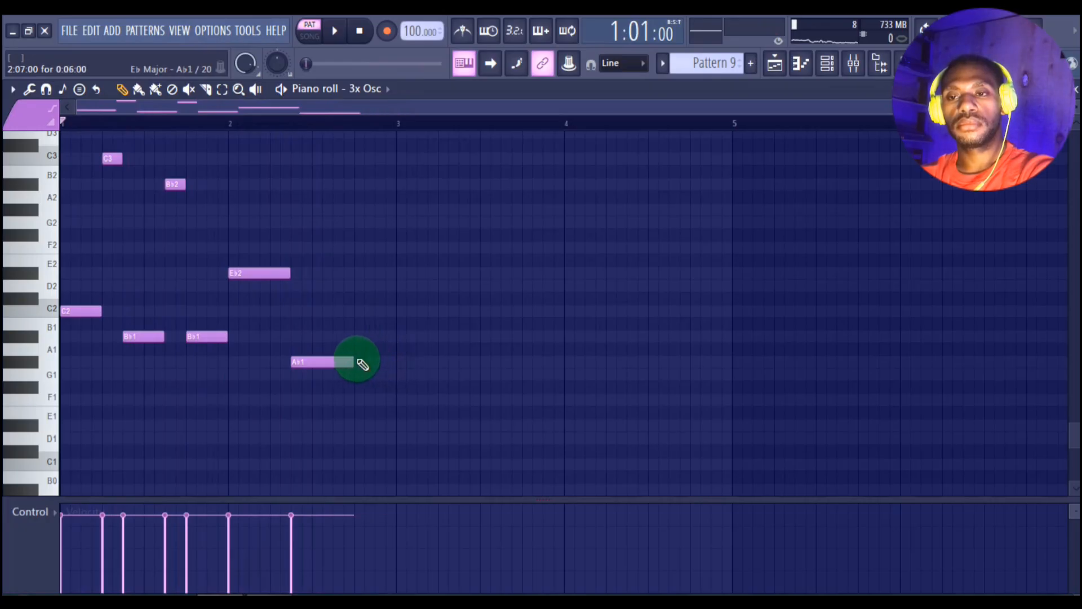
left_click(383, 363)
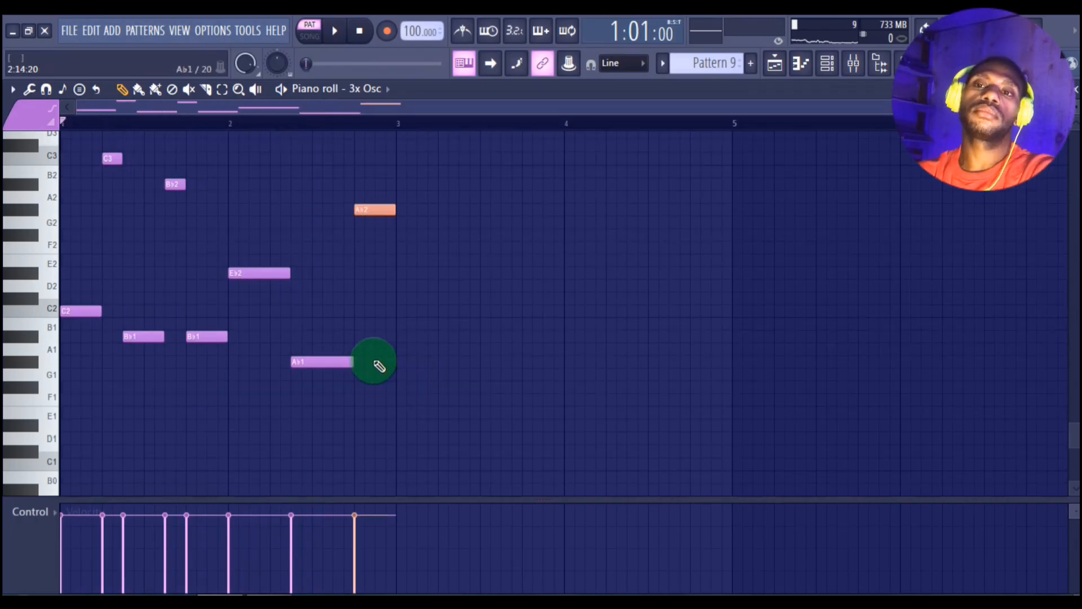
key("space")
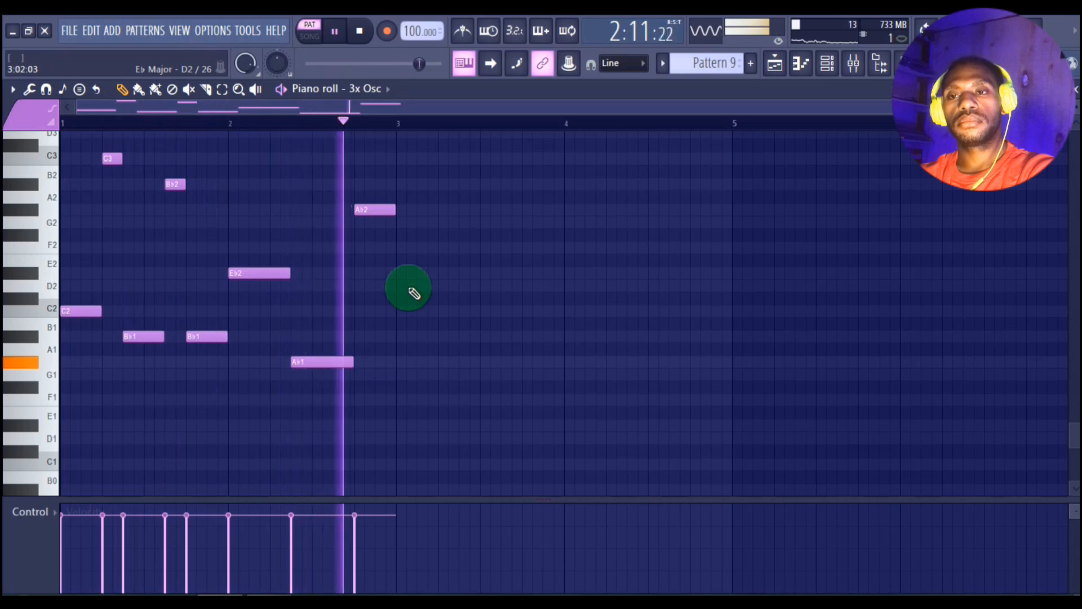
Step: Add three Pattern 9 clips on Track 13 of the playlist over bars 7–12
left_click(777, 65)
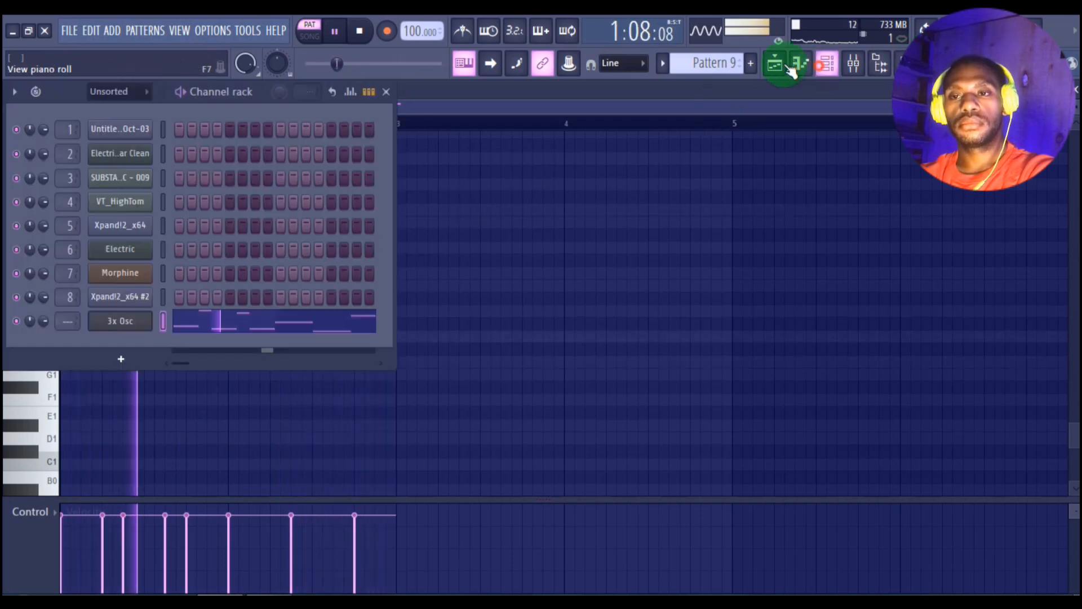
left_click(773, 64)
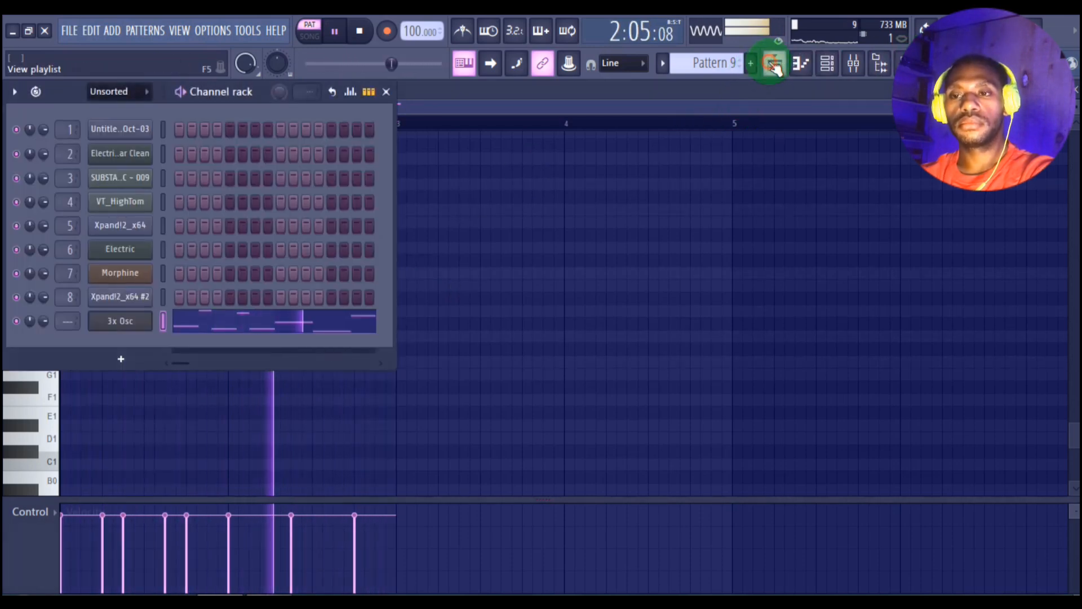
left_click_drag(373, 500, 459, 507)
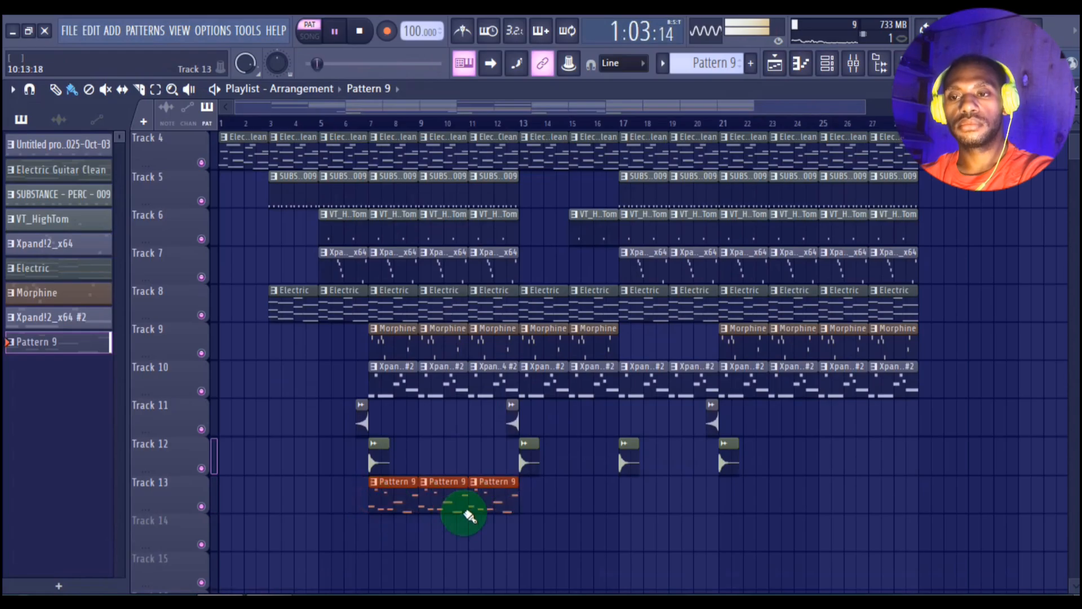
Step: Play the song from just before bar 7 and add six Pattern 9 clips on Track 13 over bars 17–28
left_click(361, 129)
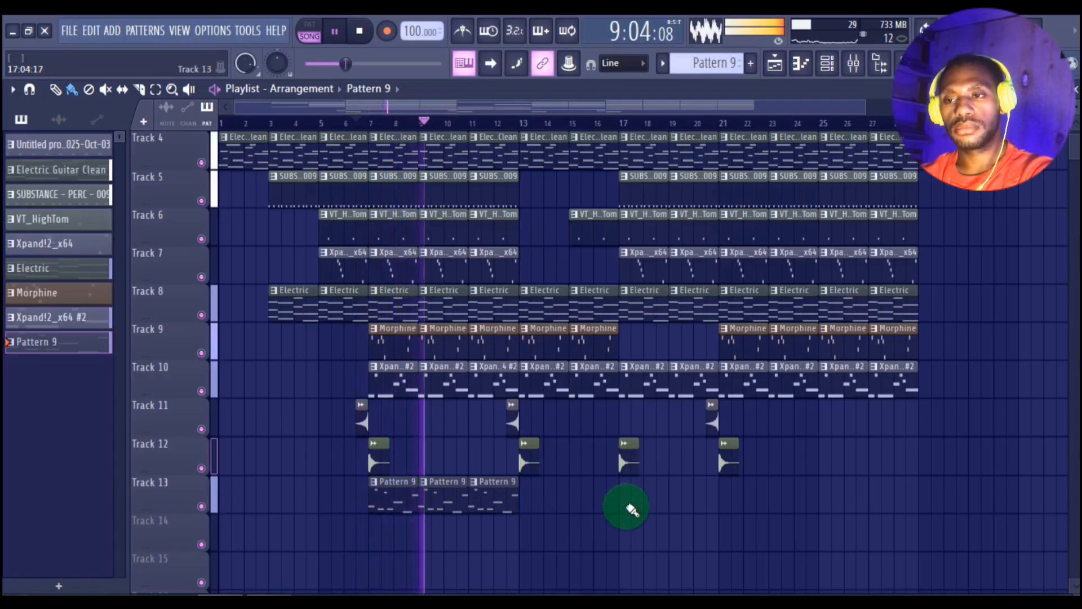
mouse_move(632, 509)
left_mouse_down()
mouse_move(720, 516)
mouse_move(894, 483)
left_mouse_up()
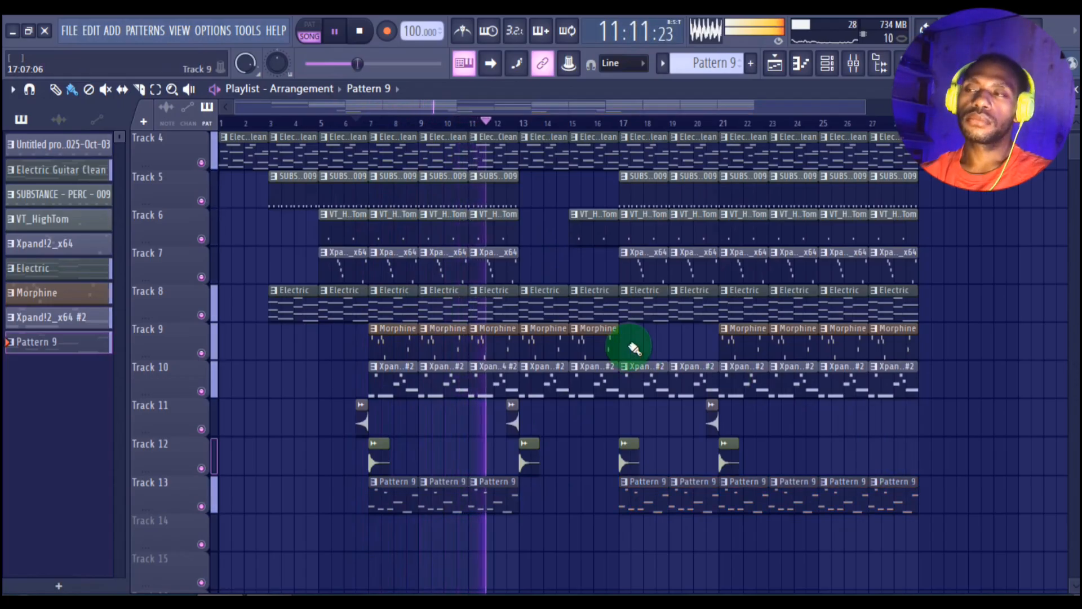
scroll(634, 348, "up", 2)
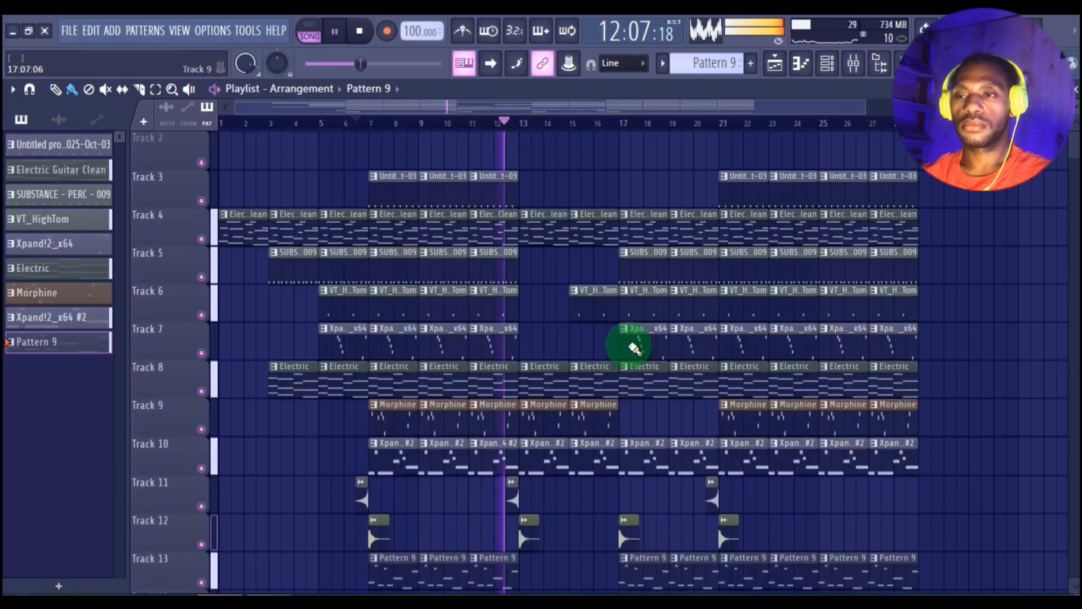
scroll(634, 348, "down", 1)
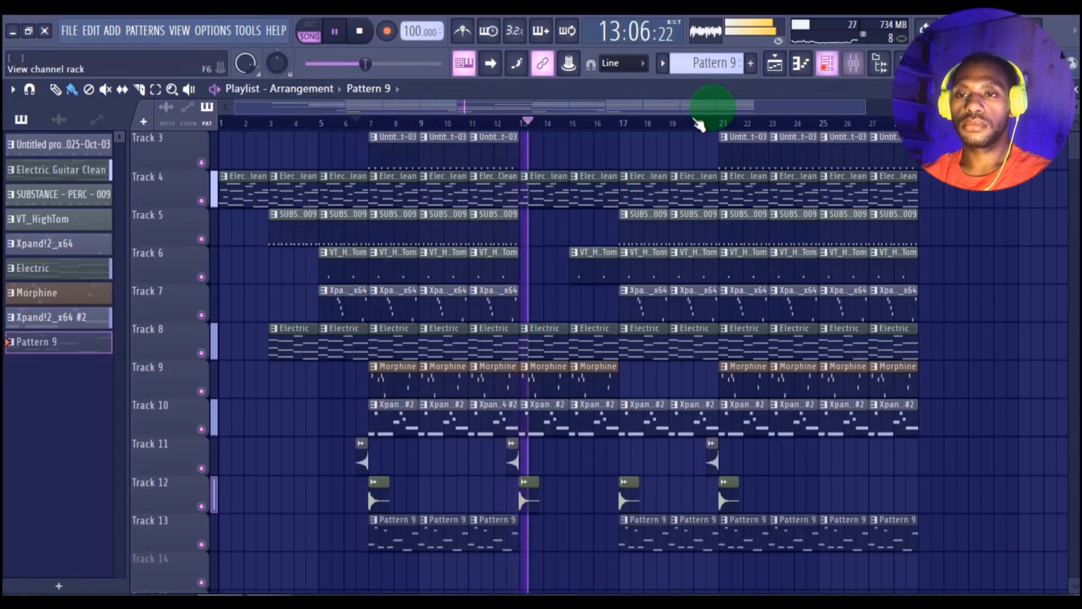
Step: Route the 3x Osc channel to mixer track 11 and load Kickstart 2 on that track
left_click(827, 63)
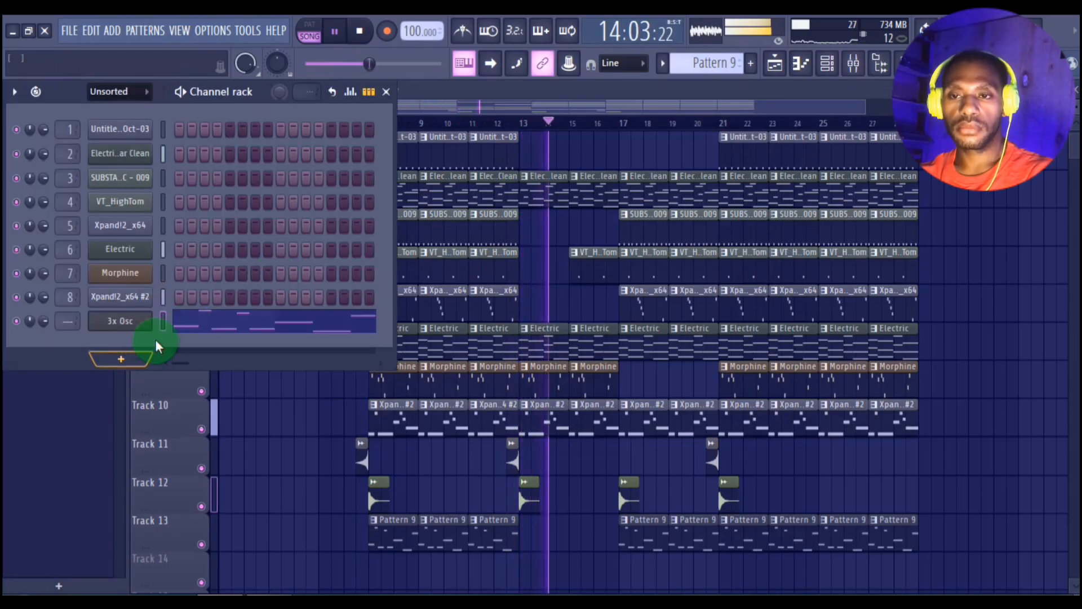
key("ctrl+l")
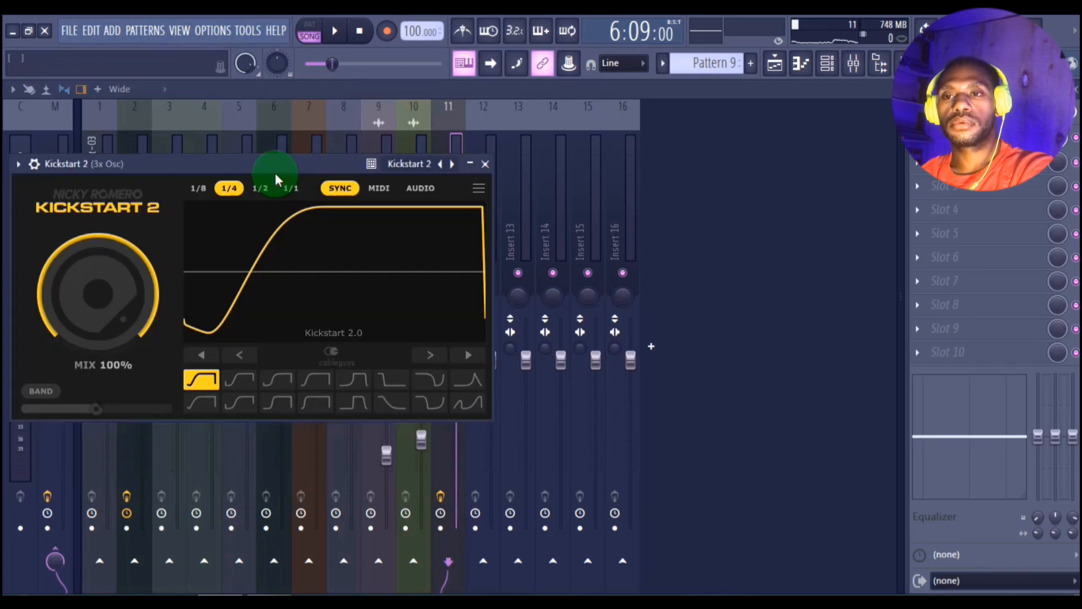
Step: Audition the bass through Kickstart 2 and switch its ducking curve to the third preset shape in the upper row
key("space")
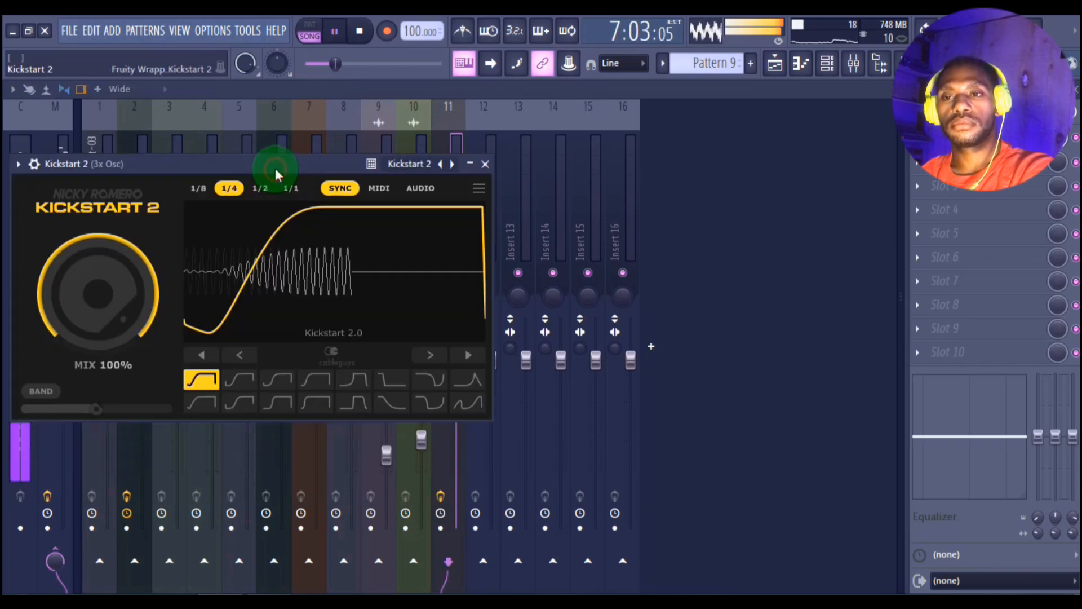
left_click_drag(275, 168, 421, 187)
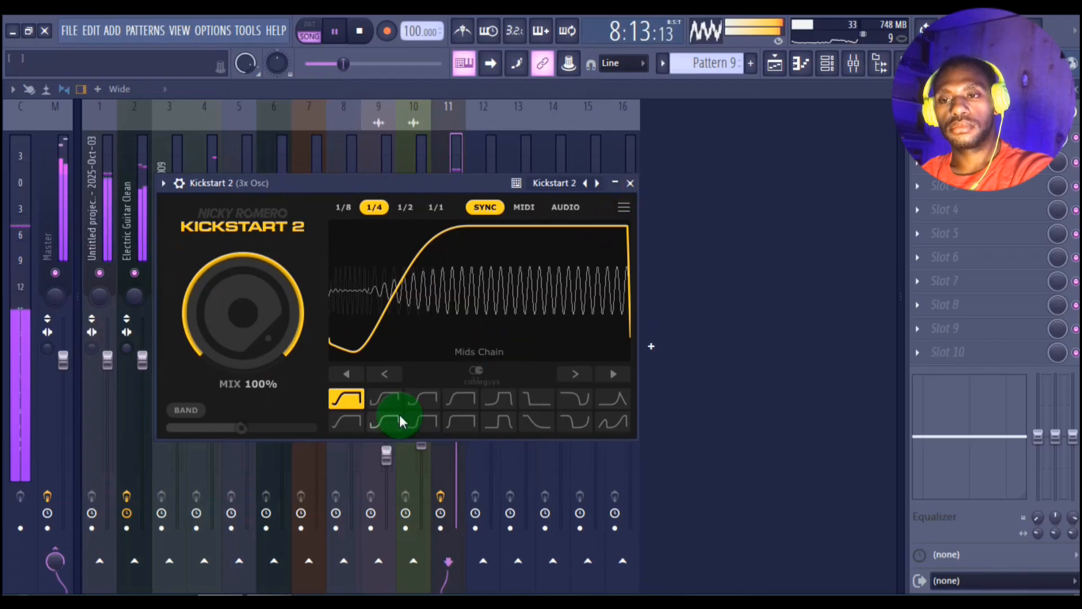
left_click(422, 399)
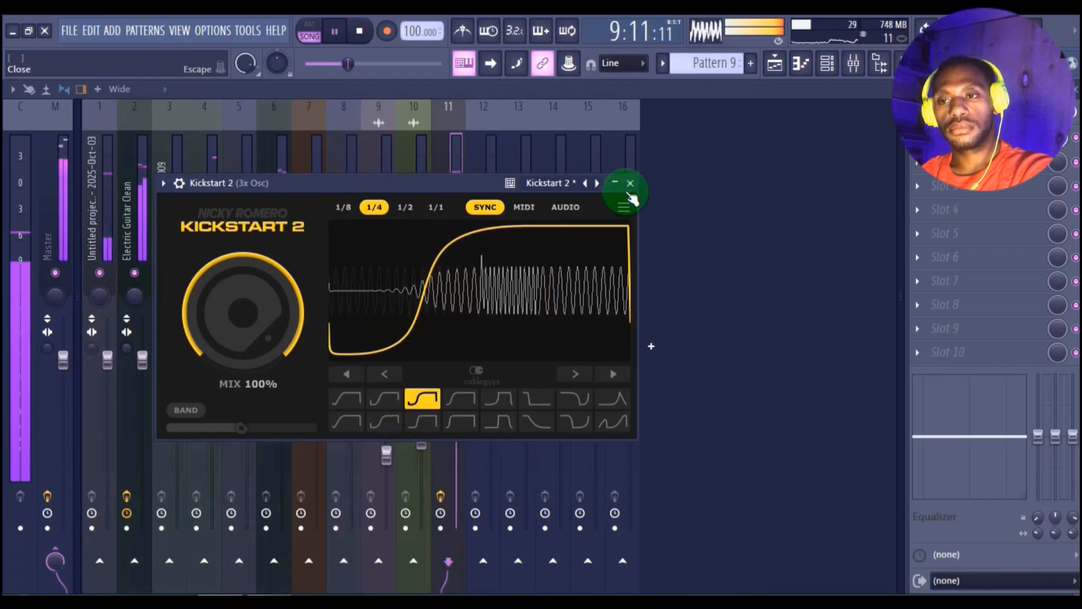
left_click(630, 184)
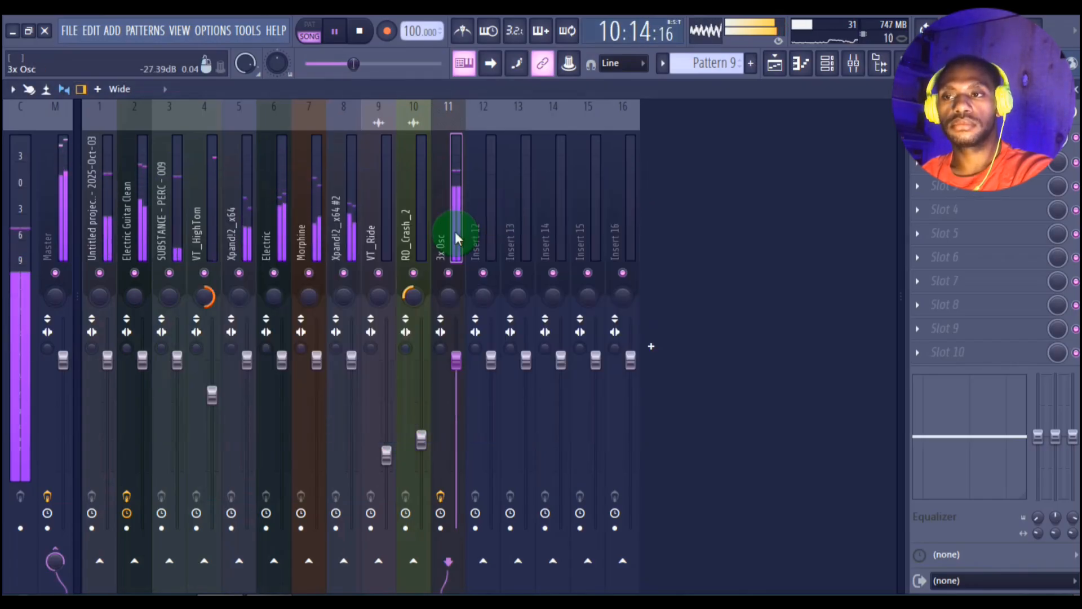
Step: Listen on through the arrangement in the playlist up to bar 21, checking the clip layout and the channel rack
left_click(776, 65)
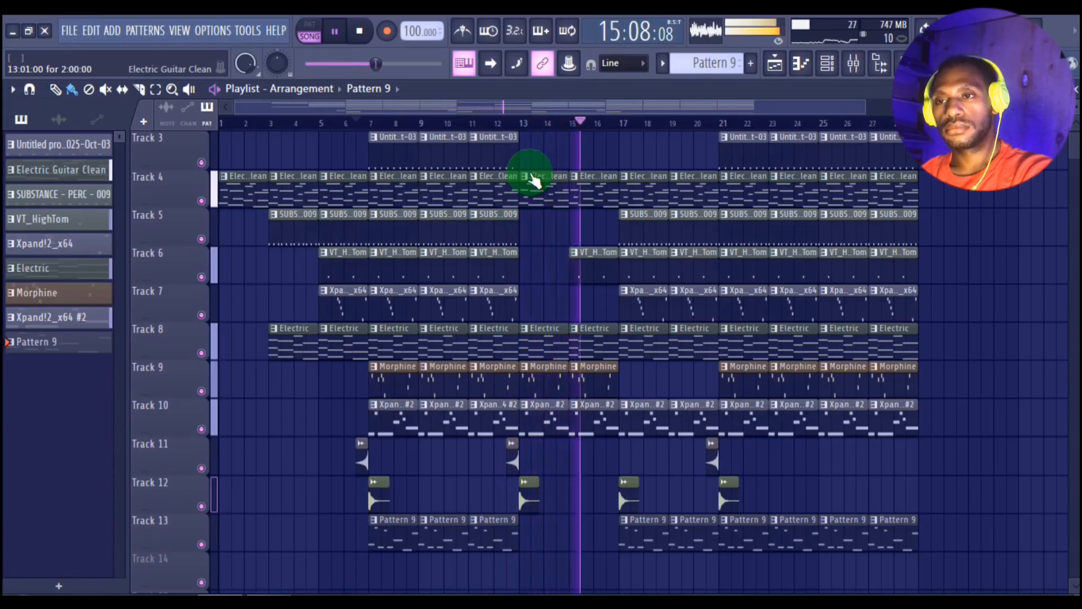
scroll(532, 179, "down", 1)
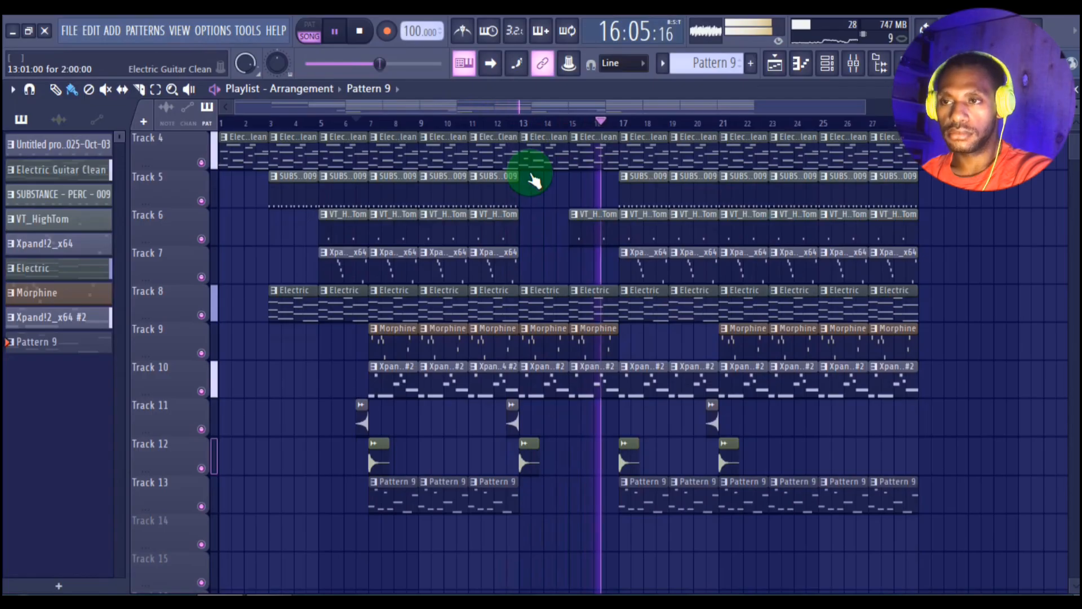
left_click(827, 63)
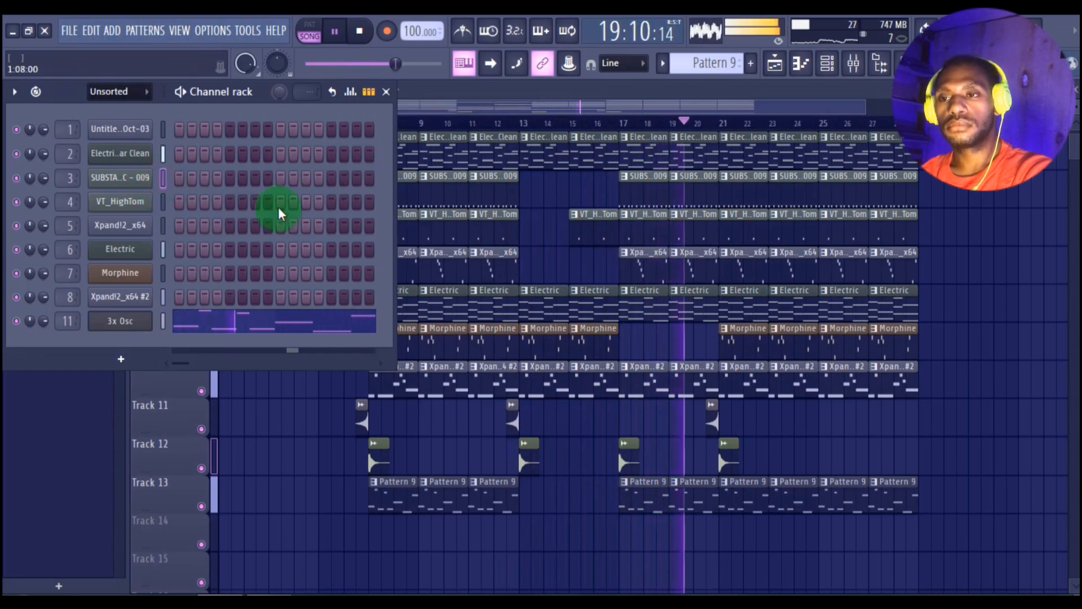
left_click(972, 153)
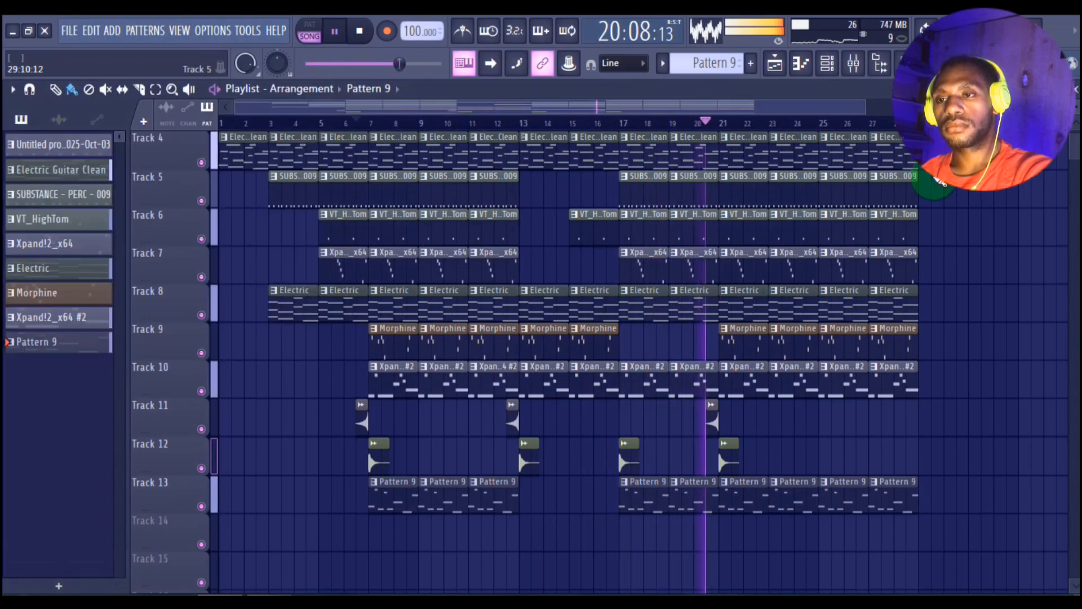
scroll(902, 158, "up", 2)
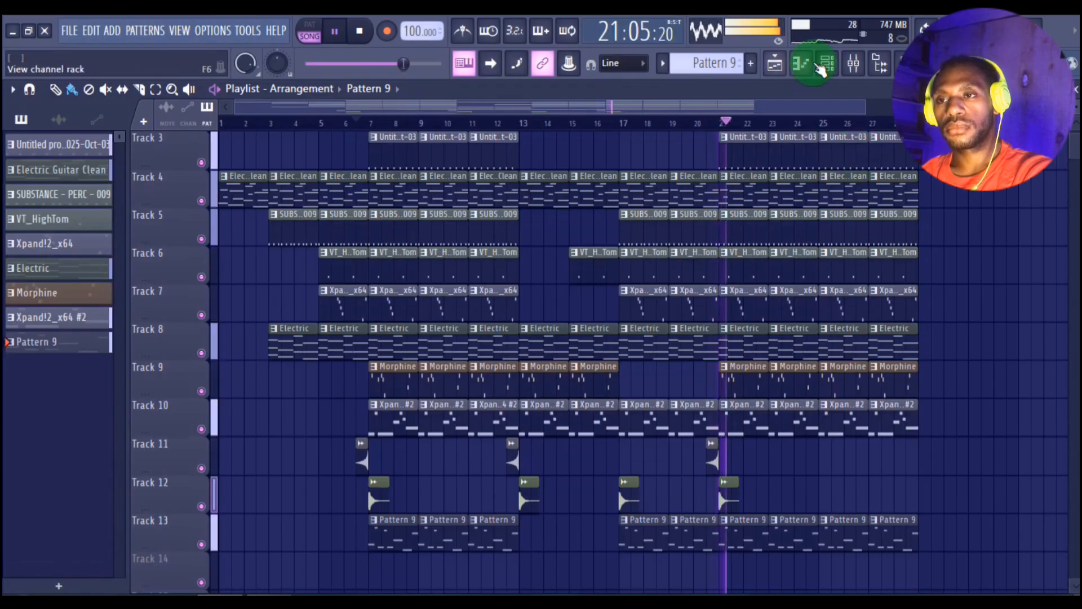